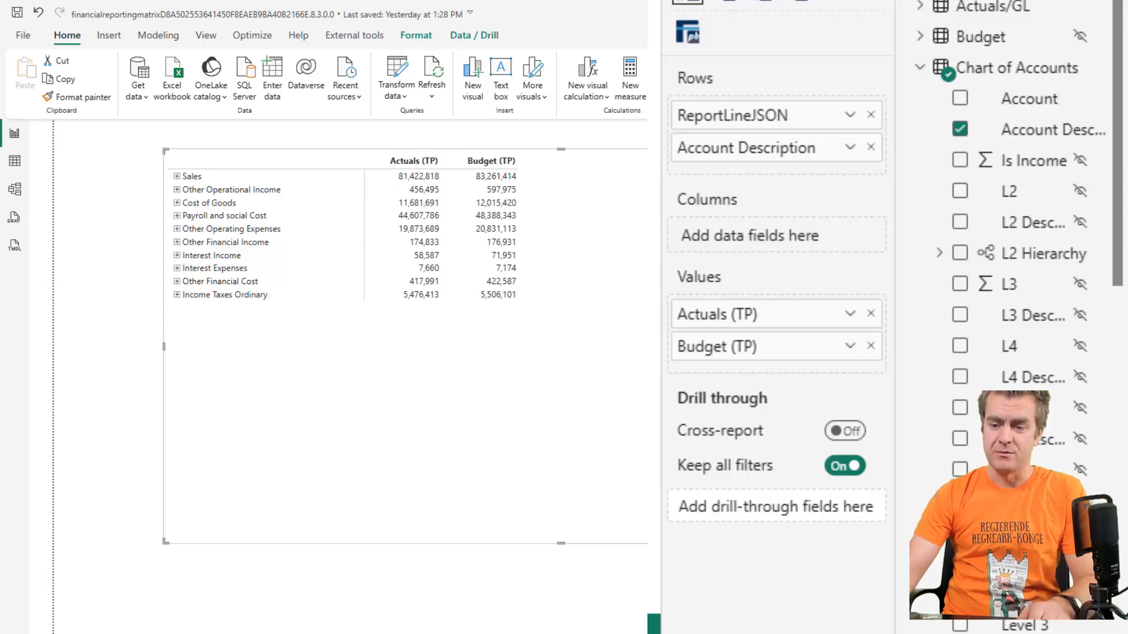
Turn on the matrix's row grand total, label it "Row Grand Total" and set its style to Bold
click(742, 1)
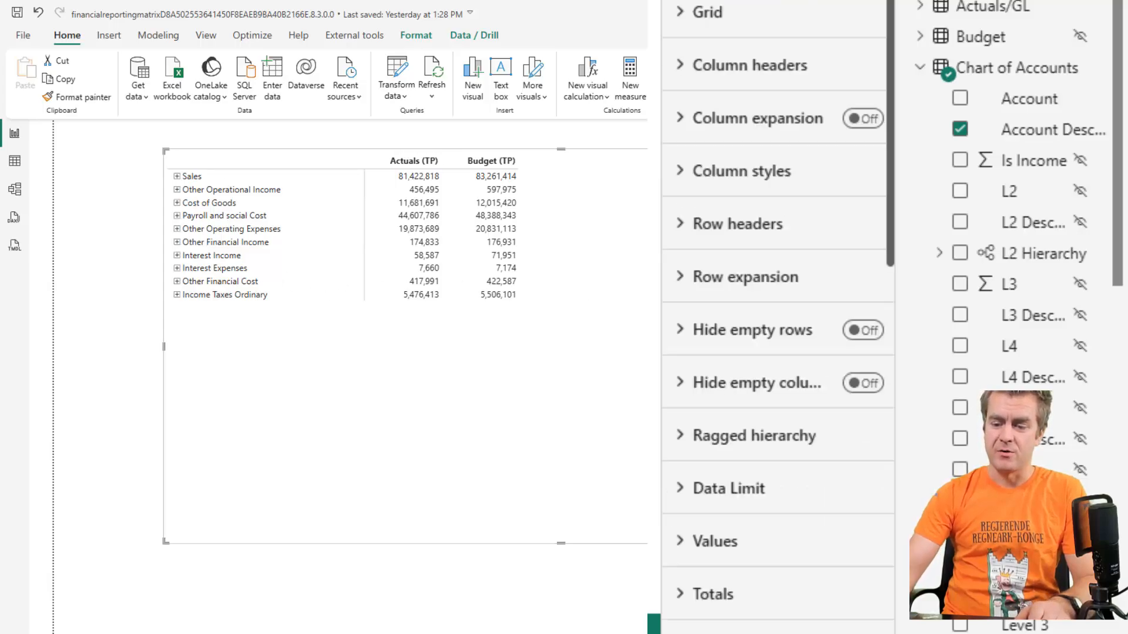
click(732, 595)
click(854, 141)
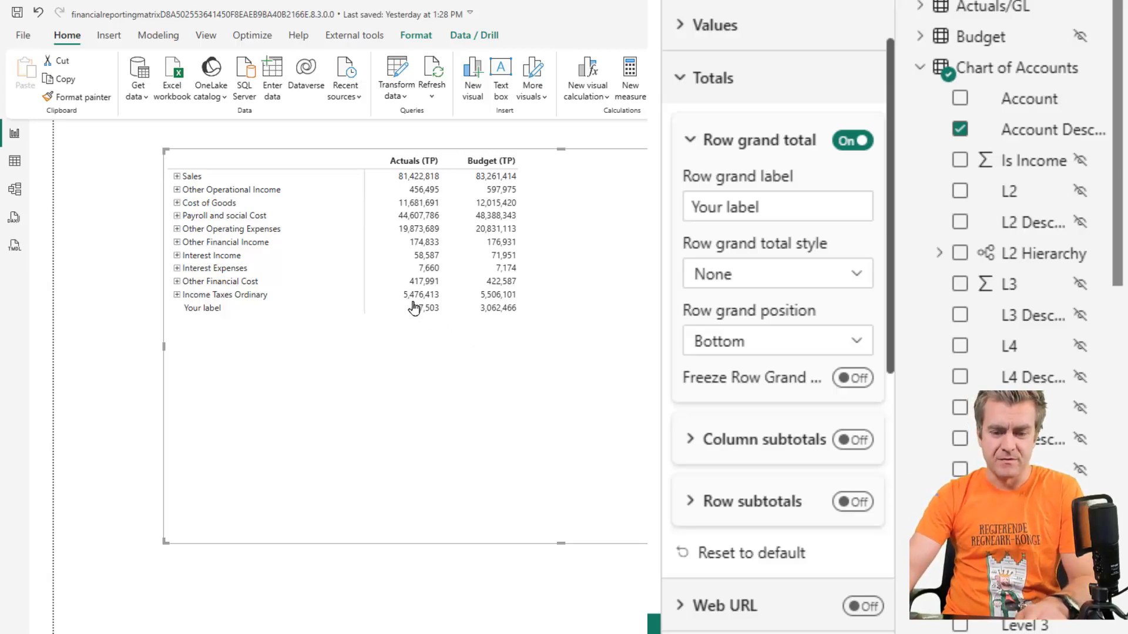
triple_click(738, 209)
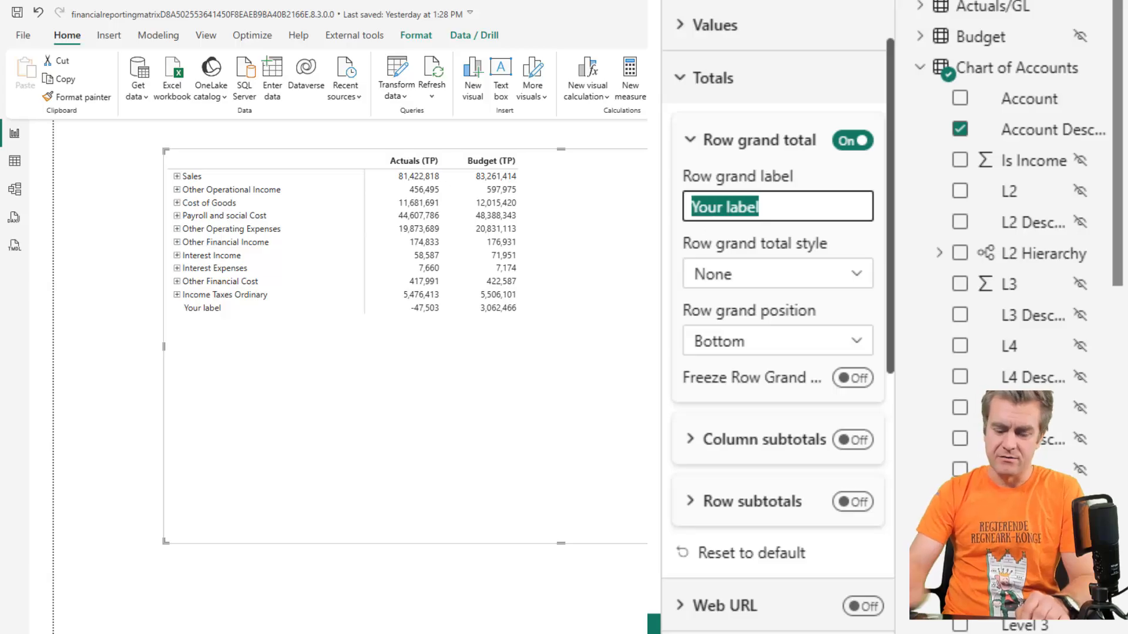
text(Row G)
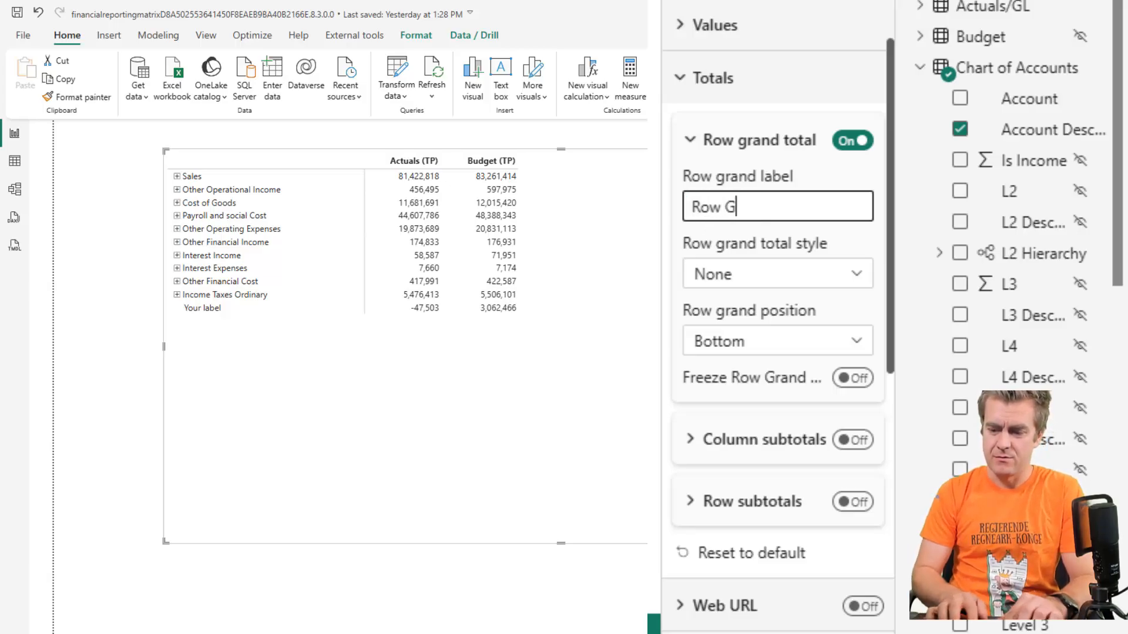
text(rand Total)
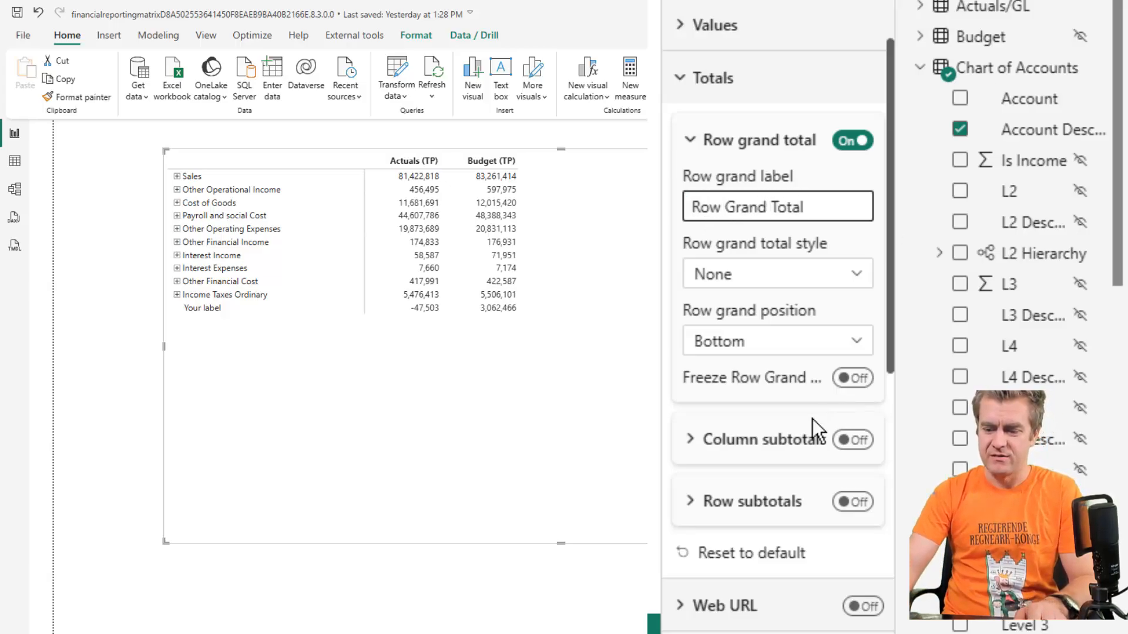
click(804, 273)
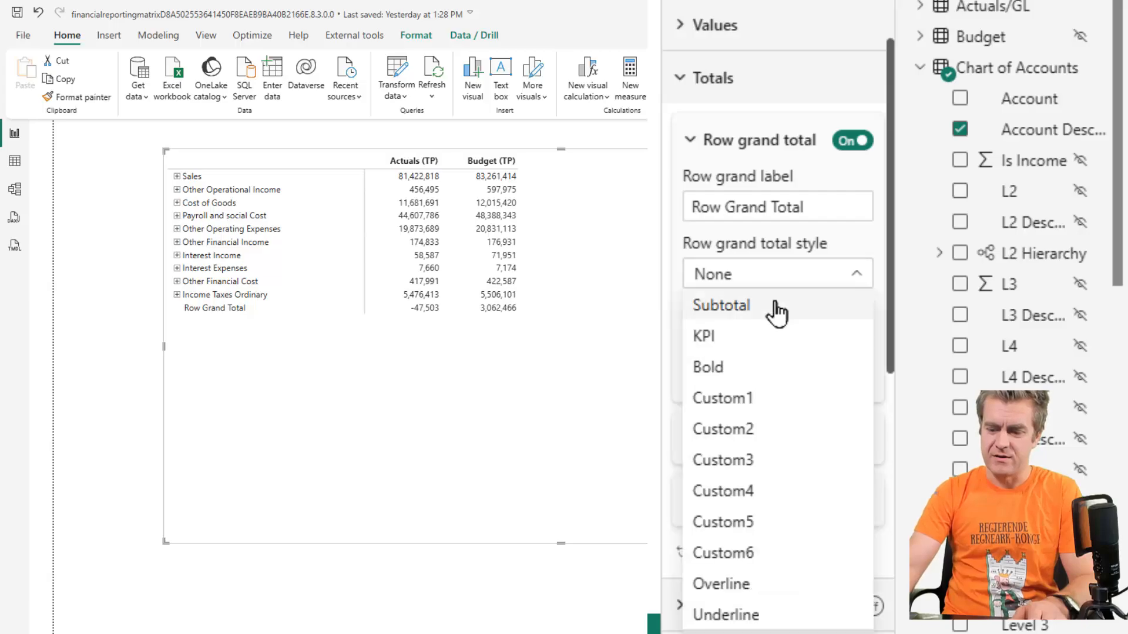
click(738, 371)
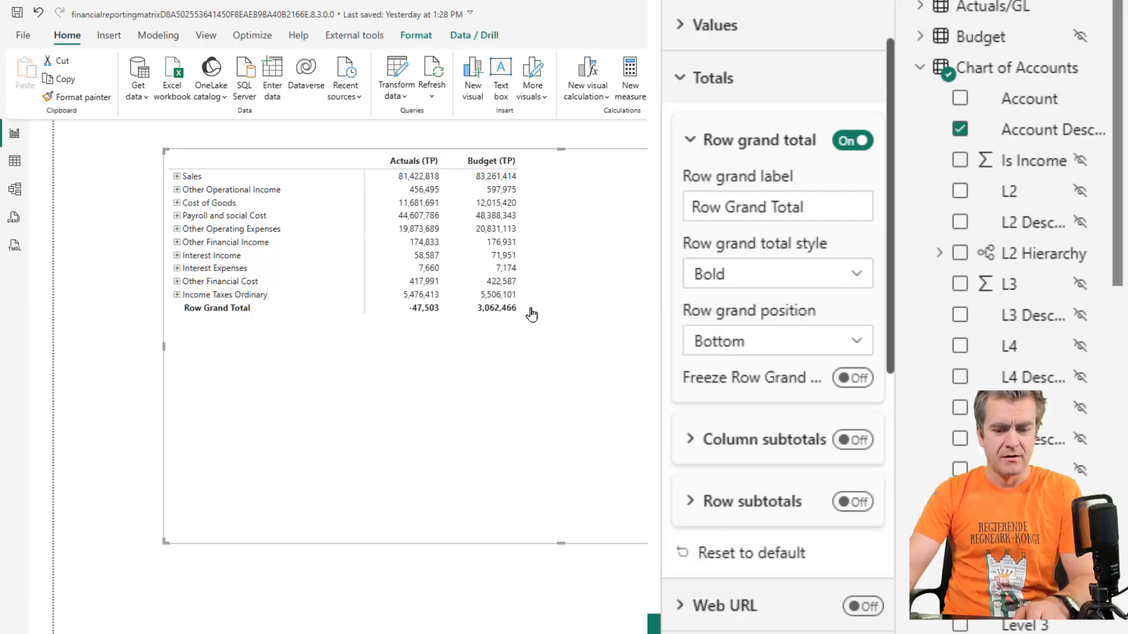
Expand the matrix's row groups and look through the accounts down to the grand total row
click(177, 230)
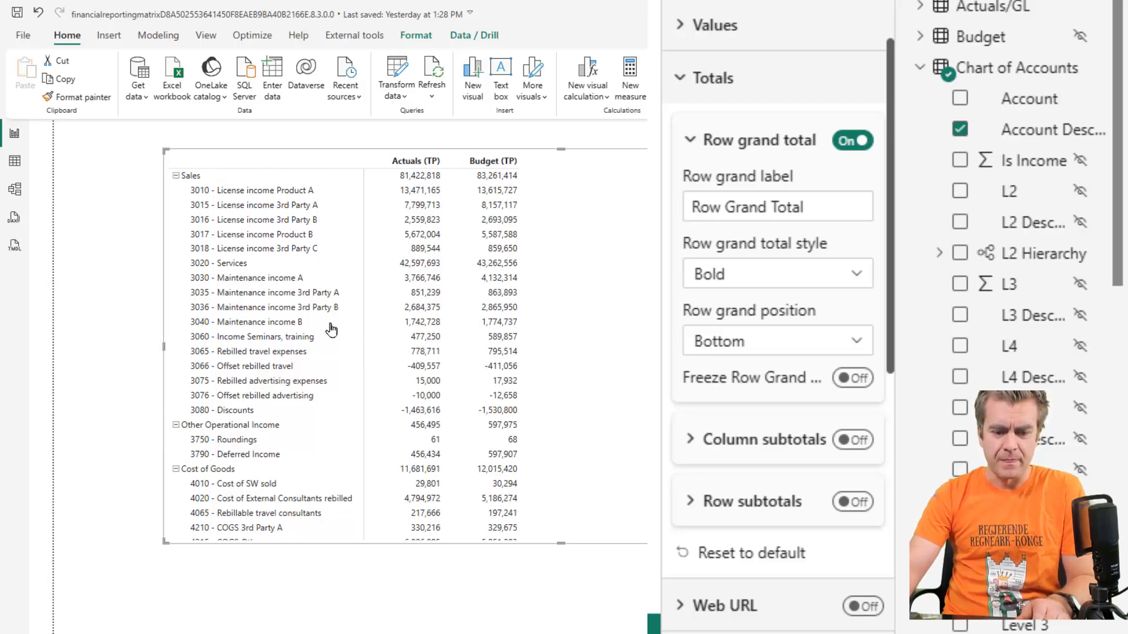
scroll(322, 326, down, 5)
scroll(318, 324, up, 5)
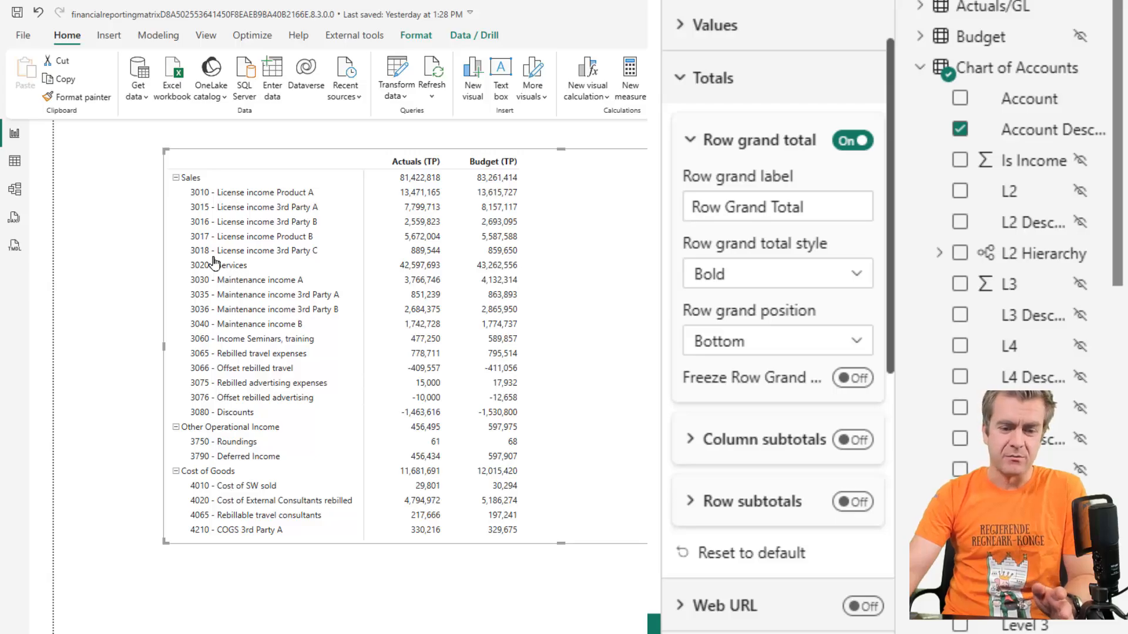
scroll(222, 364, down, 15)
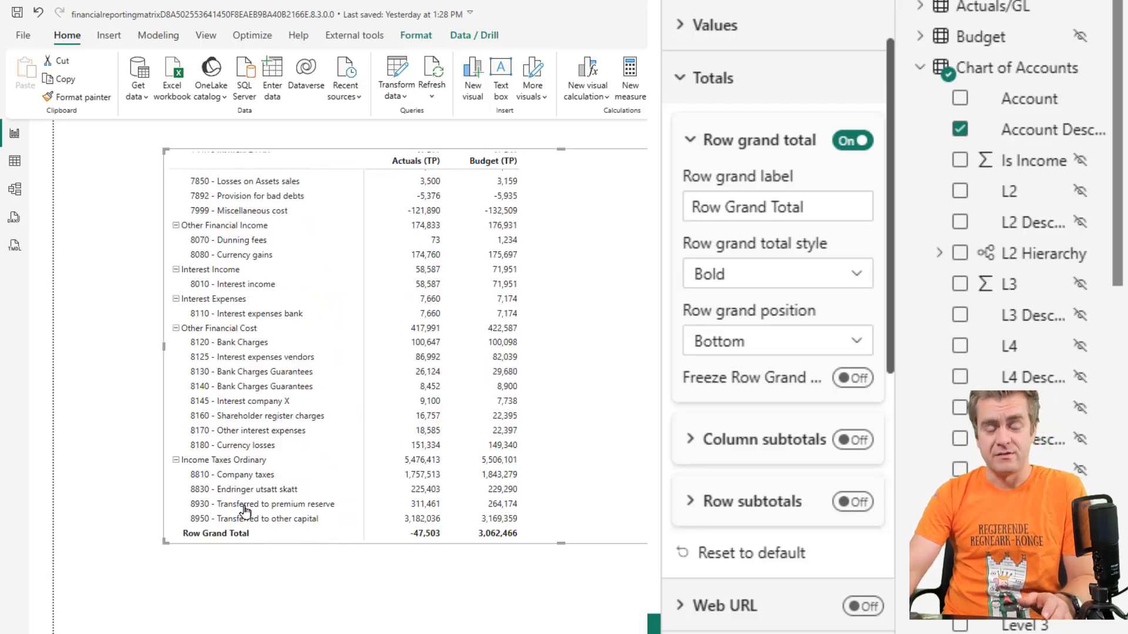
scroll(295, 520, up, 15)
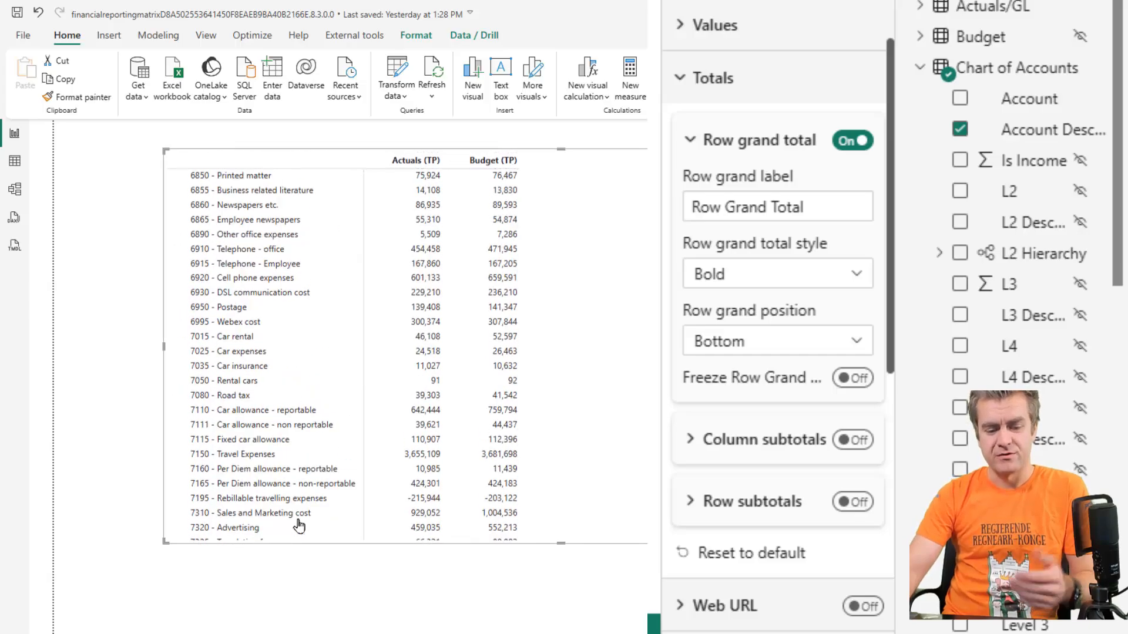
scroll(388, 459, up, 3)
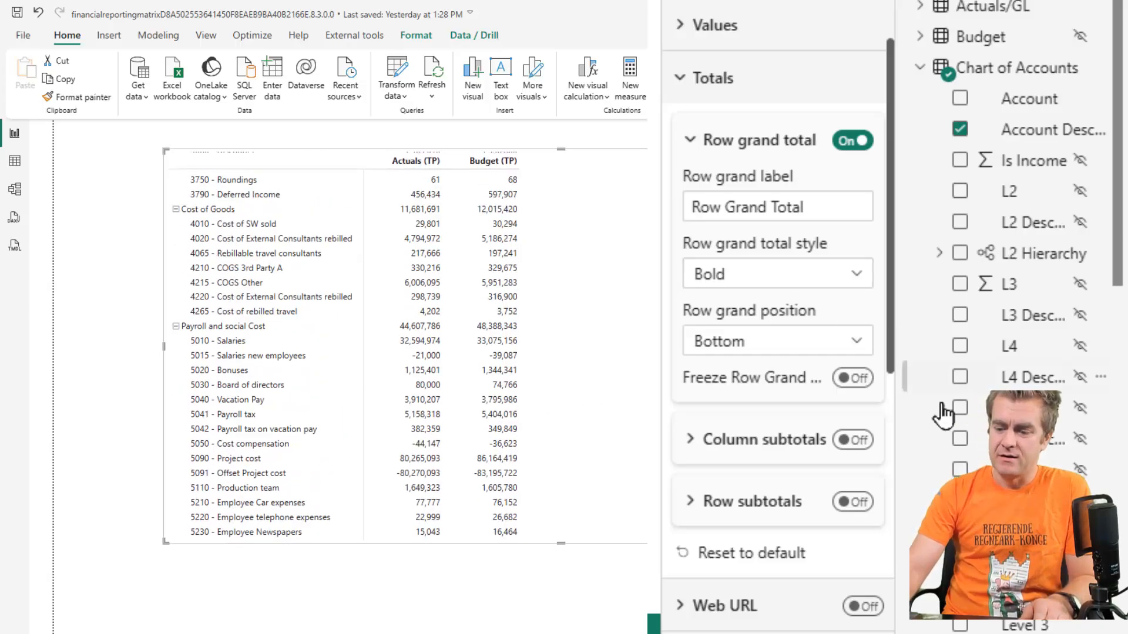
Freeze the row grand total and make the matrix taller by extending its lower edge
click(850, 378)
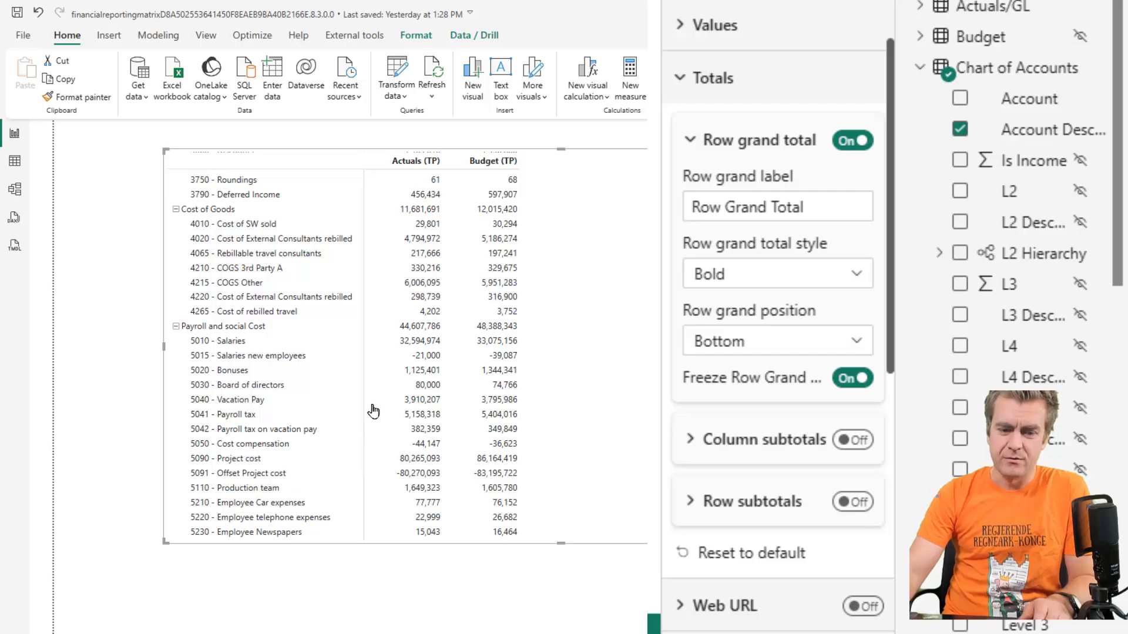
scroll(349, 417, down, 7)
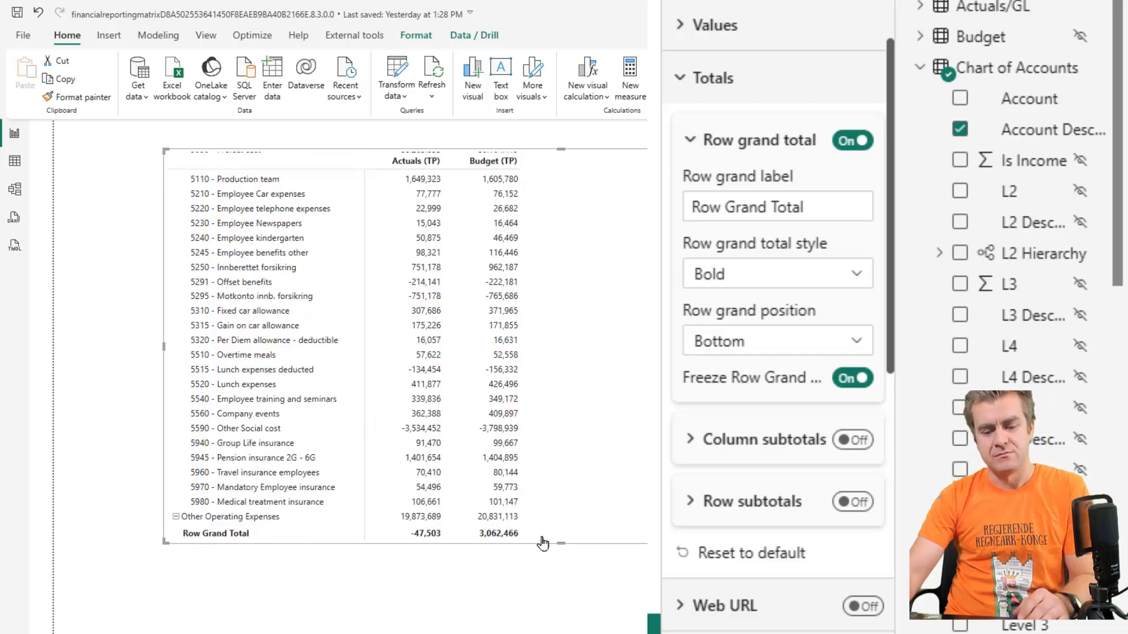
drag(559, 543, 558, 614)
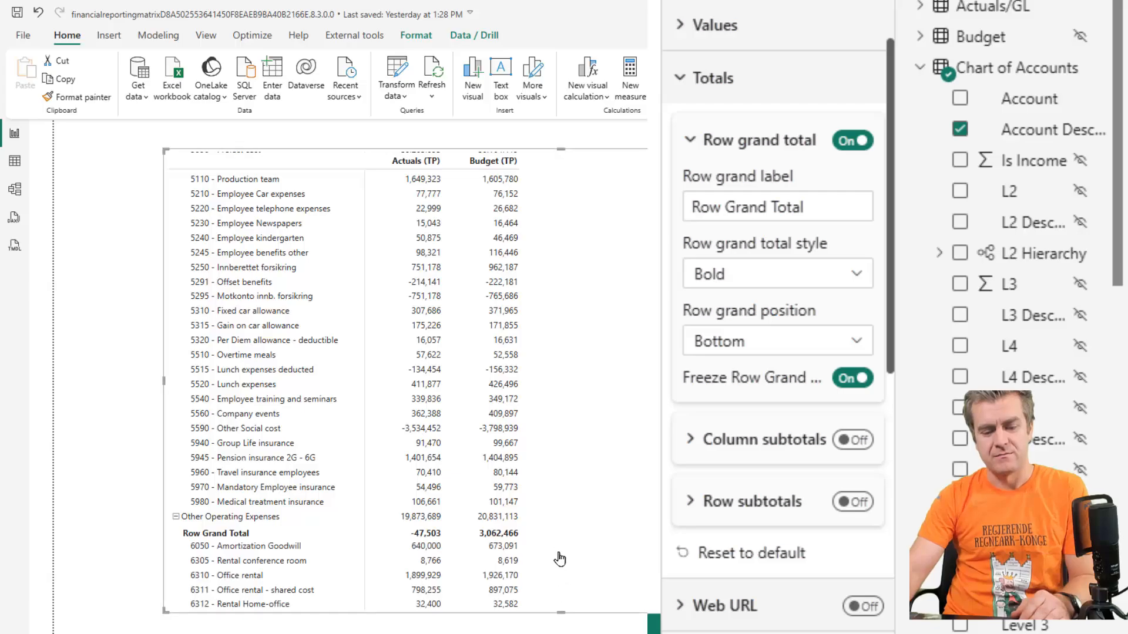
scroll(557, 521, down, 20)
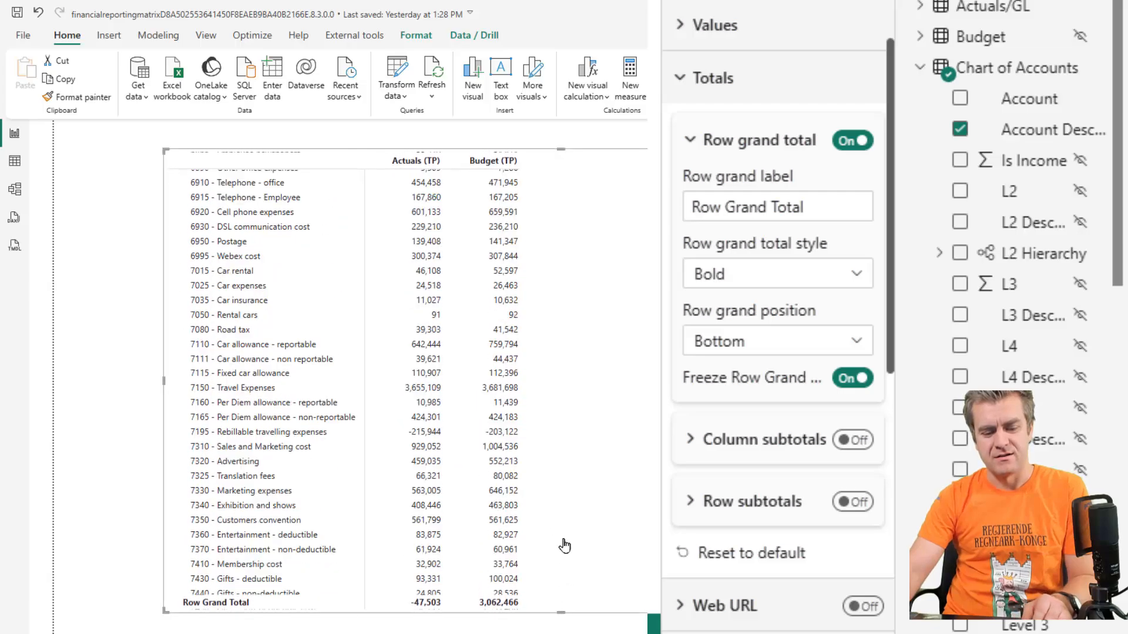
scroll(575, 557, up, 20)
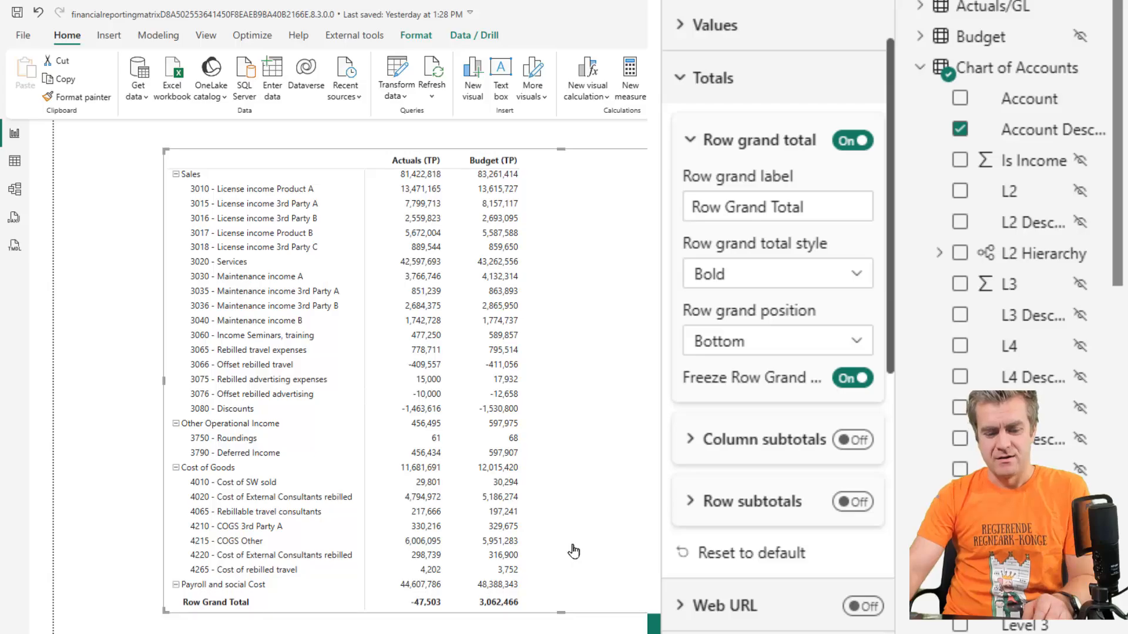
scroll(572, 547, down, 20)
scroll(570, 541, up, 20)
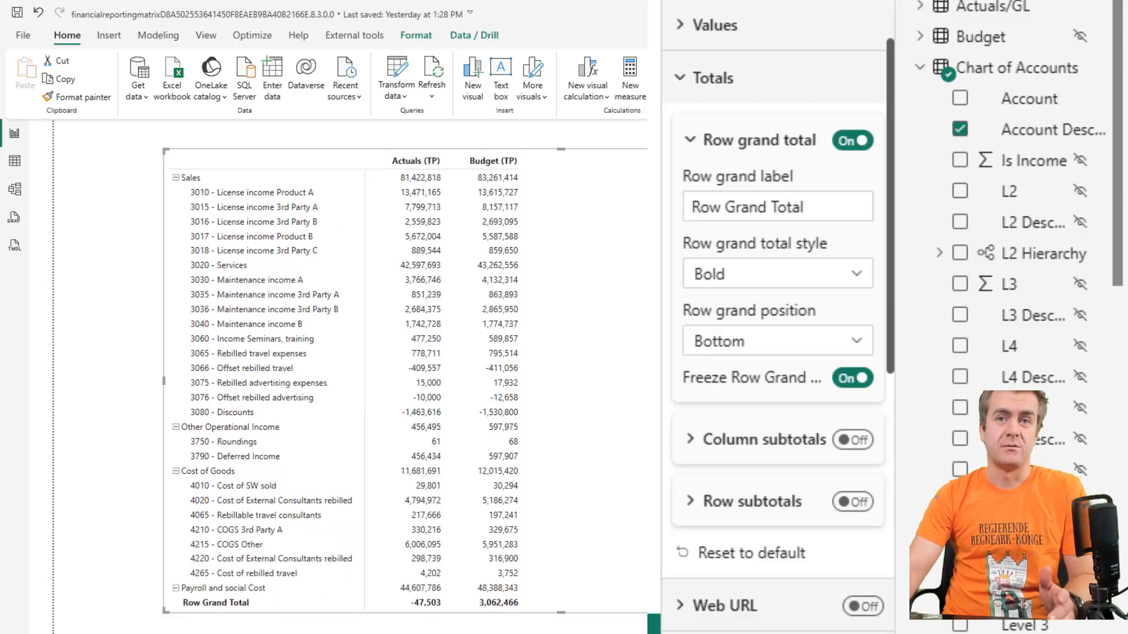
Set the row grand total position to Top and check how it behaves among the expanded rows
click(805, 342)
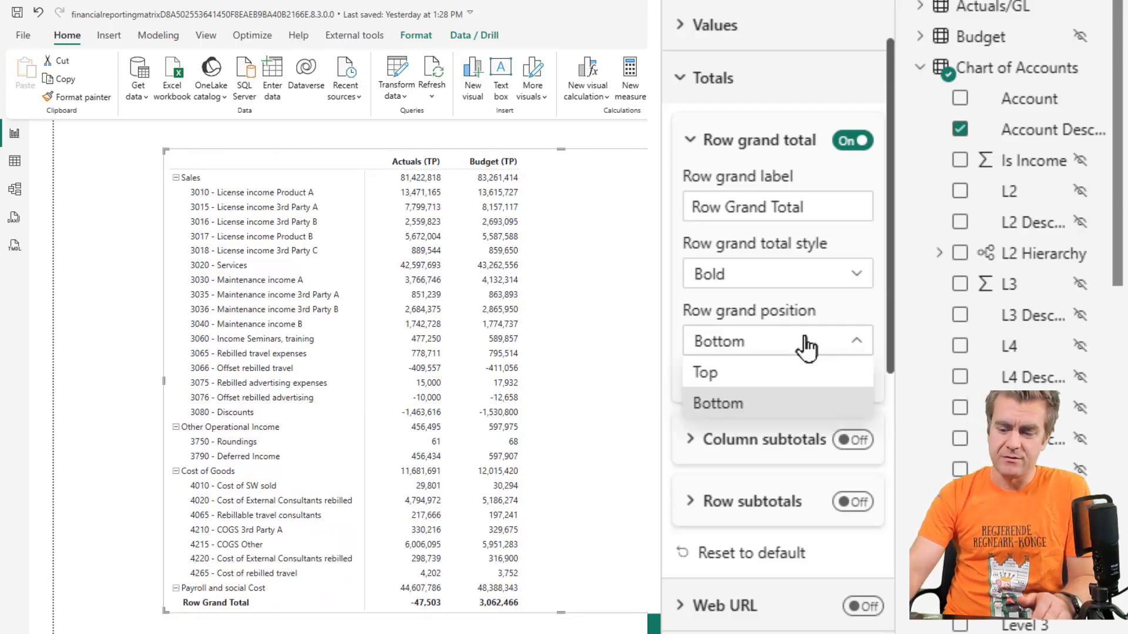
click(773, 374)
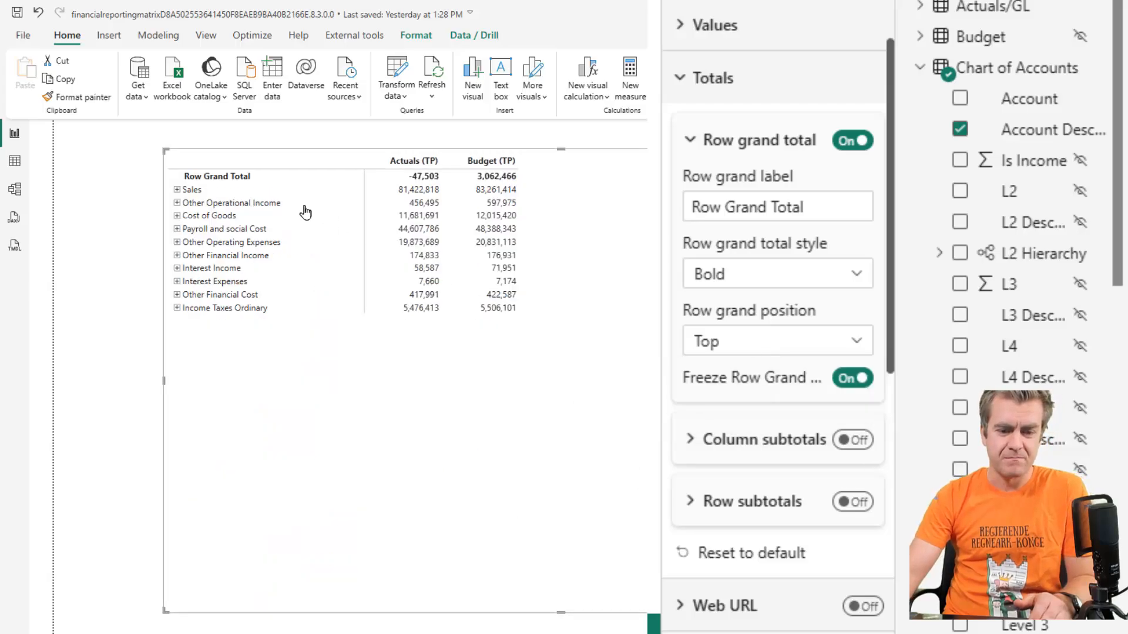
scroll(521, 372, down, 20)
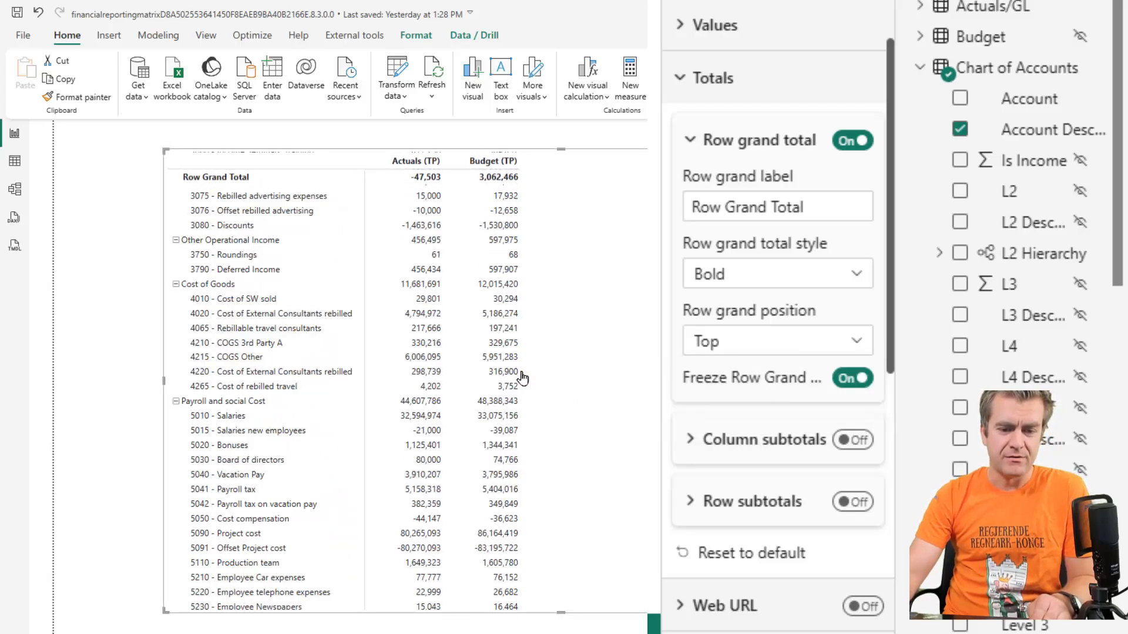
scroll(379, 376, up, 20)
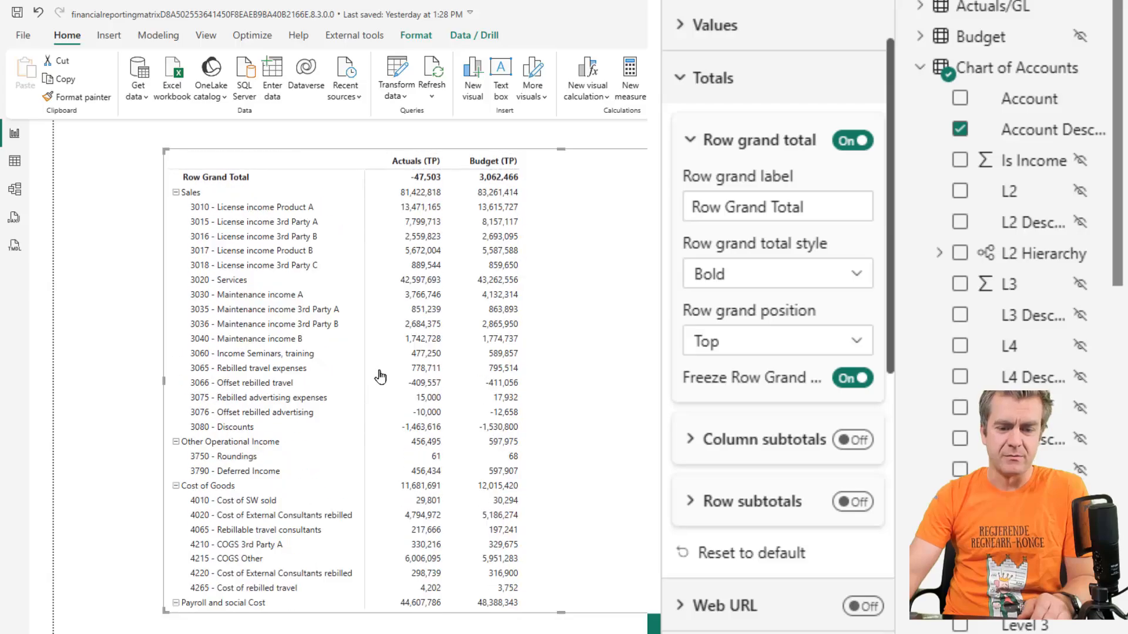
Turn off freezing of the row grand total
click(846, 378)
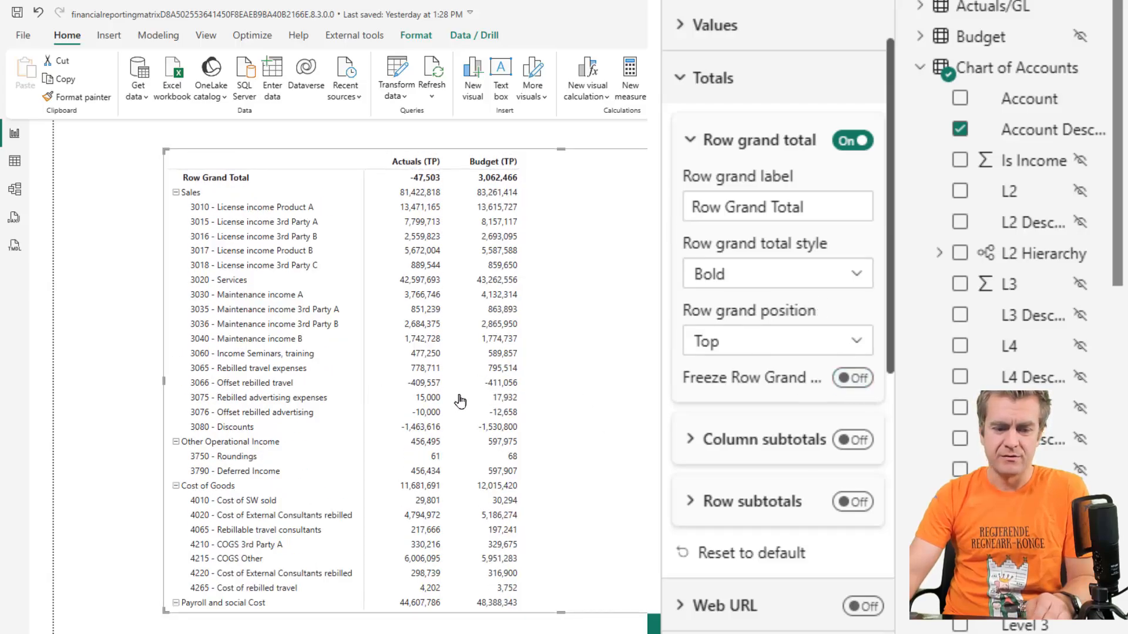
scroll(504, 372, down, 15)
scroll(527, 427, up, 15)
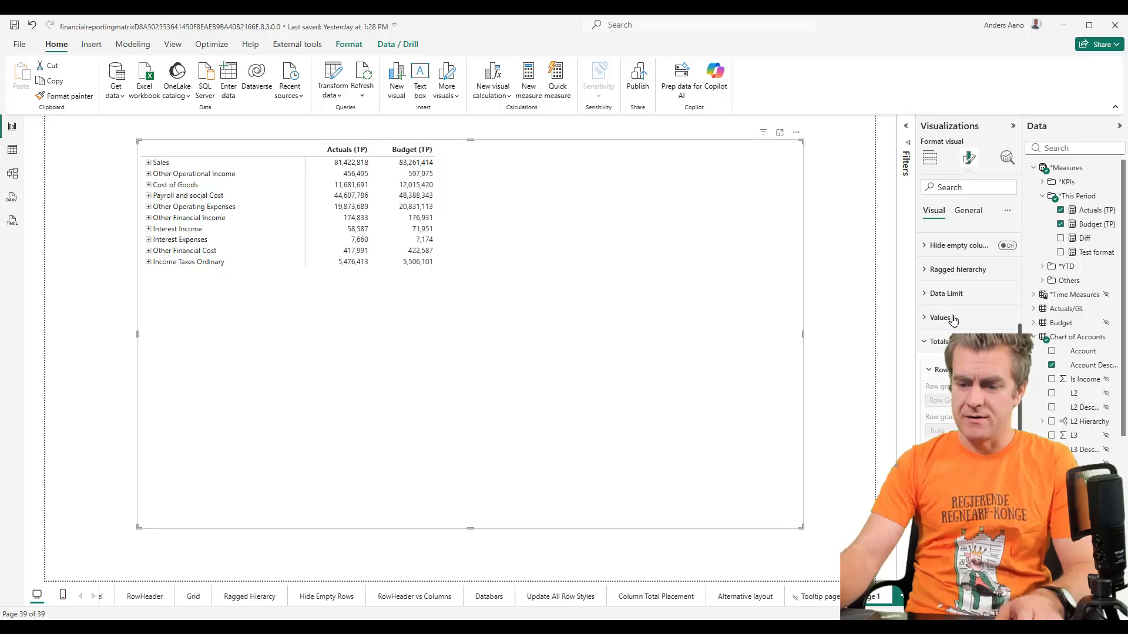
In the matrix's edit mode, flag Cost of Goods, Payroll and social Cost, Other Operating Expenses, Interest Expenses, Other Financial Cost and Income Taxes Ordinary as Is Cost
click(796, 132)
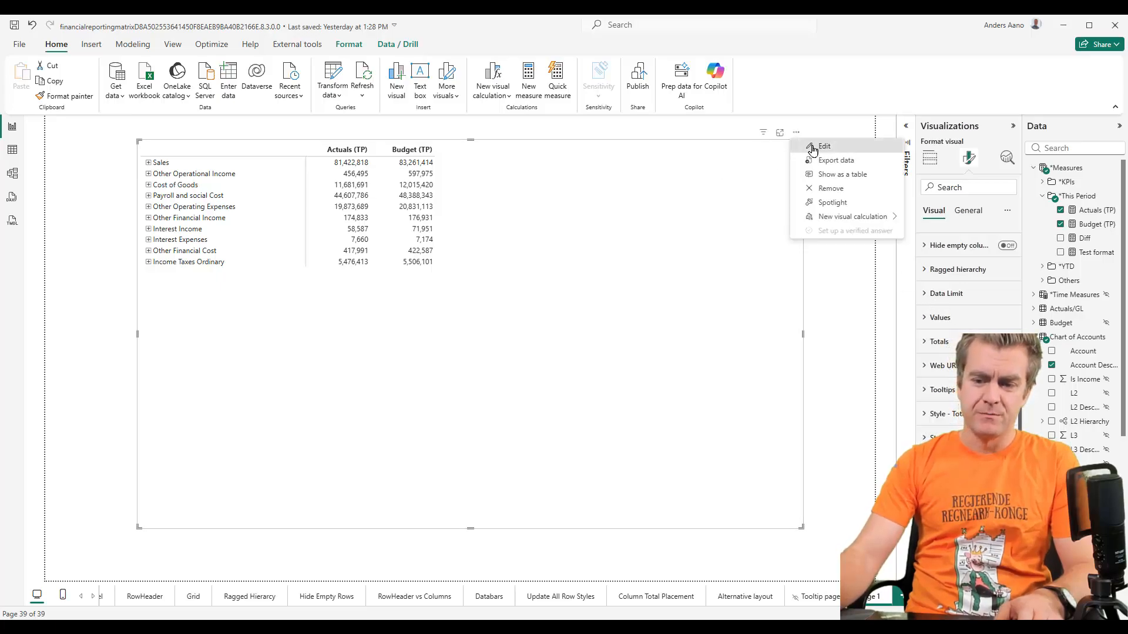
click(810, 147)
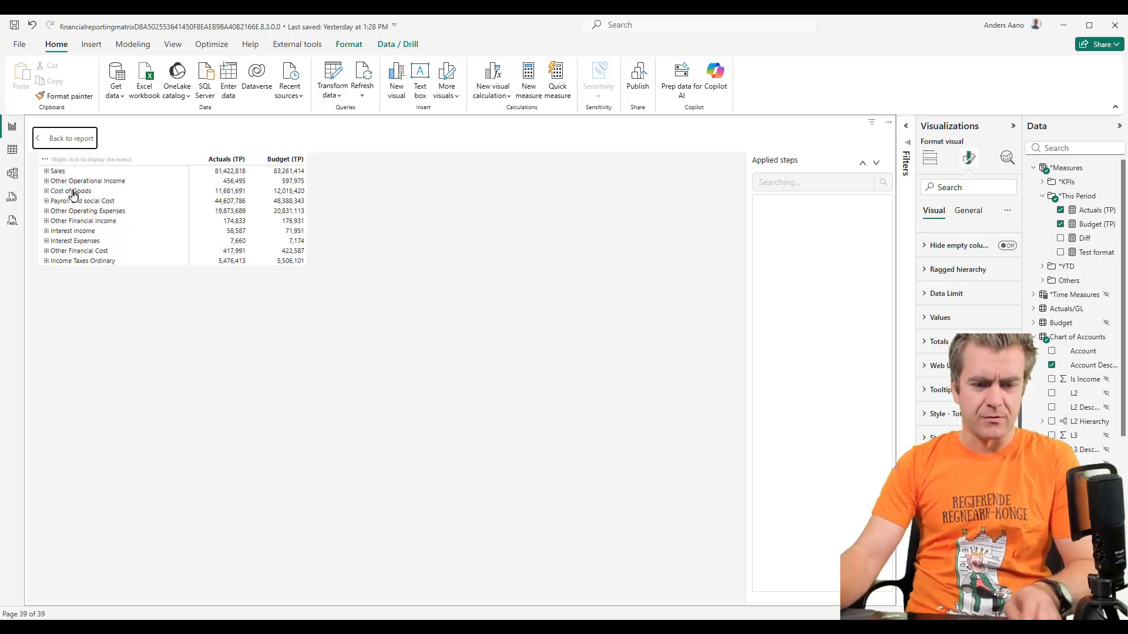
drag(72, 194, 85, 265)
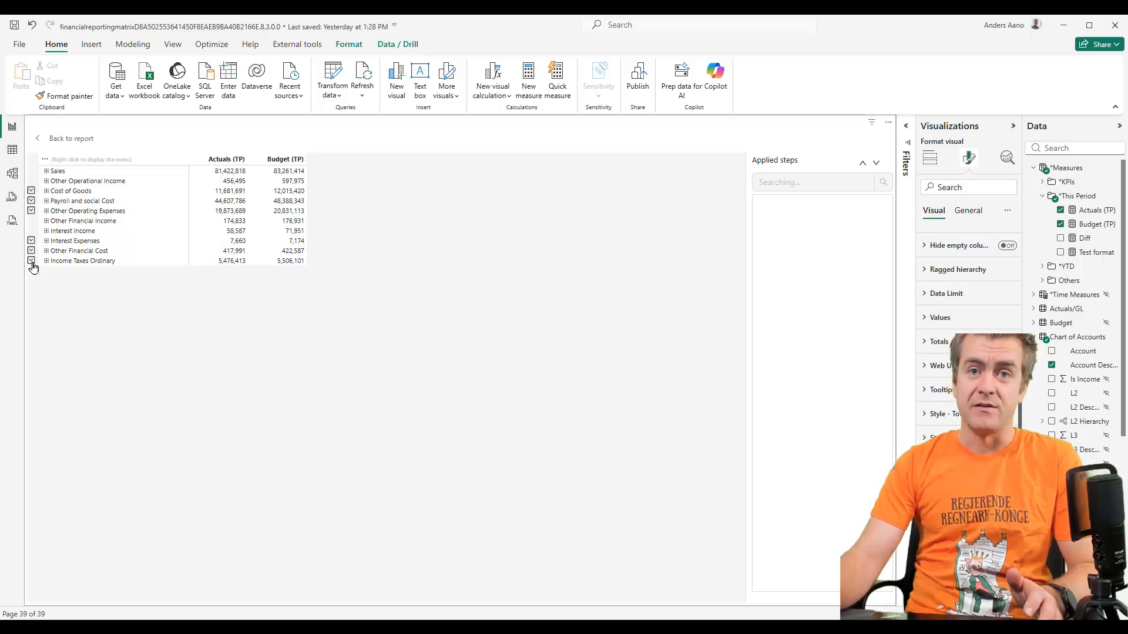
right_click(66, 196)
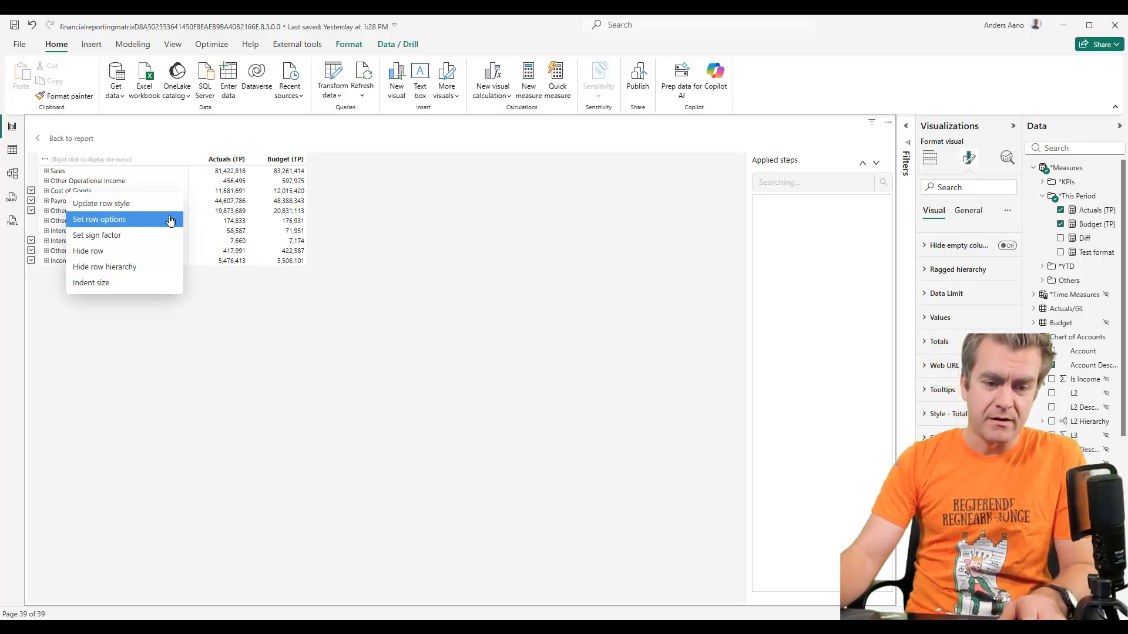
click(134, 226)
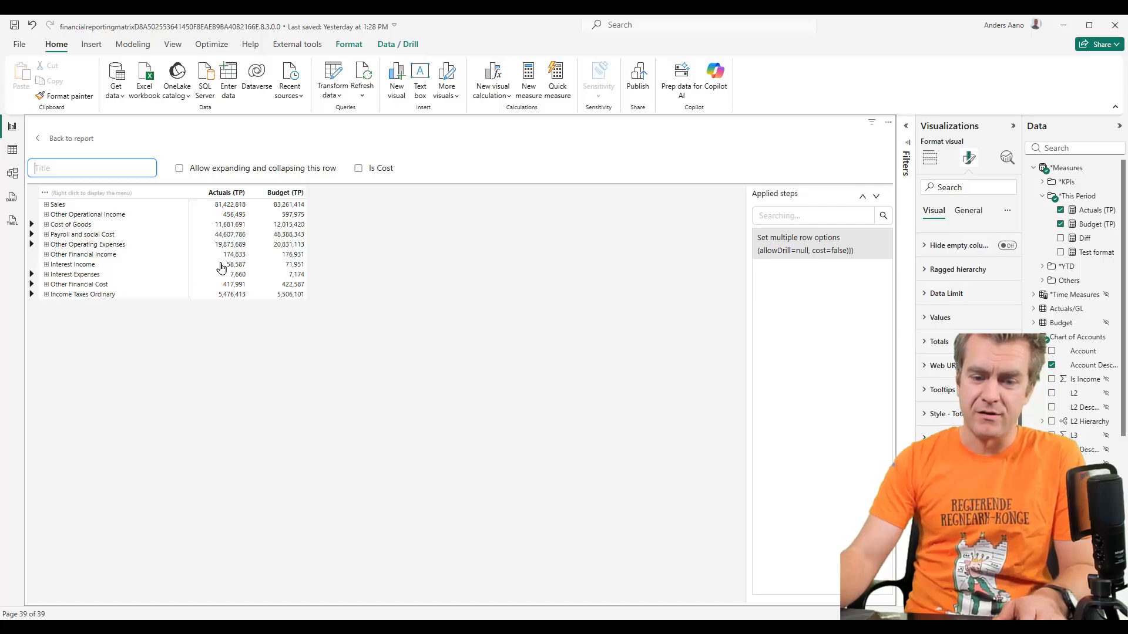
click(359, 170)
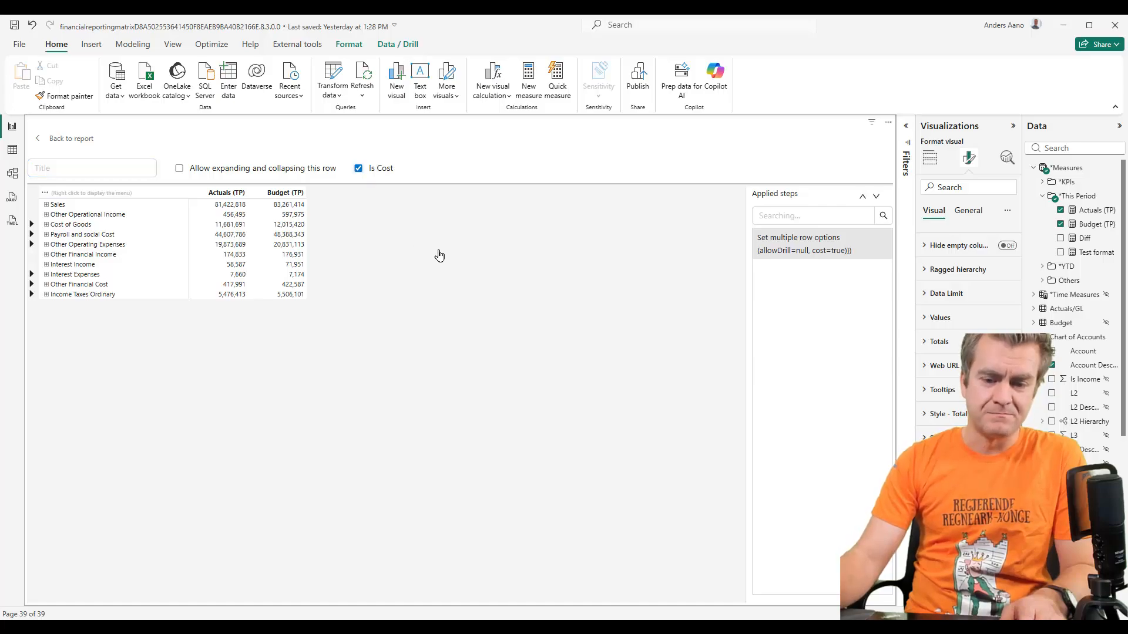
Rename the applied step for the multiple row options to "Tag as Cost"
mouse_move(803, 242)
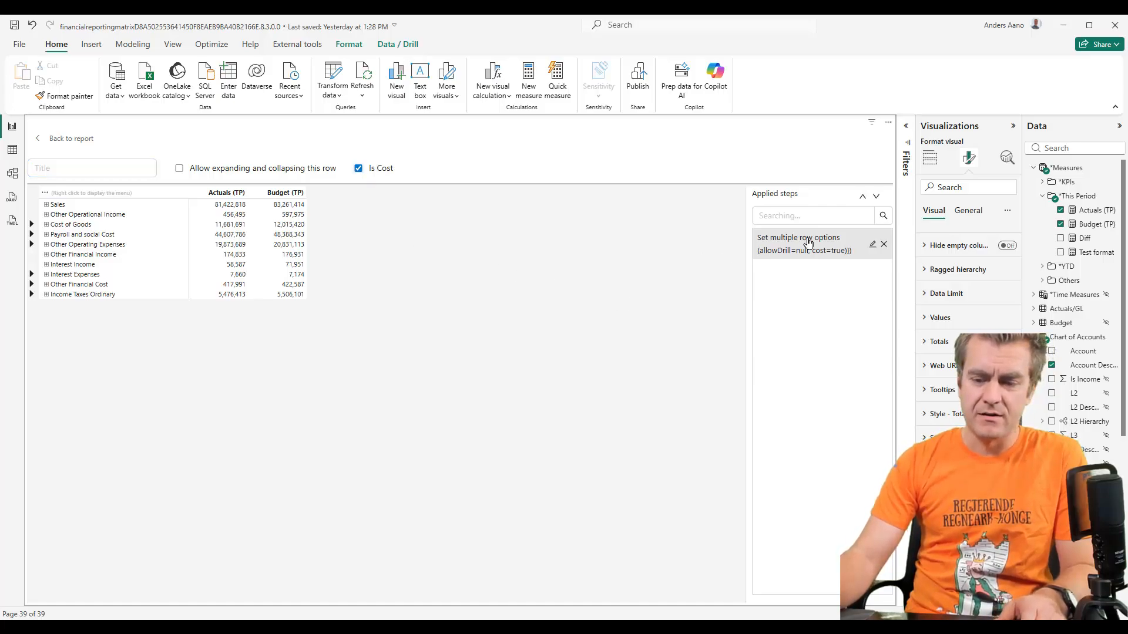
click(873, 245)
drag(556, 251, 330, 252)
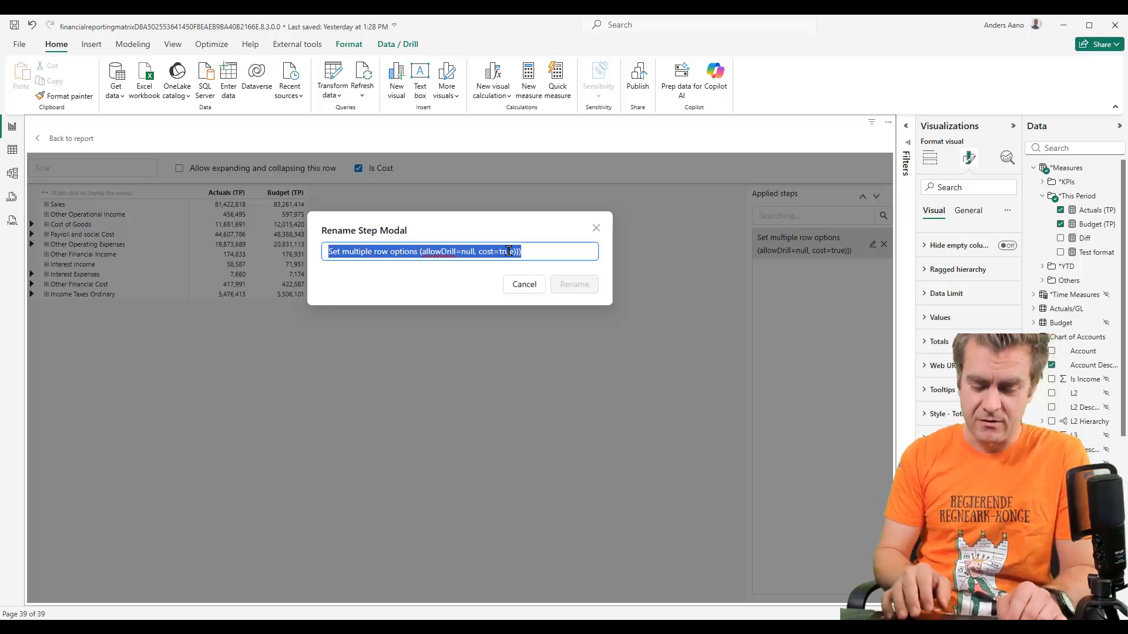
text(Tag as Cost)
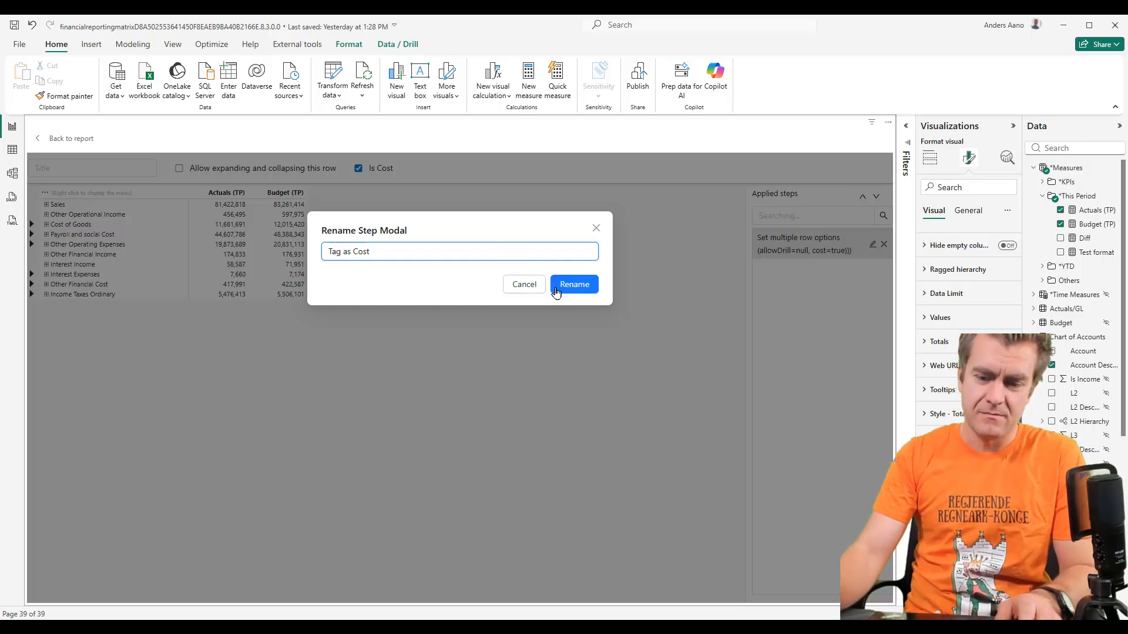
click(556, 292)
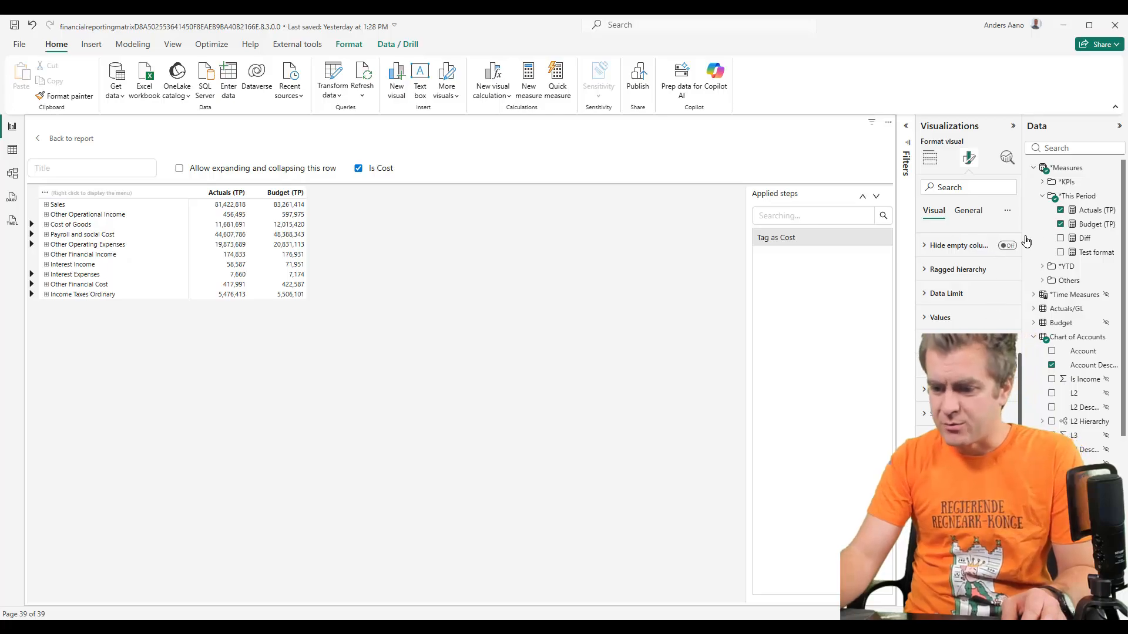
Add the Diff measure from the This Period folder to the matrix
click(1061, 239)
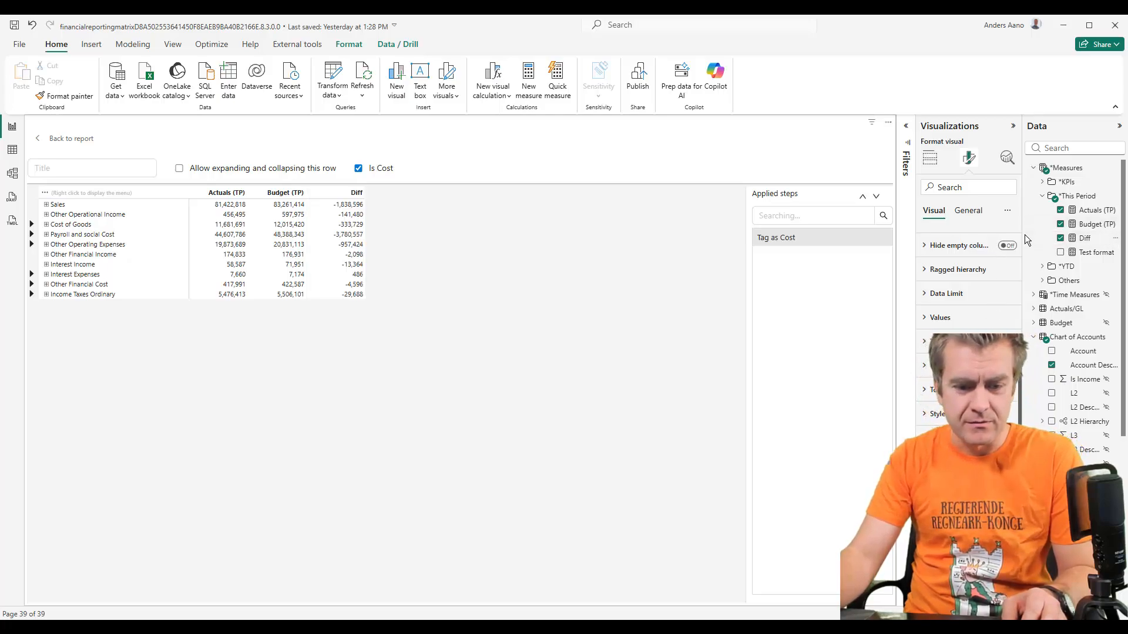
Create a conditional formatting rule on the Diff column for Diff greater than 0 and is cost
right_click(350, 198)
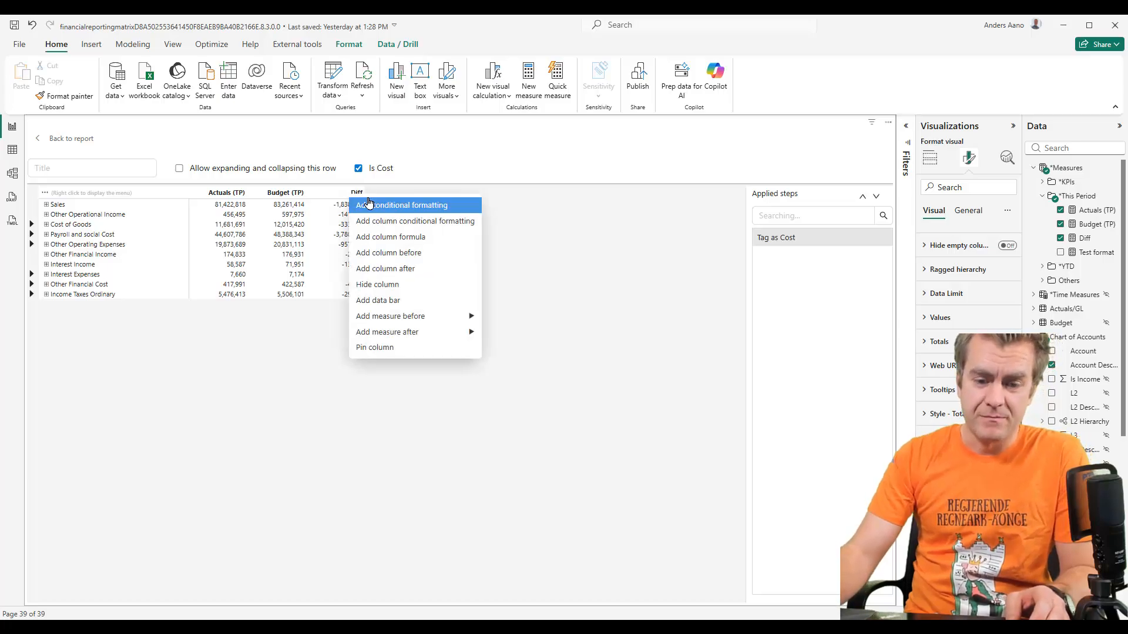
click(443, 206)
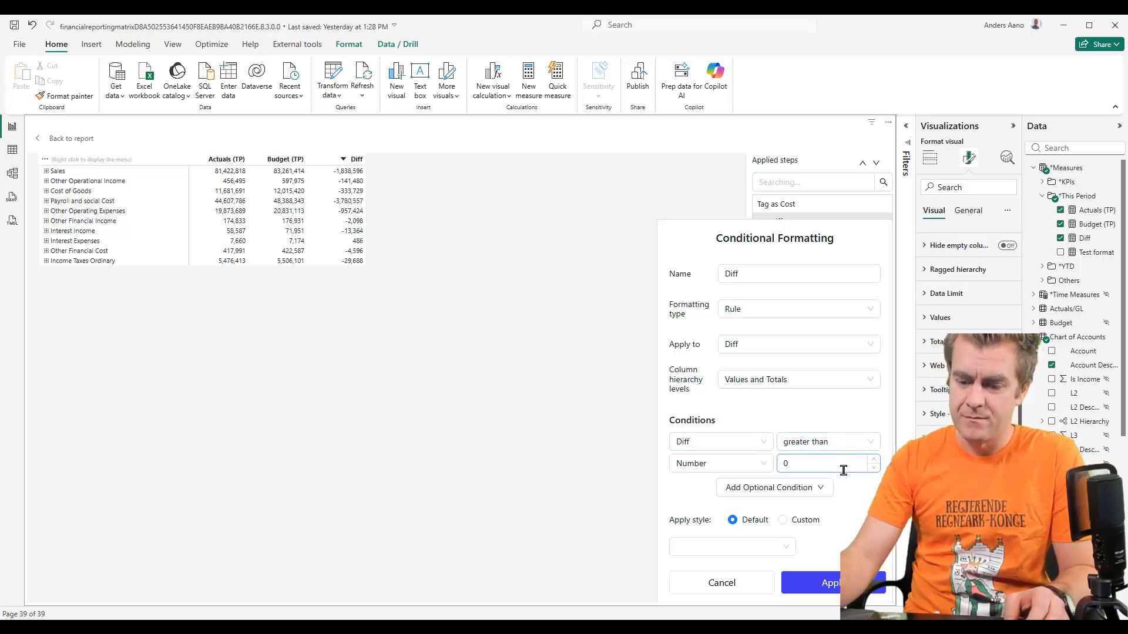
click(813, 491)
click(797, 511)
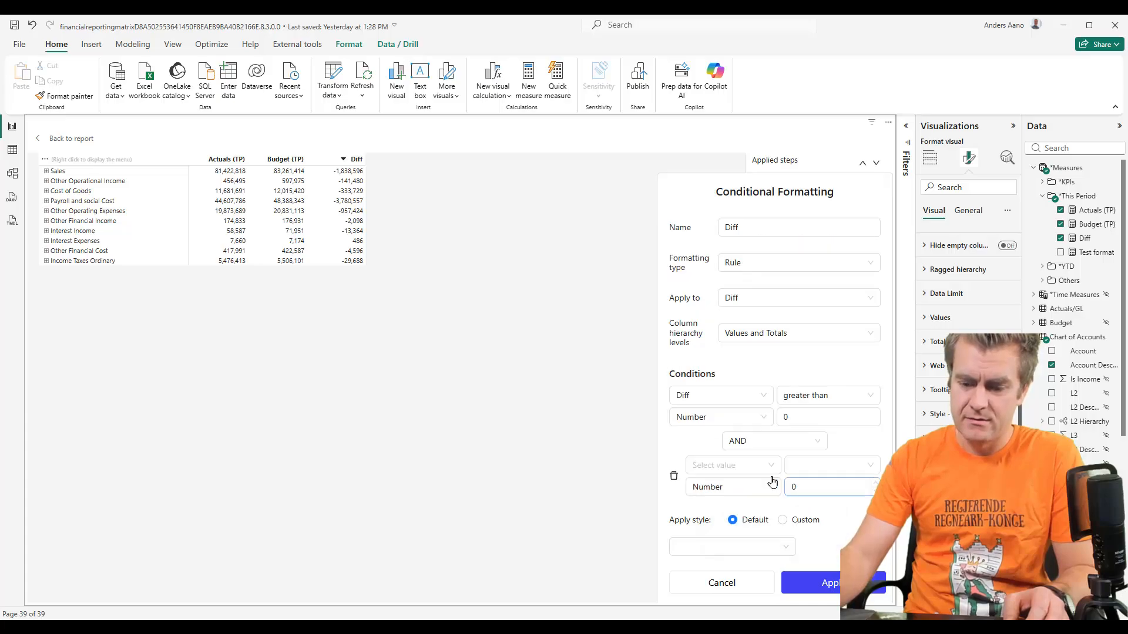
click(728, 466)
click(714, 525)
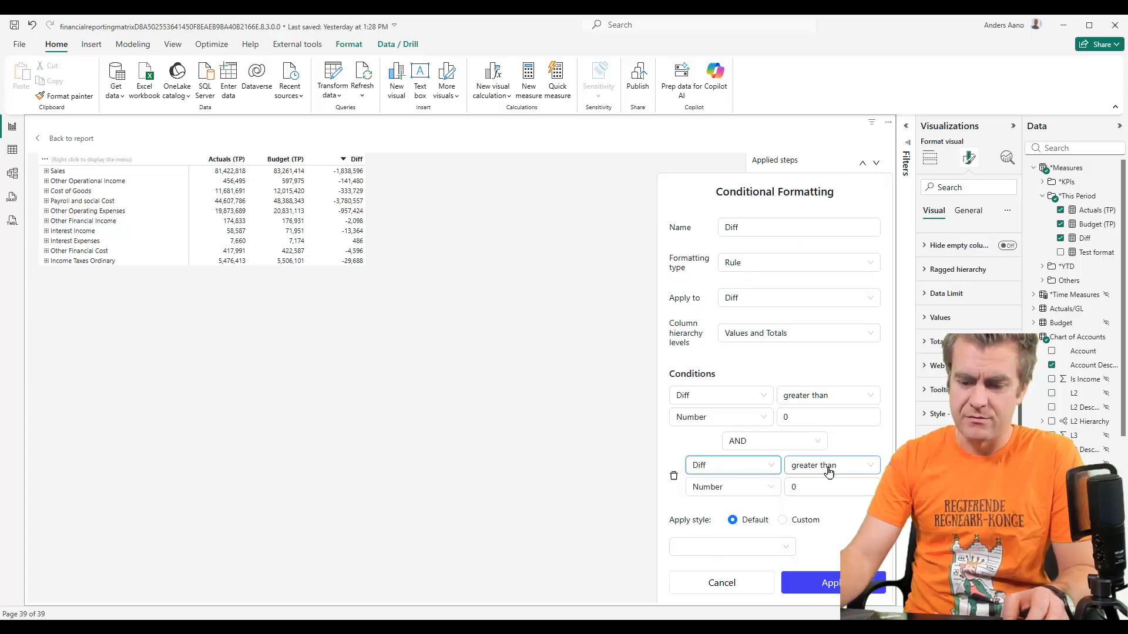
click(828, 467)
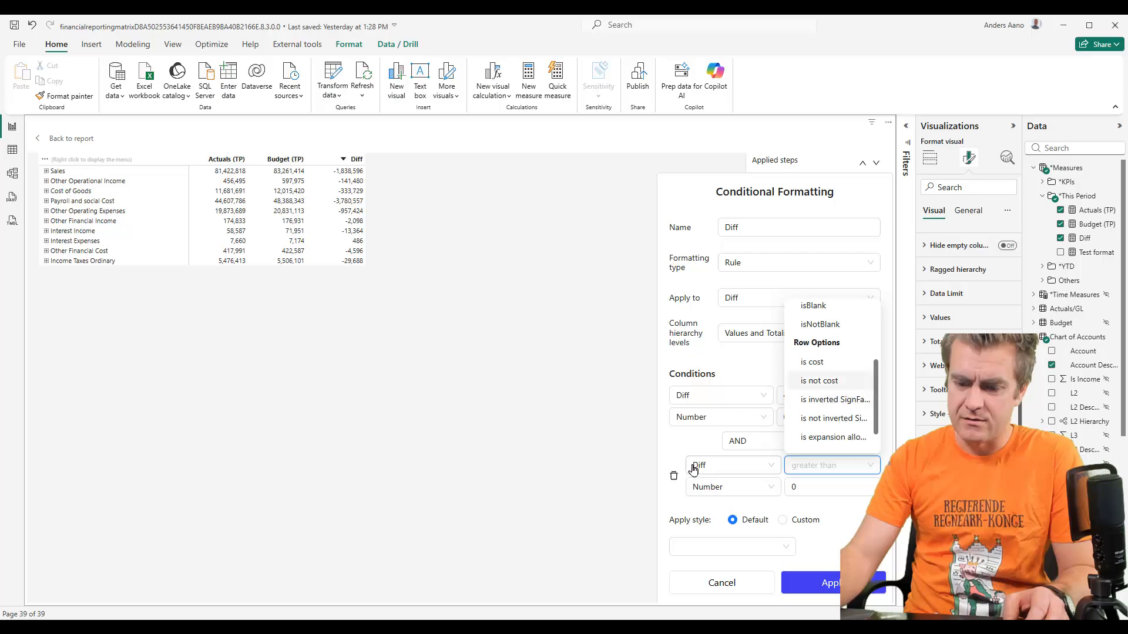
click(813, 365)
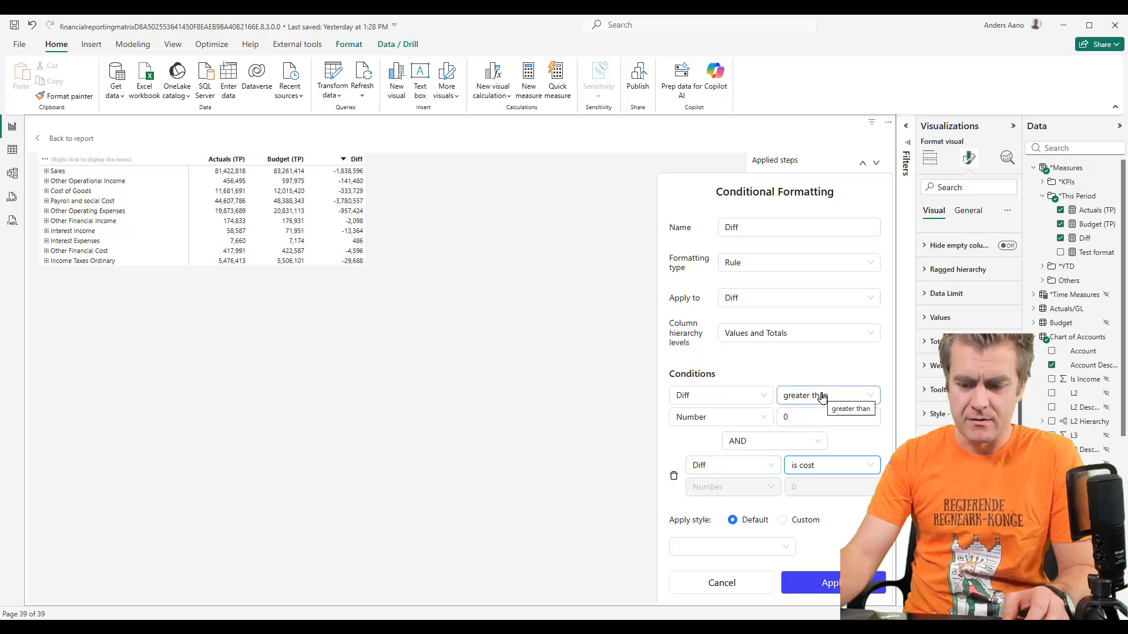
Give the rule a custom red background fill, F51B18, and apply it
click(783, 521)
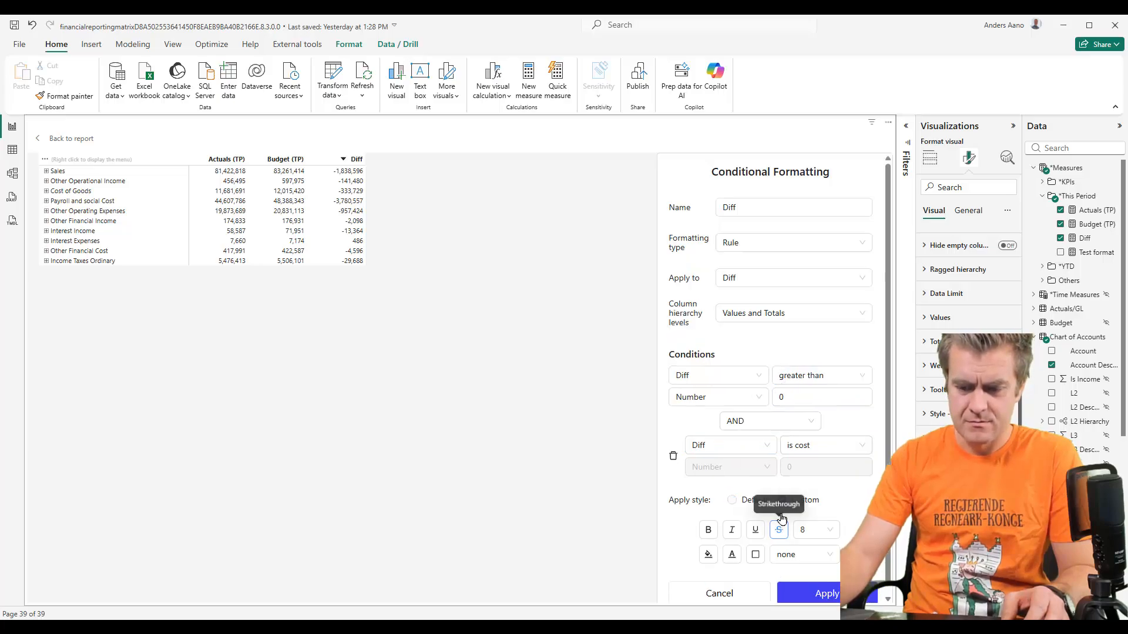
click(708, 555)
drag(832, 405, 829, 400)
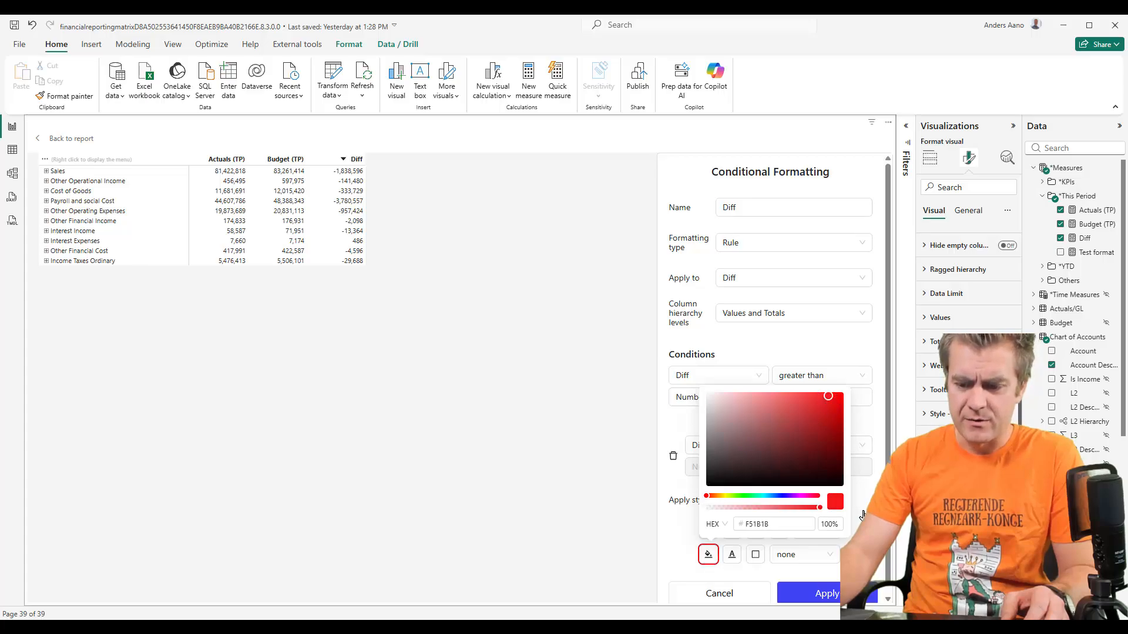
click(864, 516)
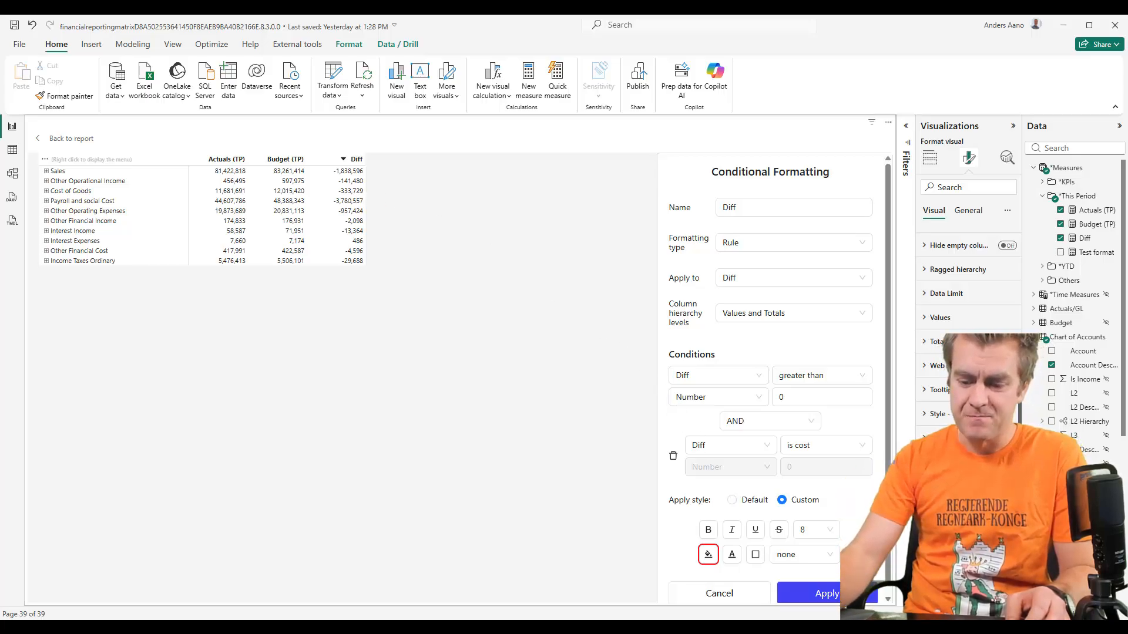
click(826, 592)
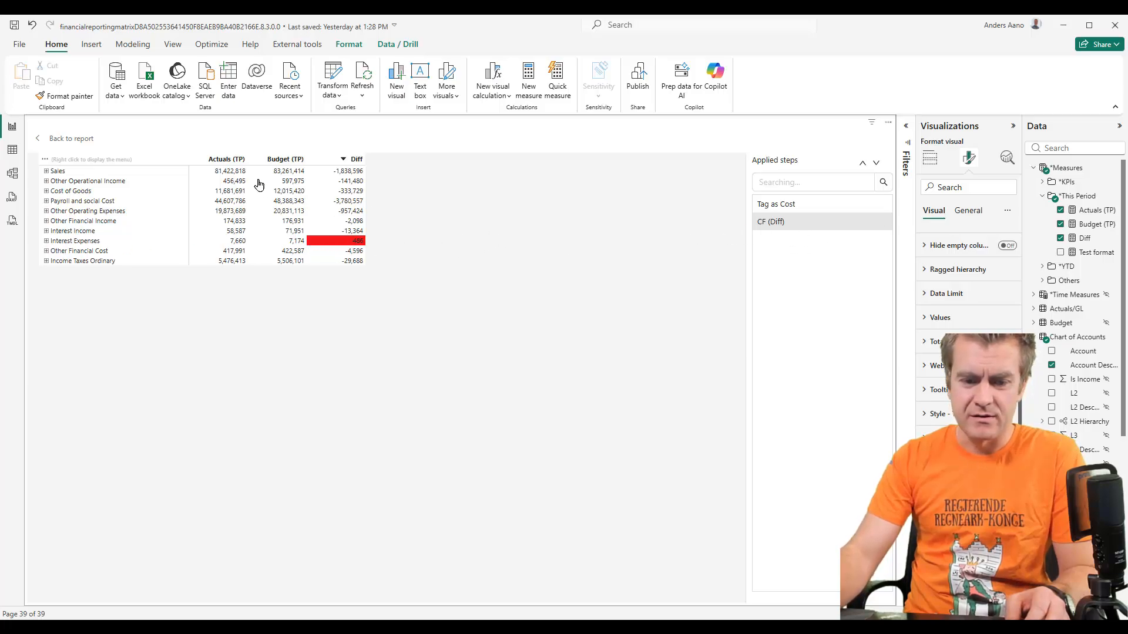
Create a second conditional formatting rule on the Diff column for Diff less than 0 and is cost
right_click(355, 163)
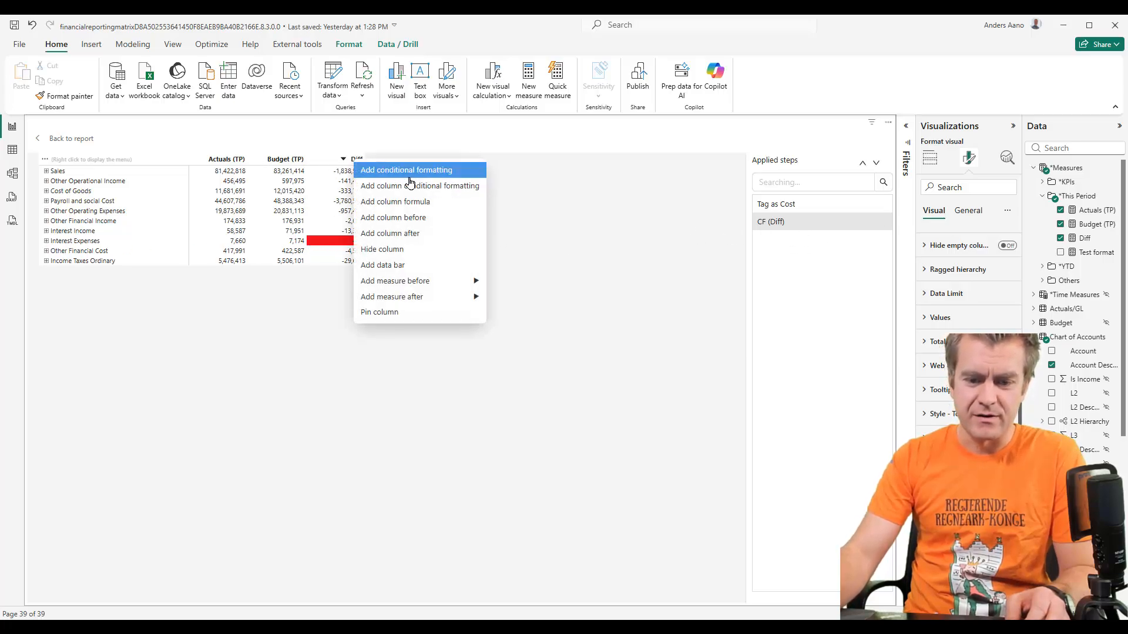
click(442, 171)
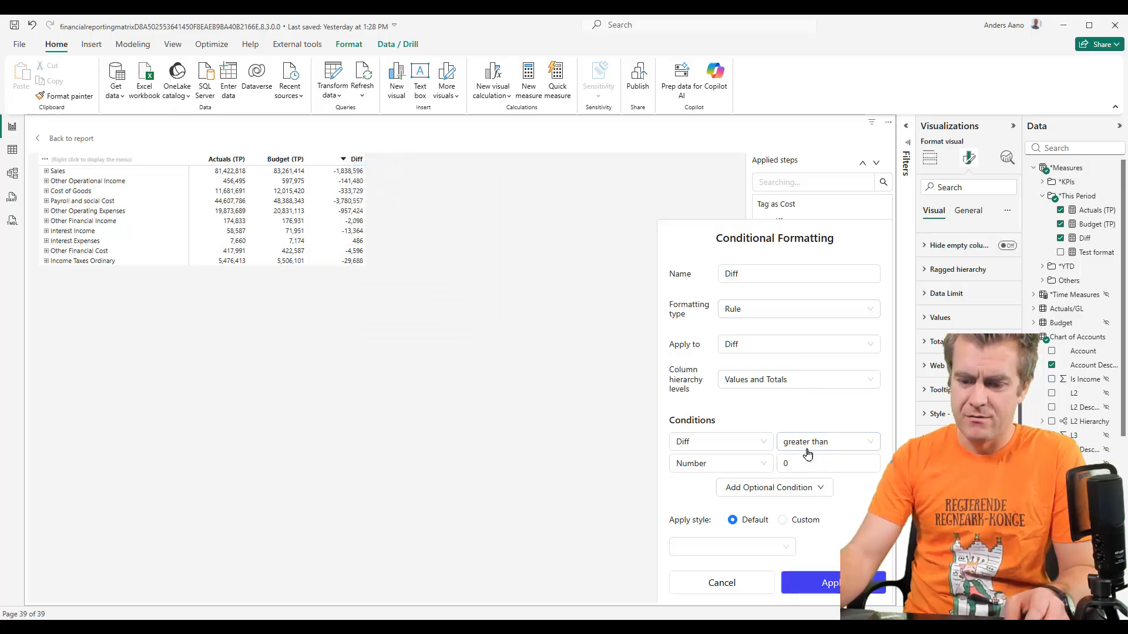
click(827, 447)
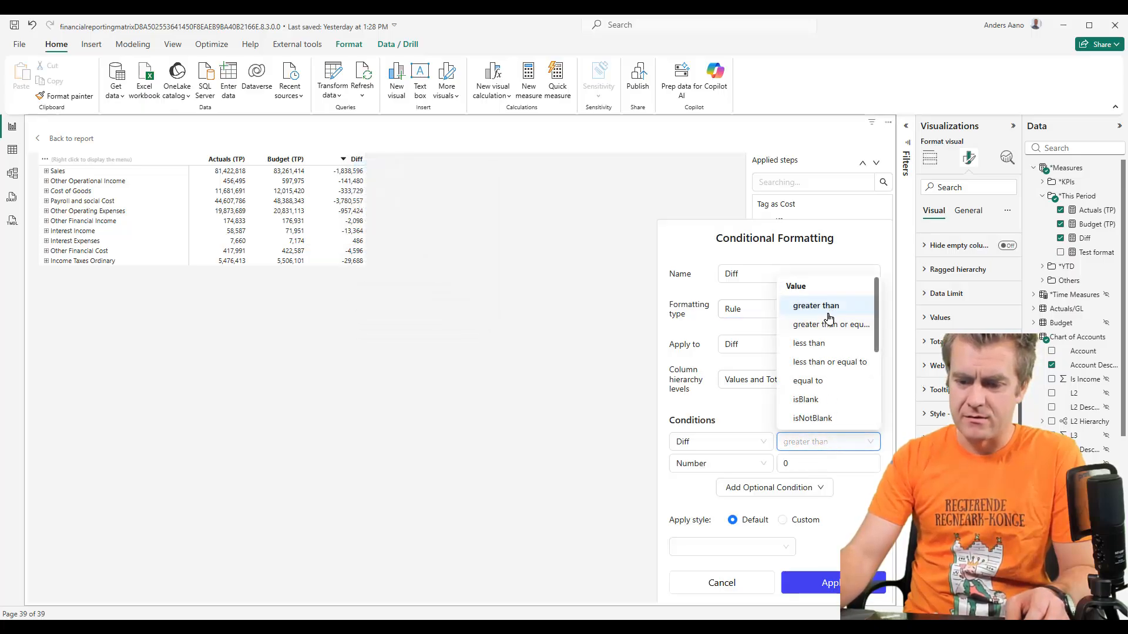
click(827, 347)
click(787, 491)
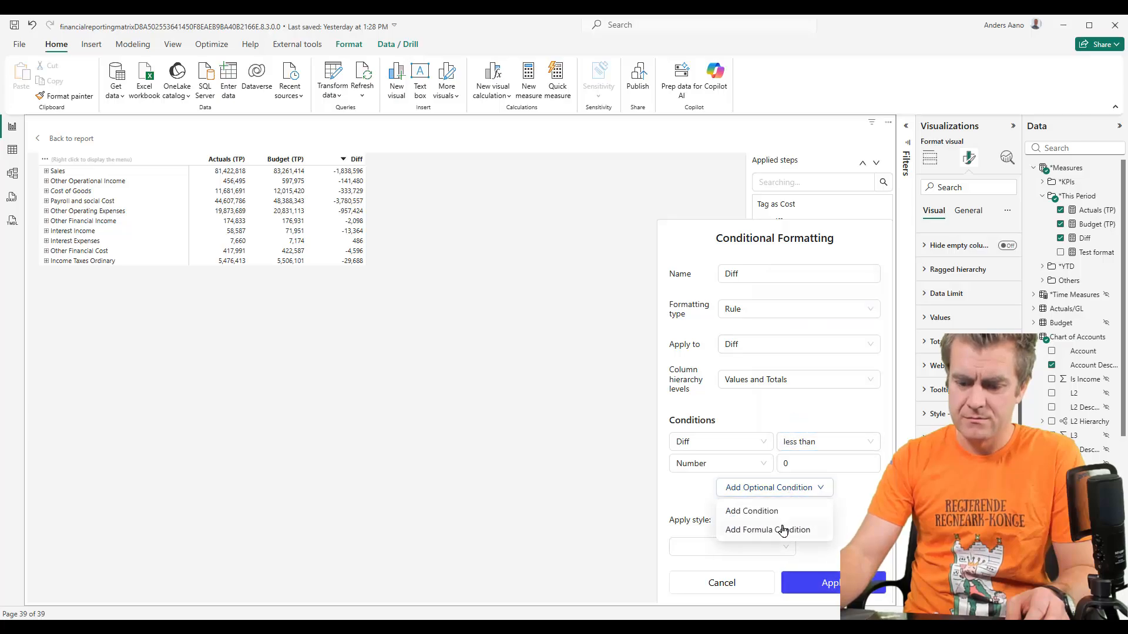
click(787, 512)
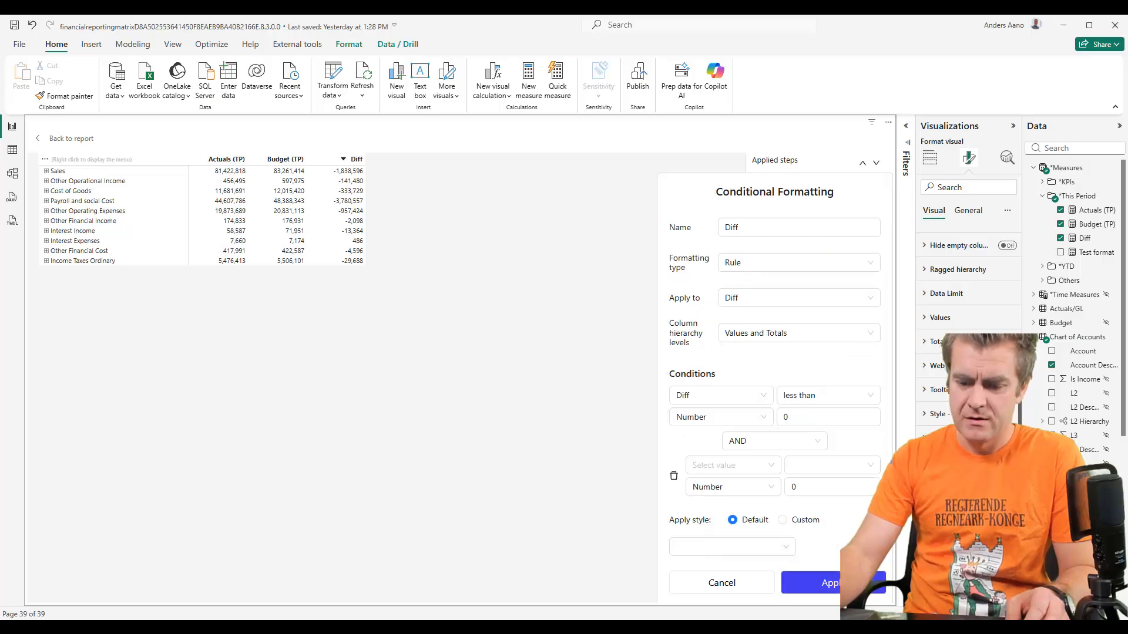
click(733, 466)
click(729, 527)
click(846, 465)
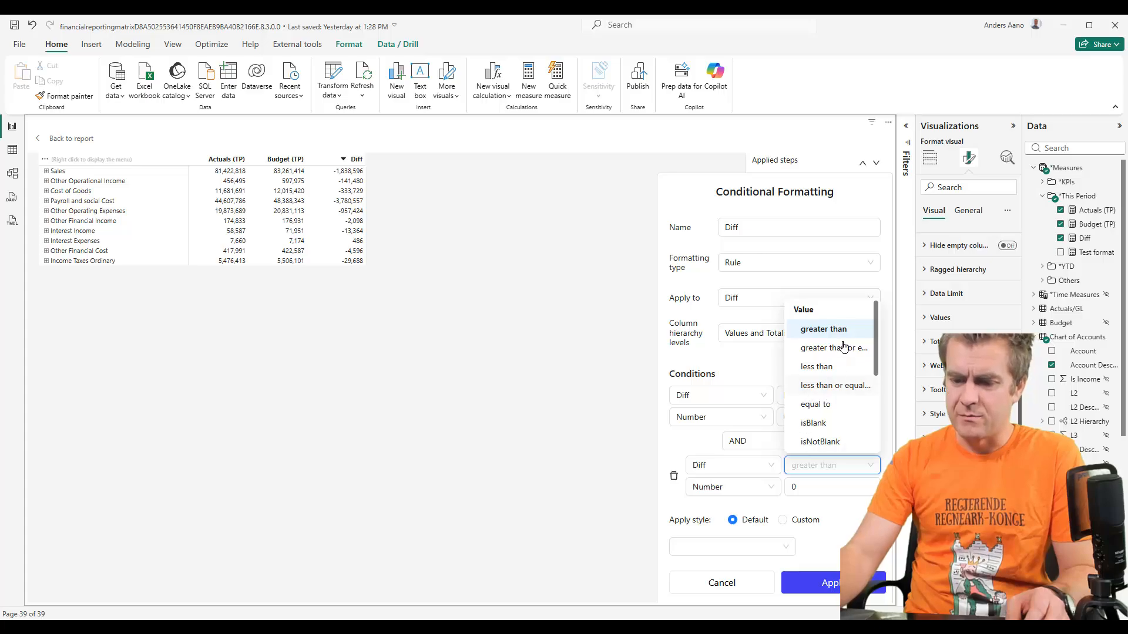
scroll(853, 383, down, 5)
click(840, 362)
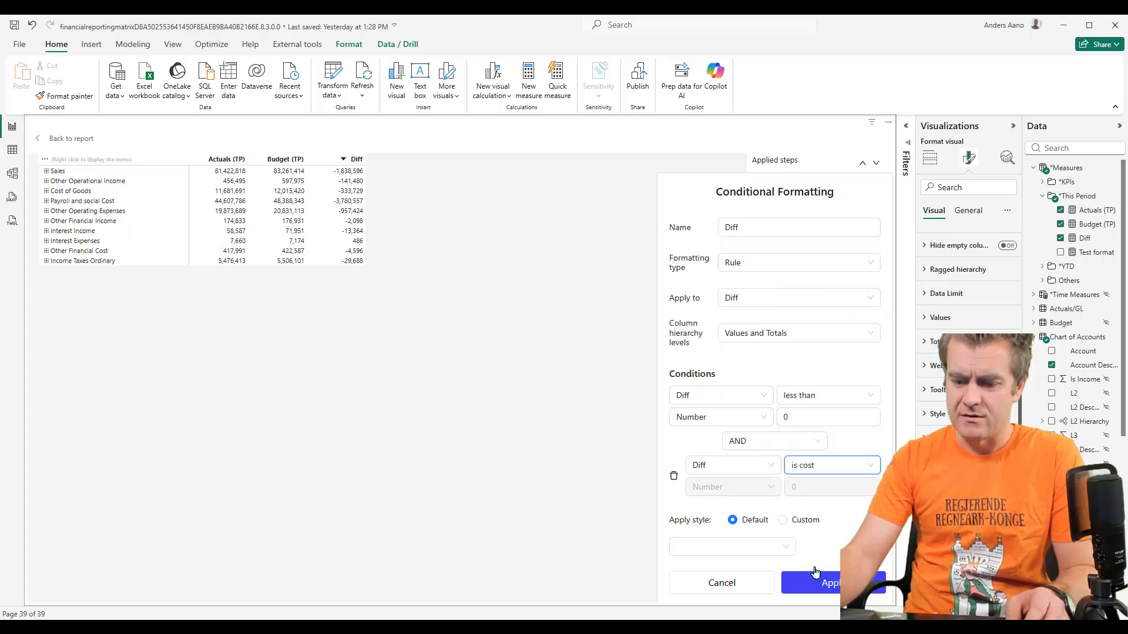
Give the second rule a custom green background fill, 0BFF34, and apply it
click(787, 521)
click(708, 555)
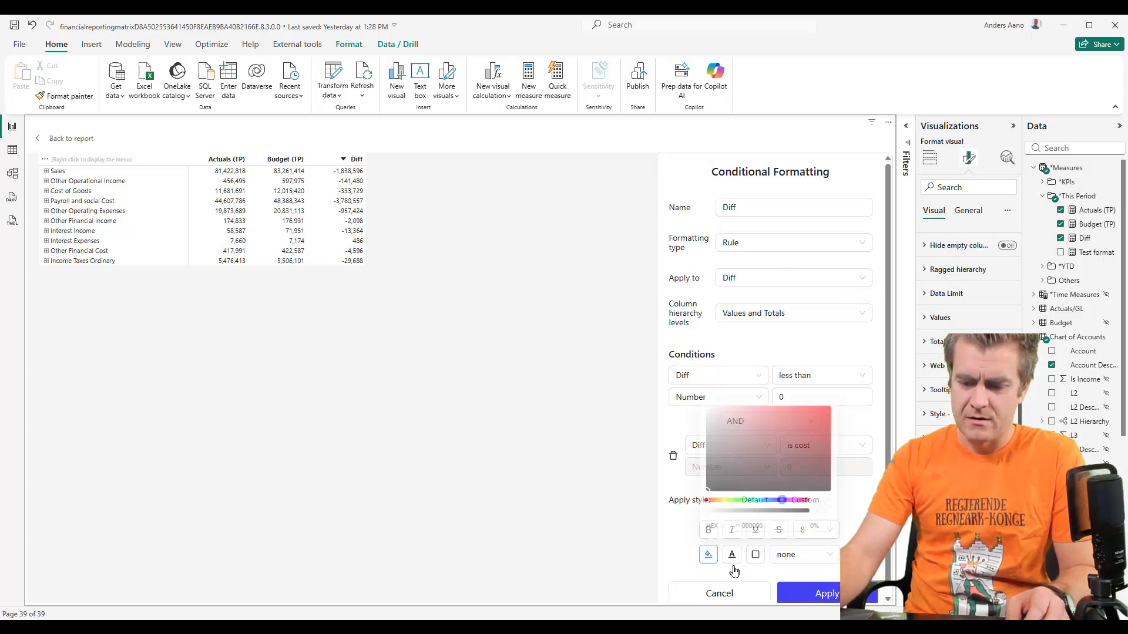
click(747, 496)
drag(843, 394, 838, 394)
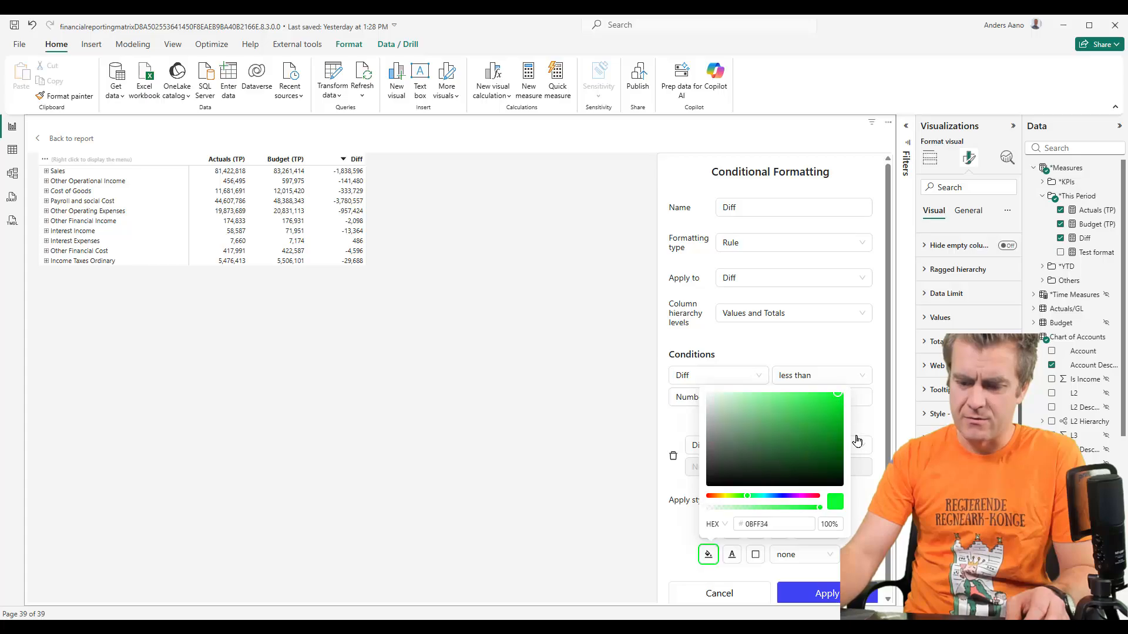
click(855, 516)
click(834, 598)
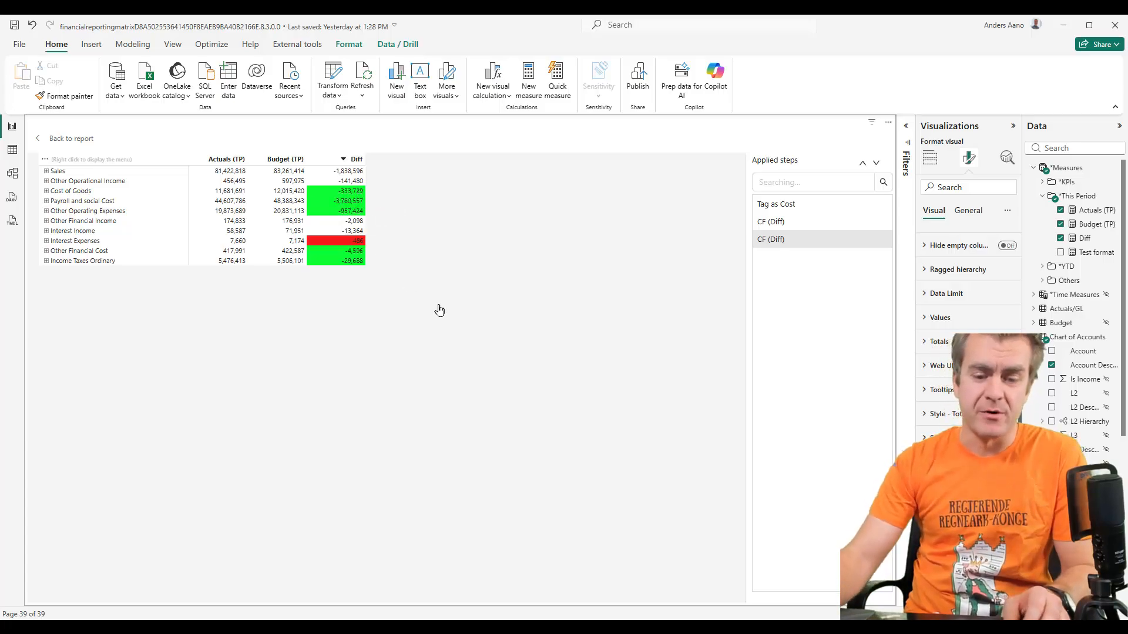
Review the red Diff formatting rule and the row options available for its second condition
click(815, 222)
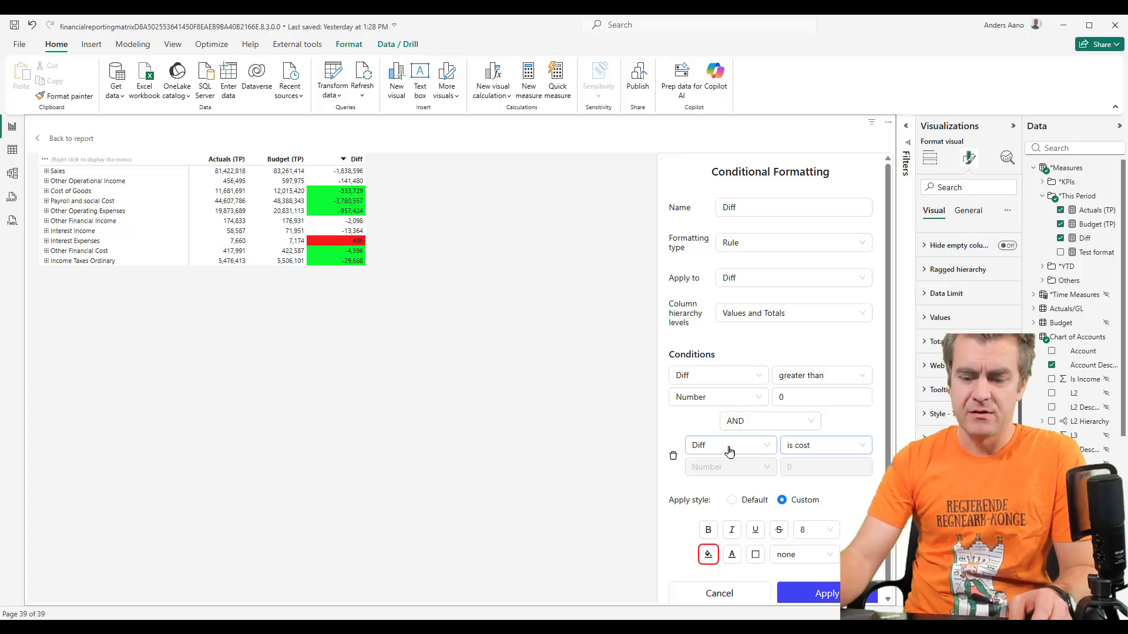
click(828, 452)
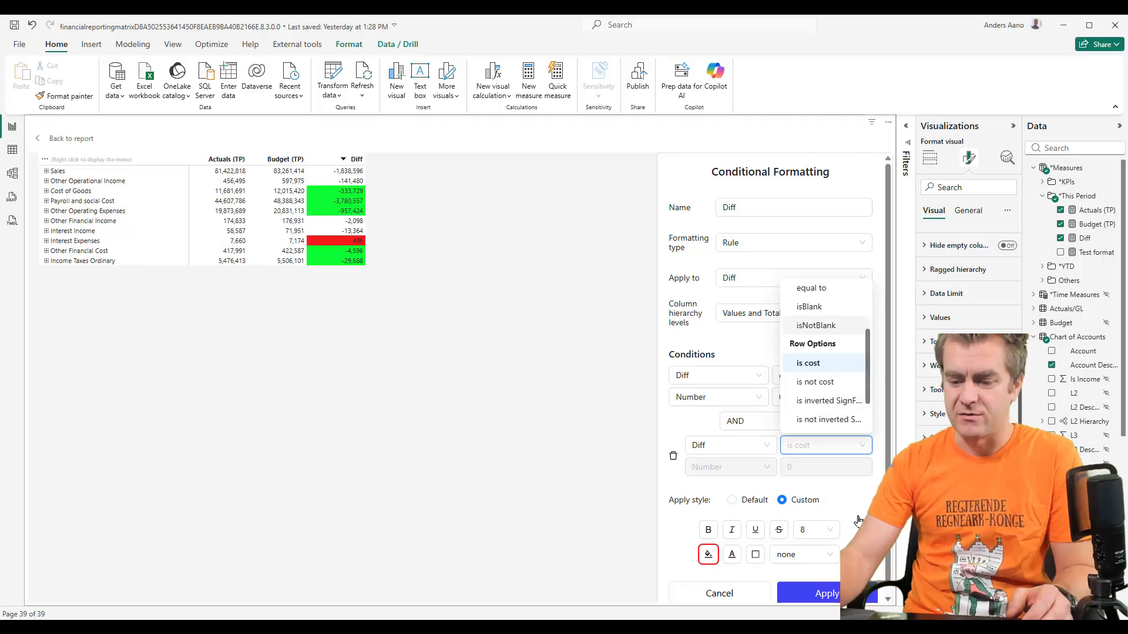
click(826, 589)
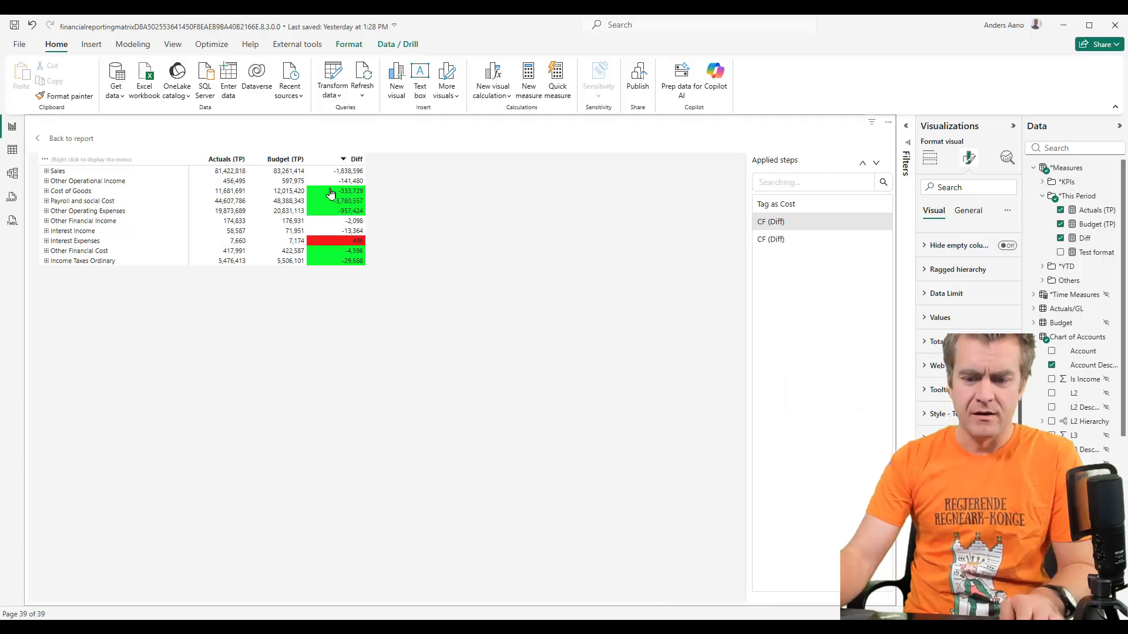
click(781, 229)
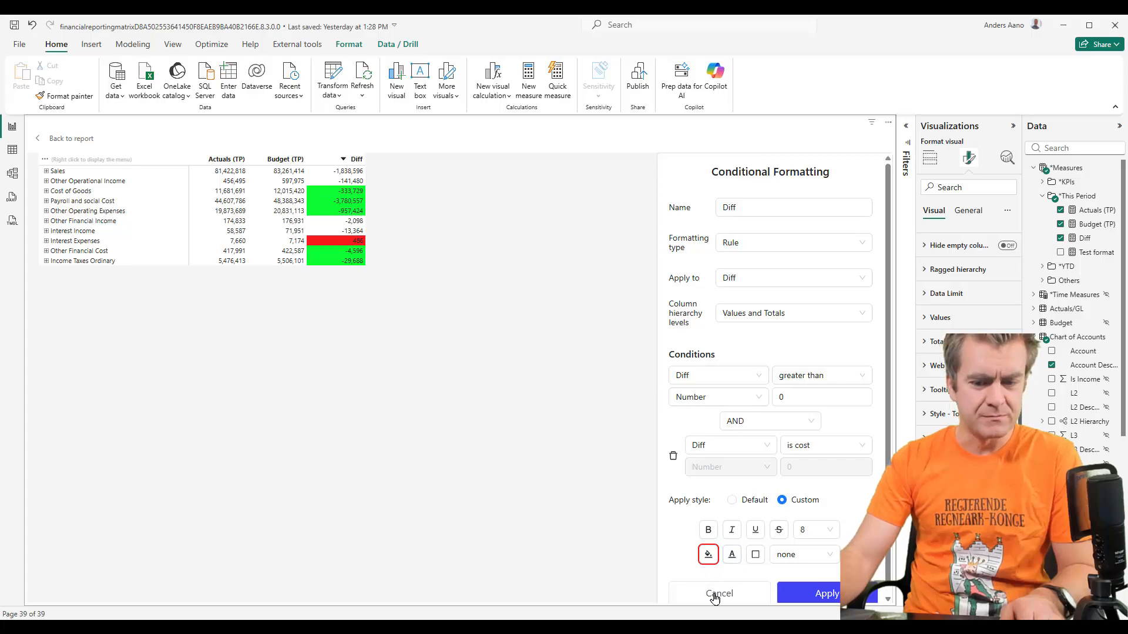
click(714, 594)
Rename the two conditional formatting steps "Red for Costs" and "Green for Costs"
click(871, 222)
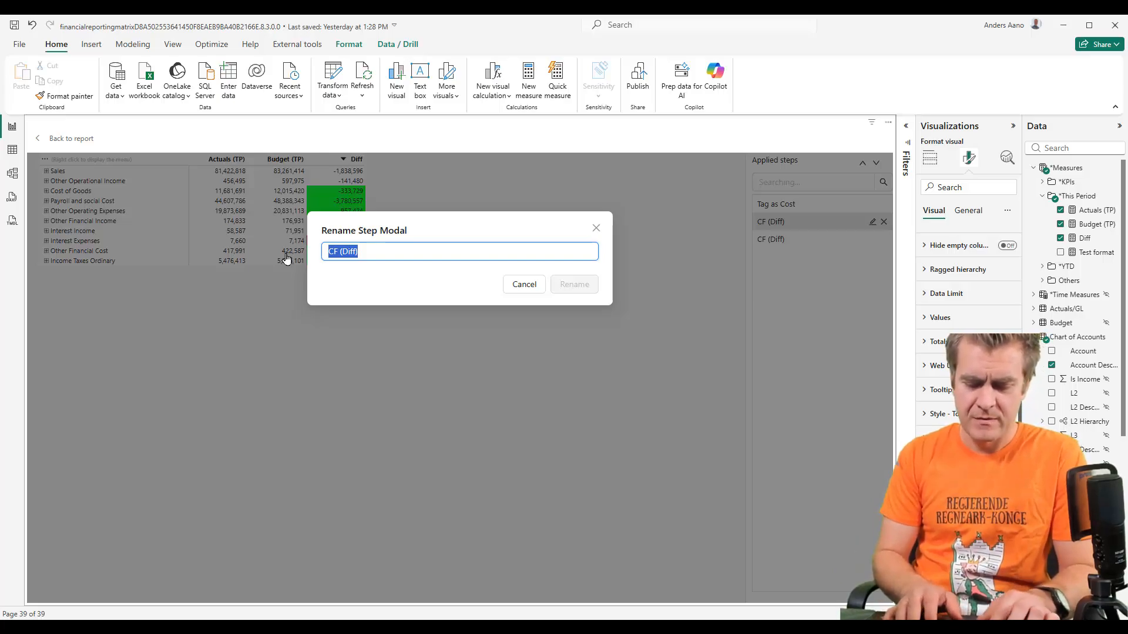
text(Red for Costs)
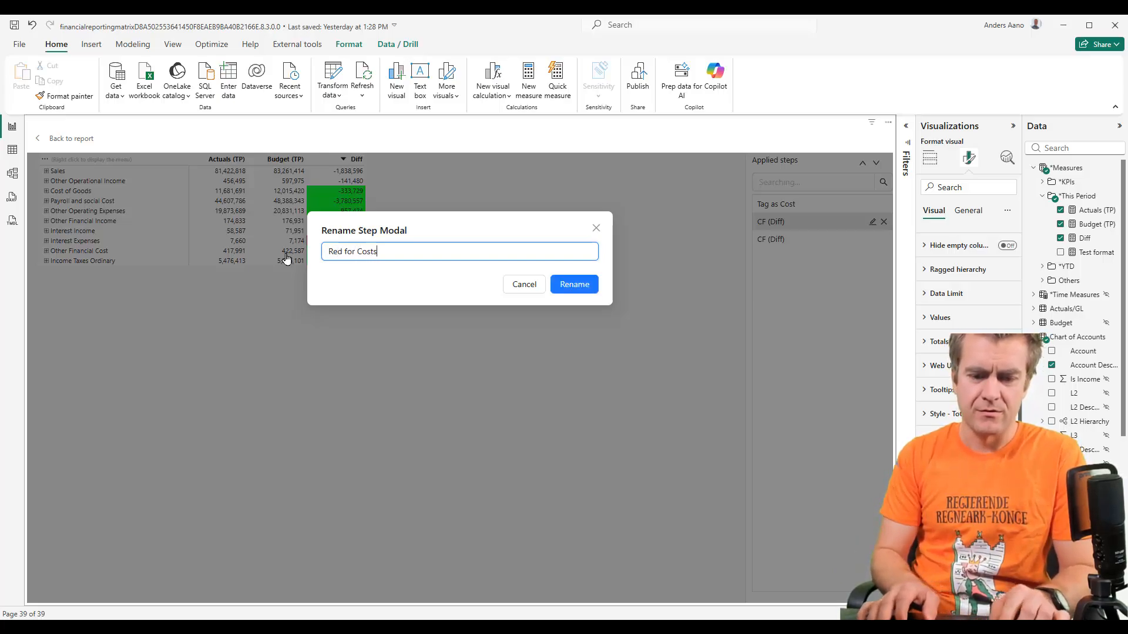
click(575, 284)
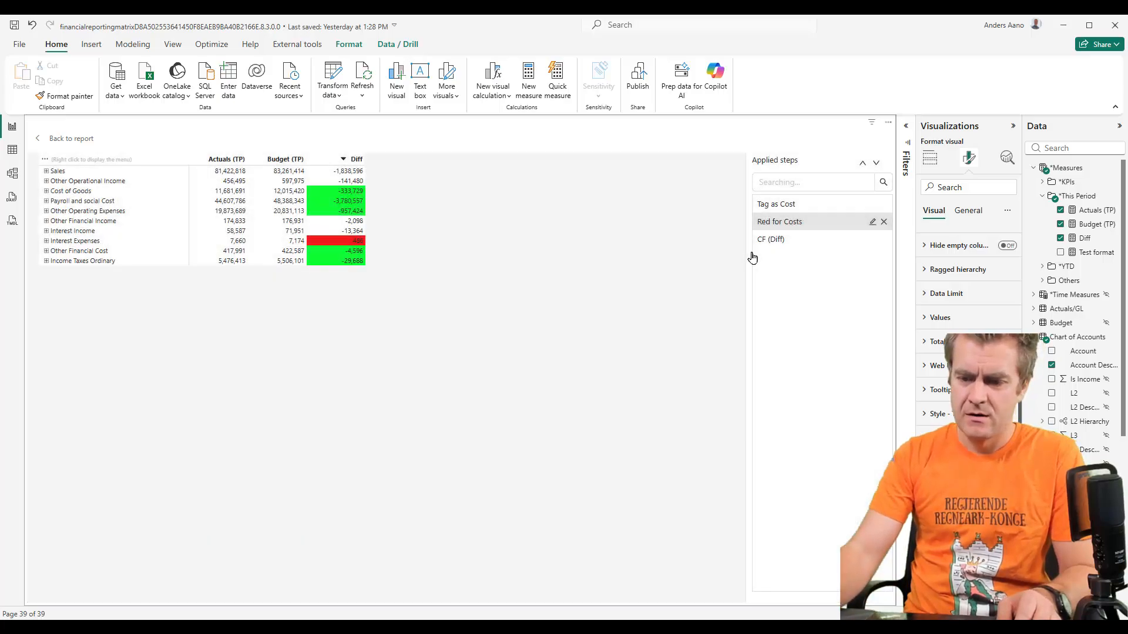
click(873, 241)
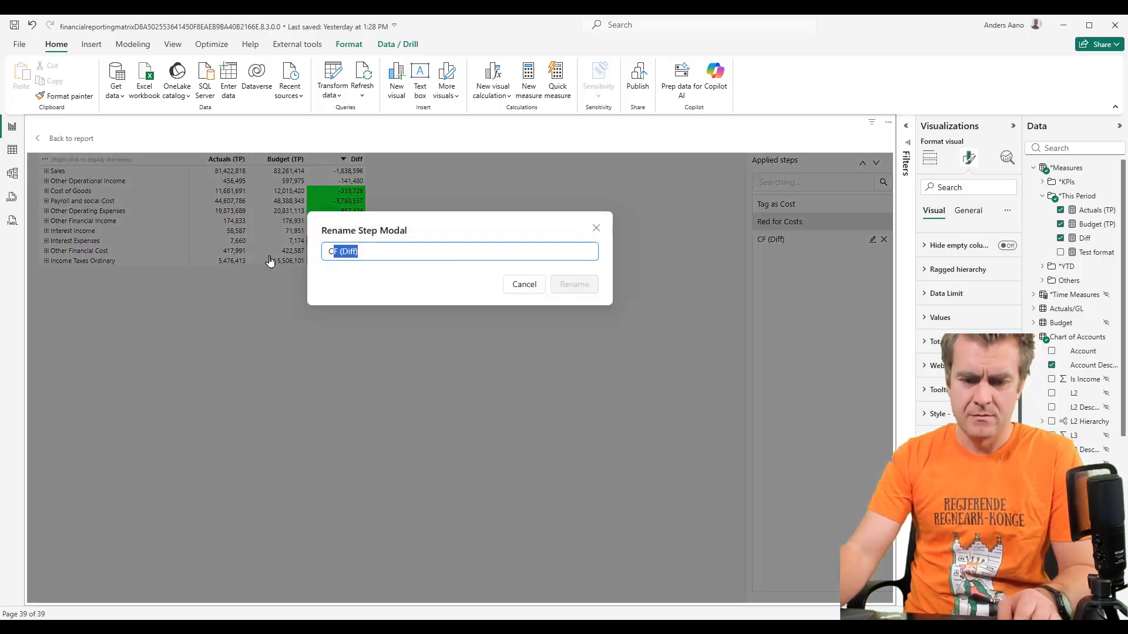
text(Green for Costs)
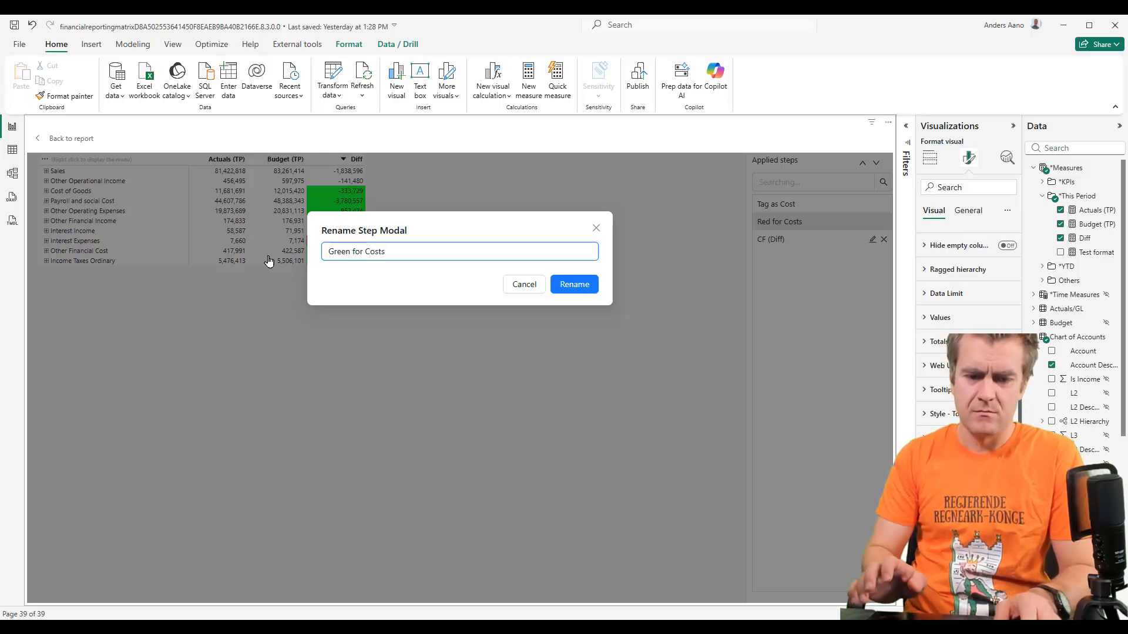
click(579, 284)
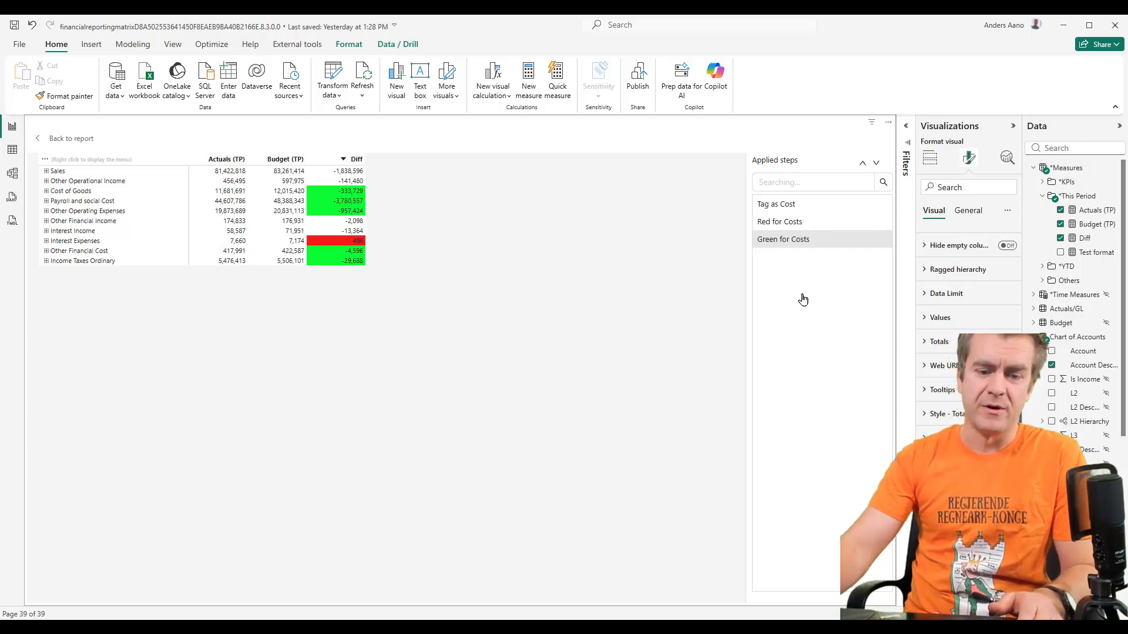
Insert an "Operational income" row after Other Operational Income, with that row as its formula
right_click(87, 187)
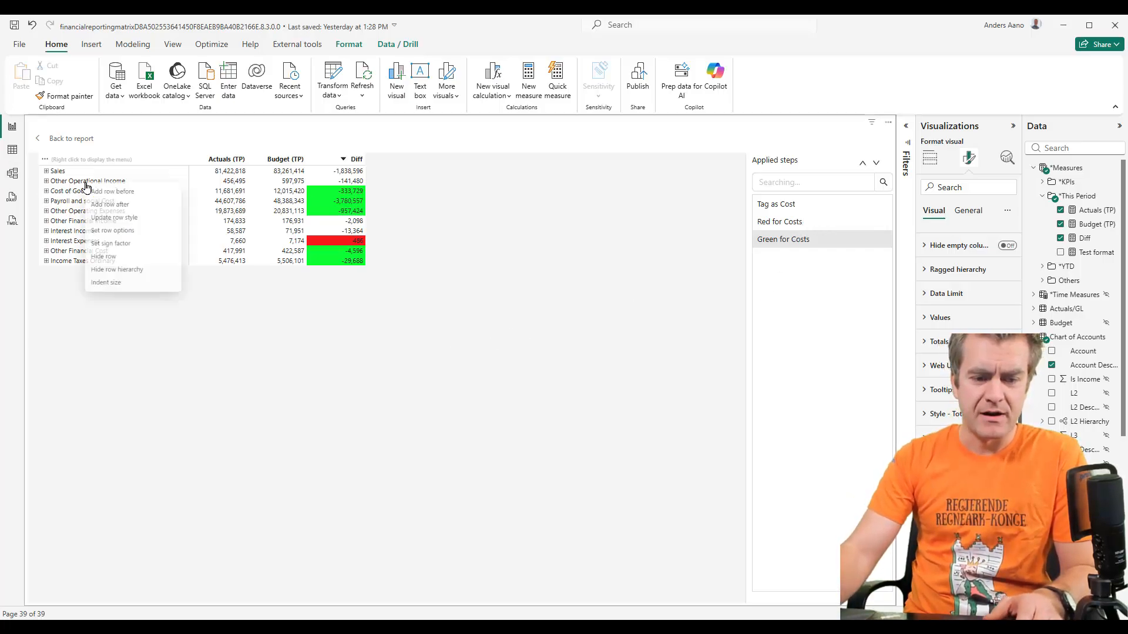
click(126, 210)
text(Operational income)
key(Tab)
click(219, 216)
key(Return)
Insert an "Operational expenses" row after Other Operating Expenses, taking its value from that row
right_click(194, 222)
click(230, 245)
text(Operational expens)
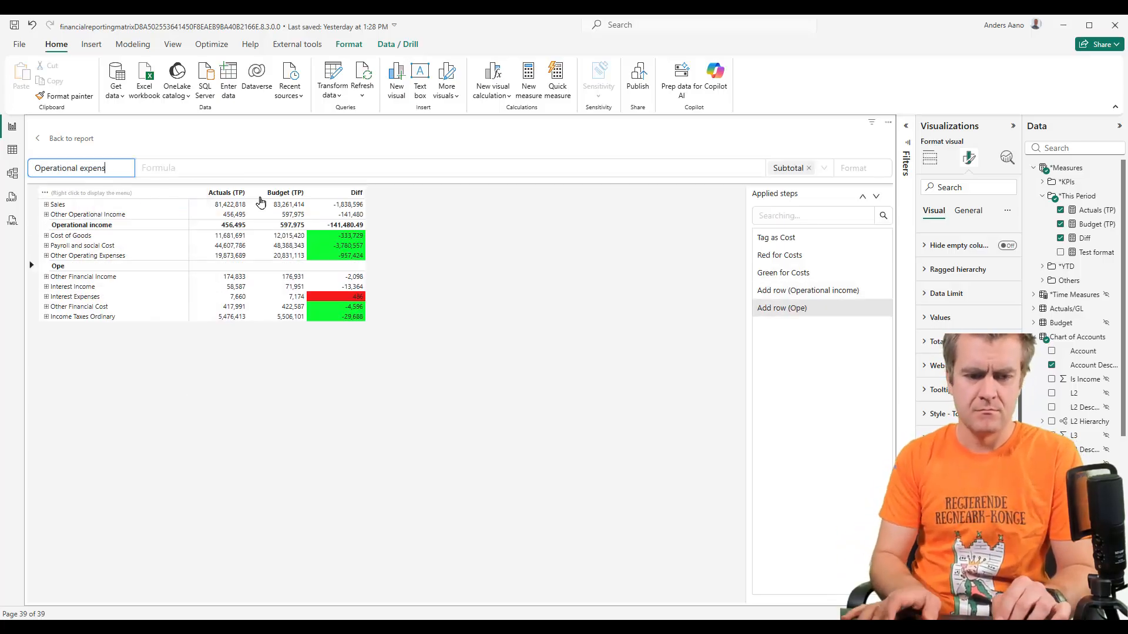
text(es)
Insert a "Gross profit" row after Operational expenses, calculated as Operational income minus Operational expenses
right_click(81, 267)
click(126, 291)
text(Gross profit)
Insert a "Gross Margin" row after Gross profit, dividing Gross profit by Operational income, with a row style and the format 0.00 %
right_click(71, 277)
click(116, 292)
text(Gross Margin)
key(Tab)
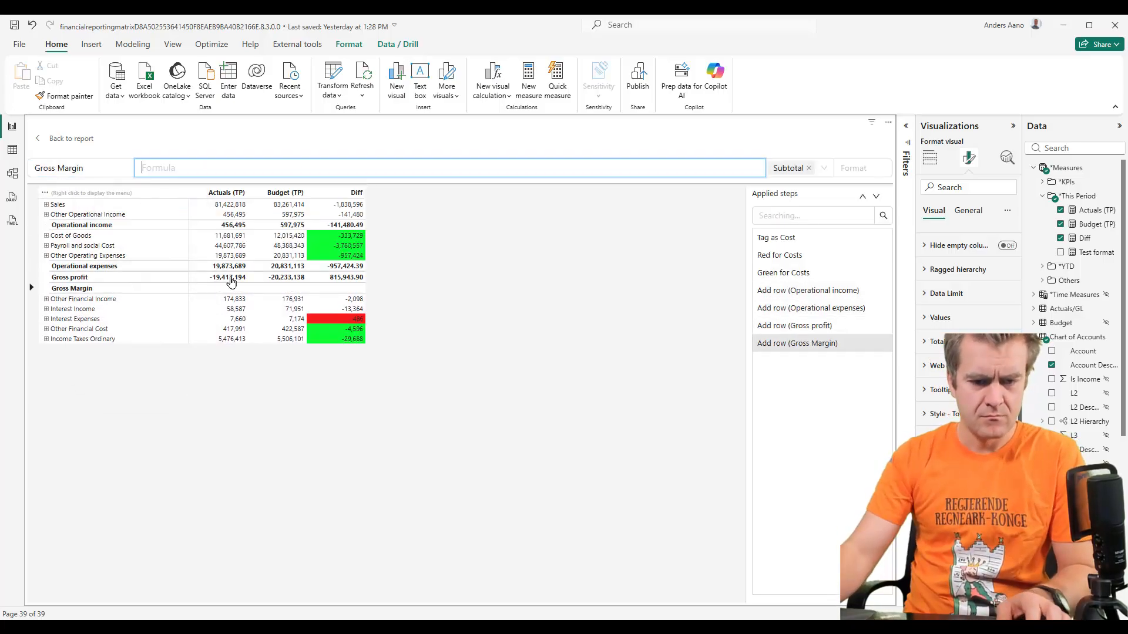
click(231, 280)
text(/)
click(228, 226)
click(815, 171)
click(789, 226)
text(0.00 %)
Extend the Operational income row's formula to Other Operational Income + Sales
click(100, 225)
click(231, 205)
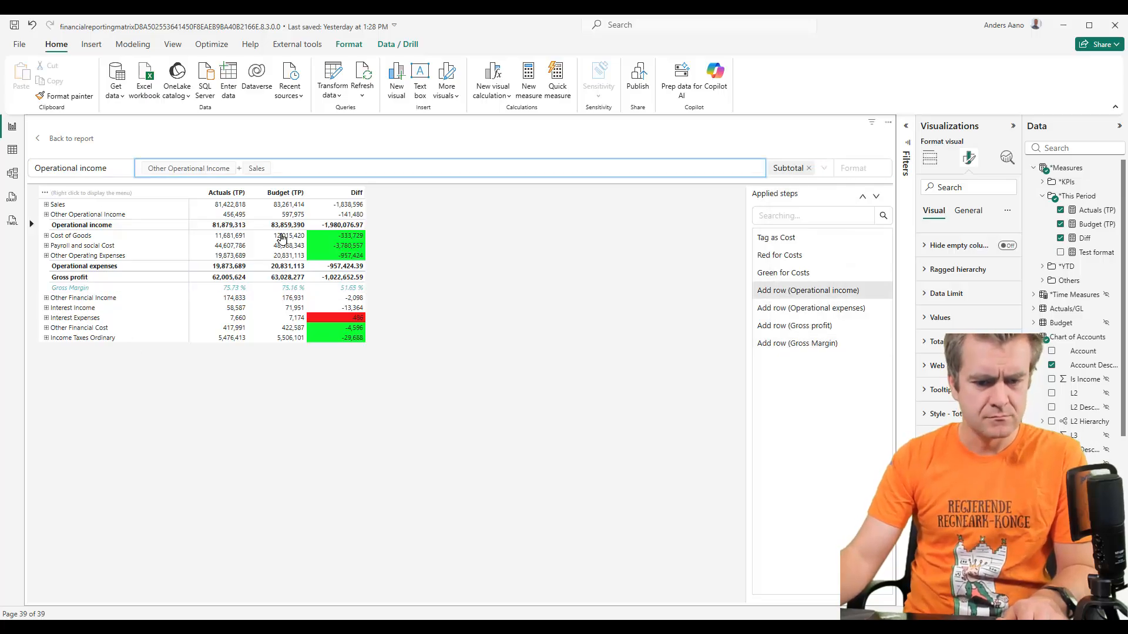
Hide the Other Financial Income row and the Budget (TP) column
click(77, 288)
right_click(72, 298)
click(111, 408)
right_click(287, 192)
click(330, 249)
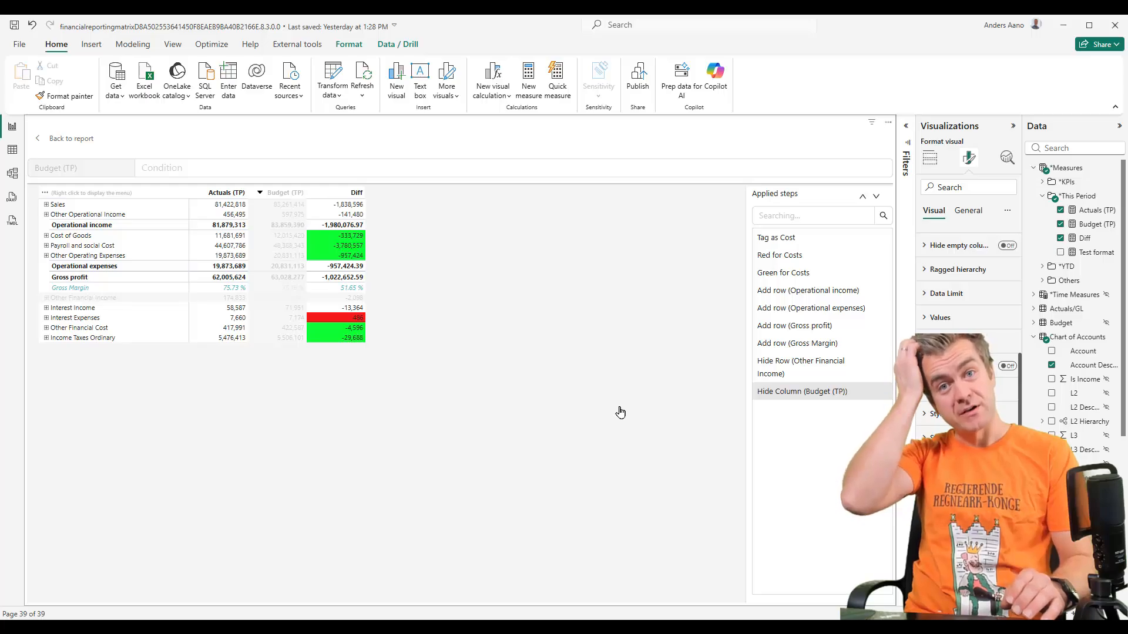
Filter the applied steps list by "Add", by "CF" and by "Red"
click(808, 212)
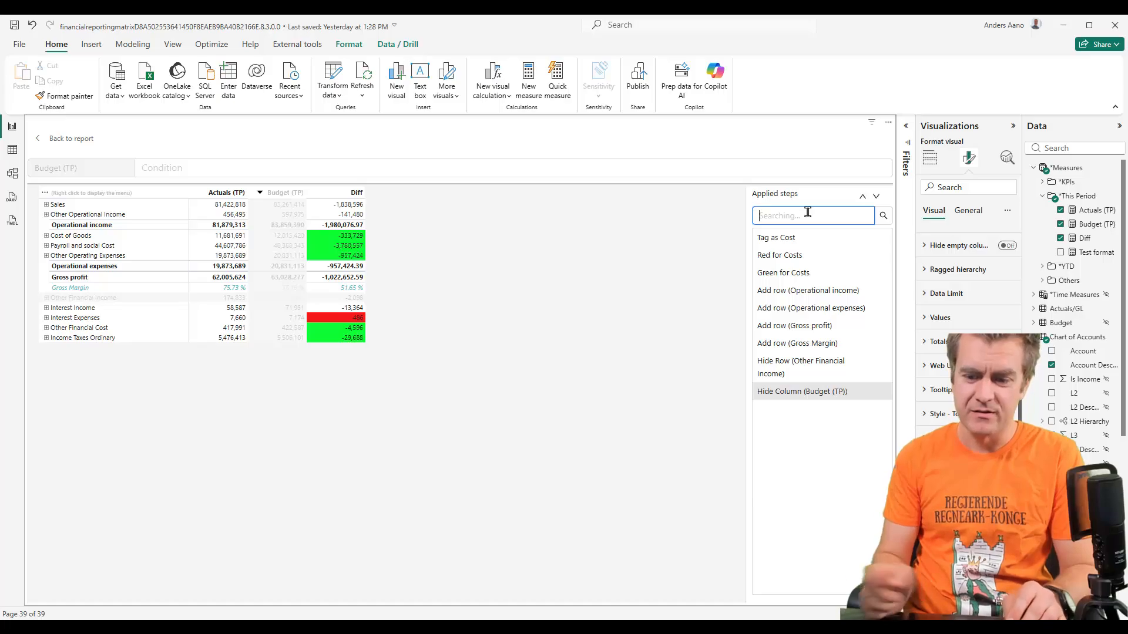
text(Add)
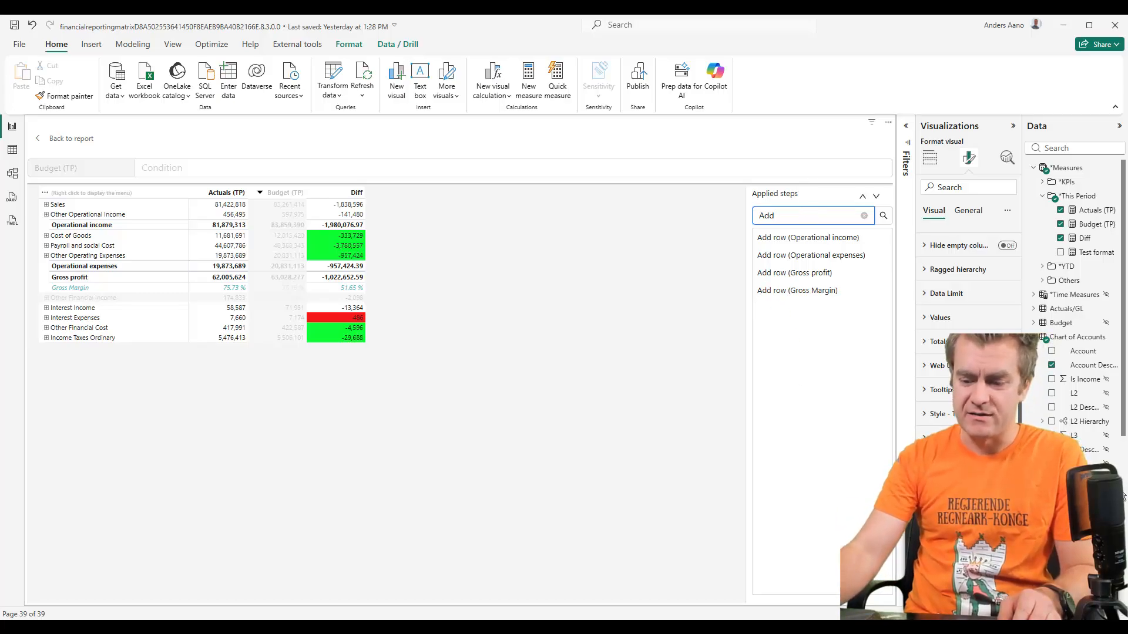
drag(756, 216, 974, 242)
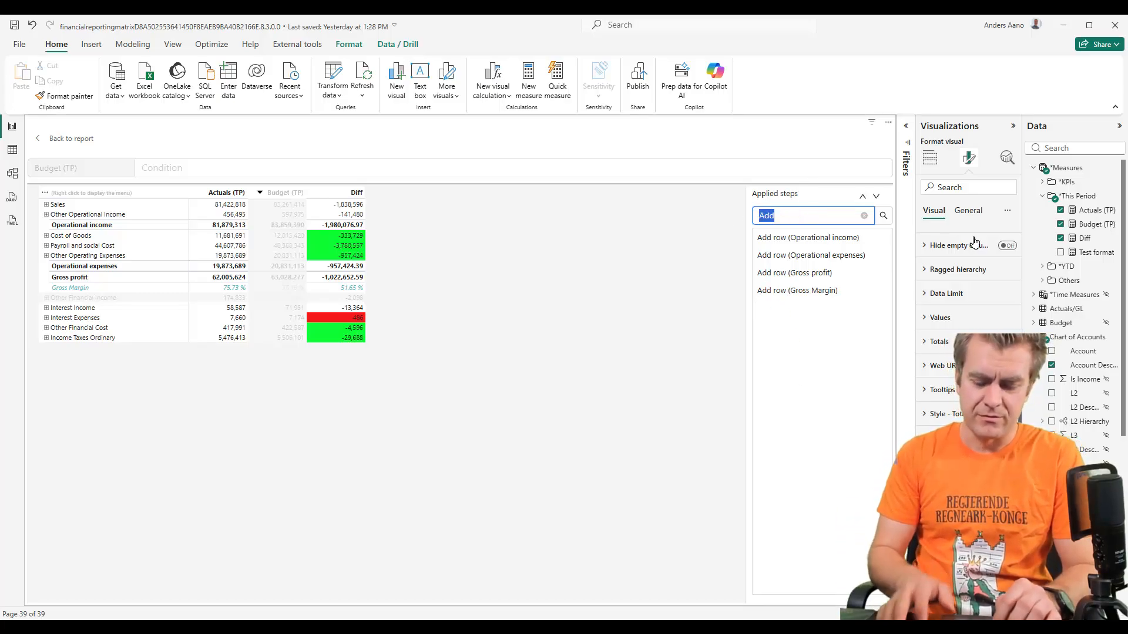
text(CF)
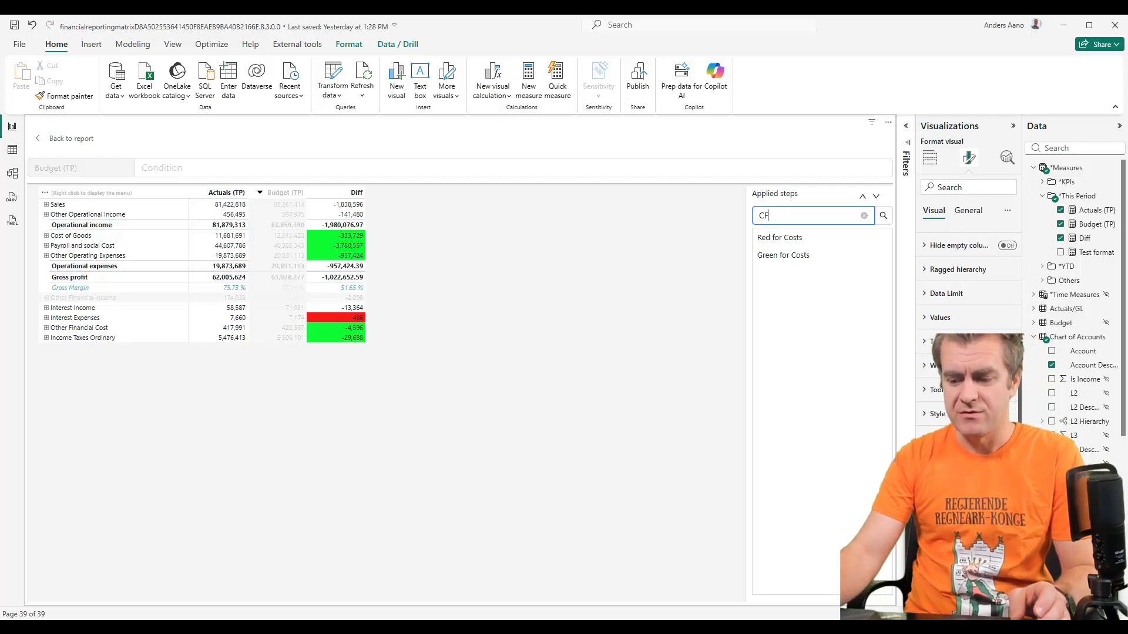
double_click(783, 215)
text(R)
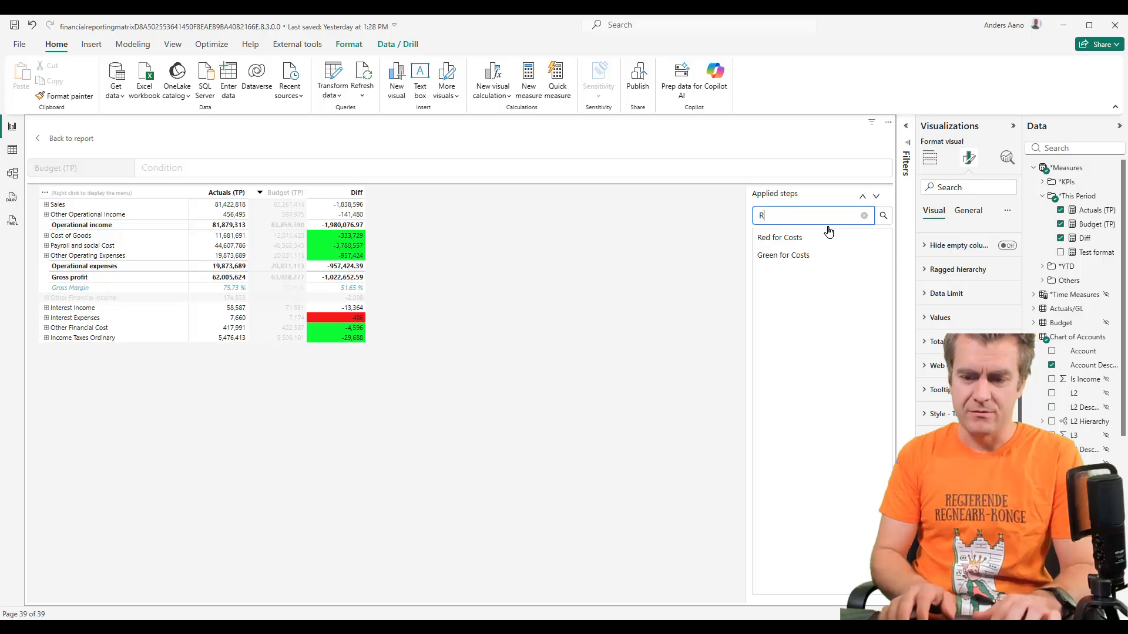
text(ed)
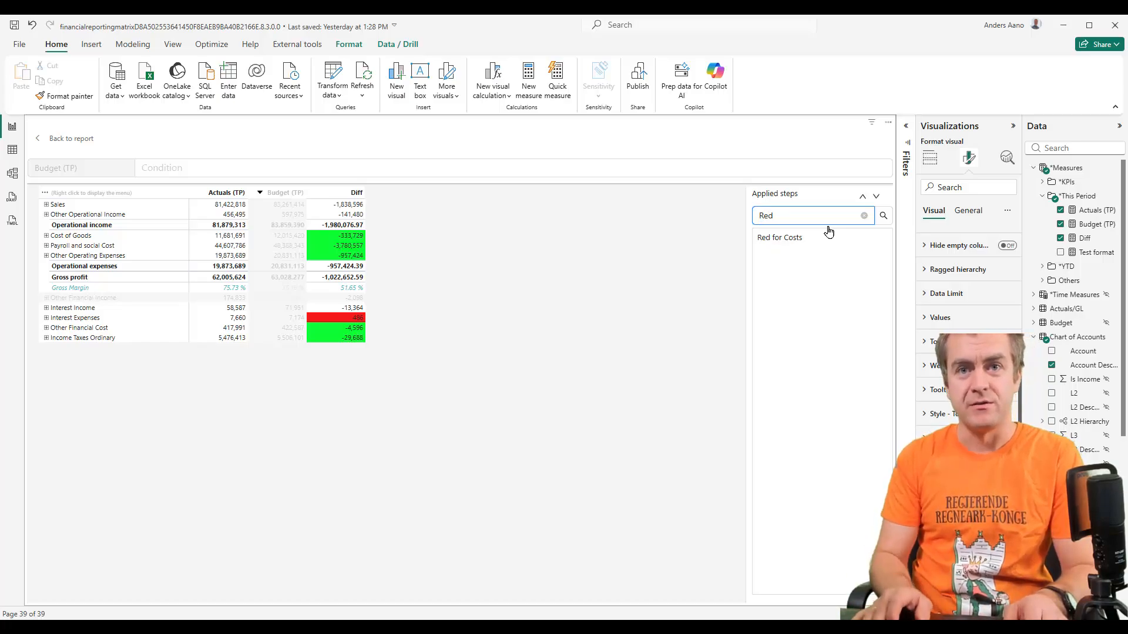
Filter the applied steps list by "Hide", and clear the search to list all steps again
key(BackSpace)
key(BackSpace)
key(BackSpace)
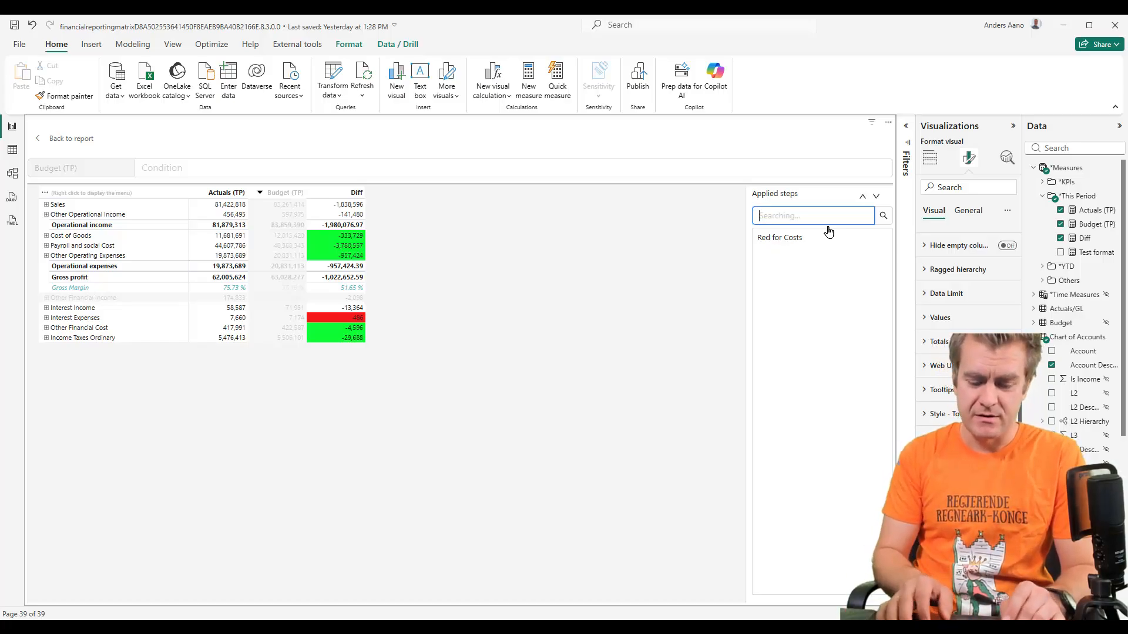
text(Hide)
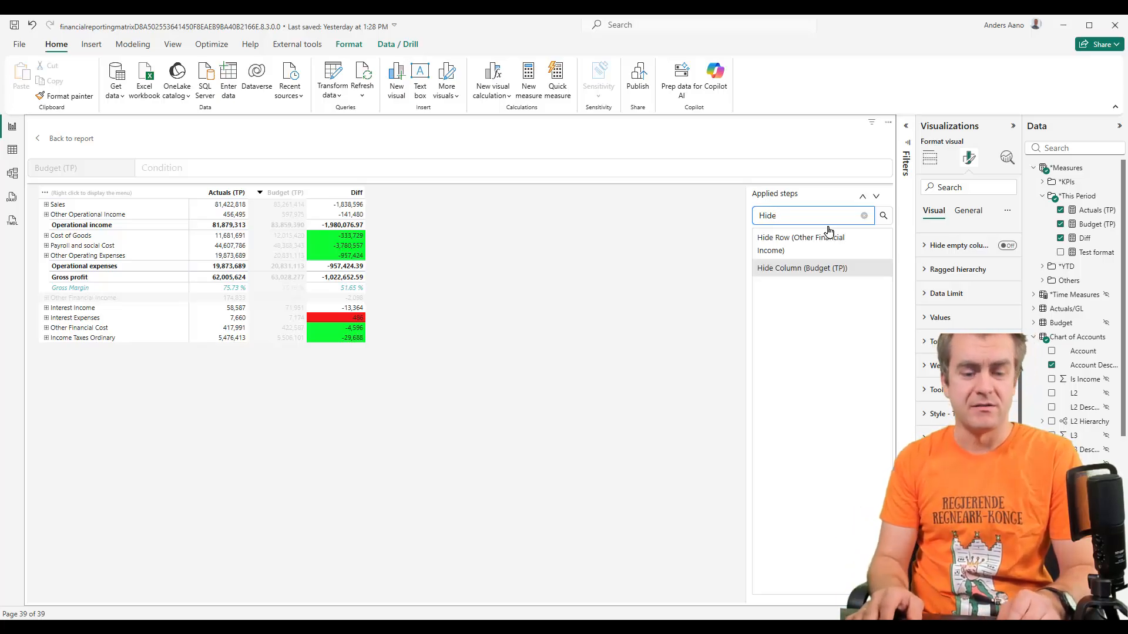
key(BackSpace)
key(BackSpace)
key(BackSpace)
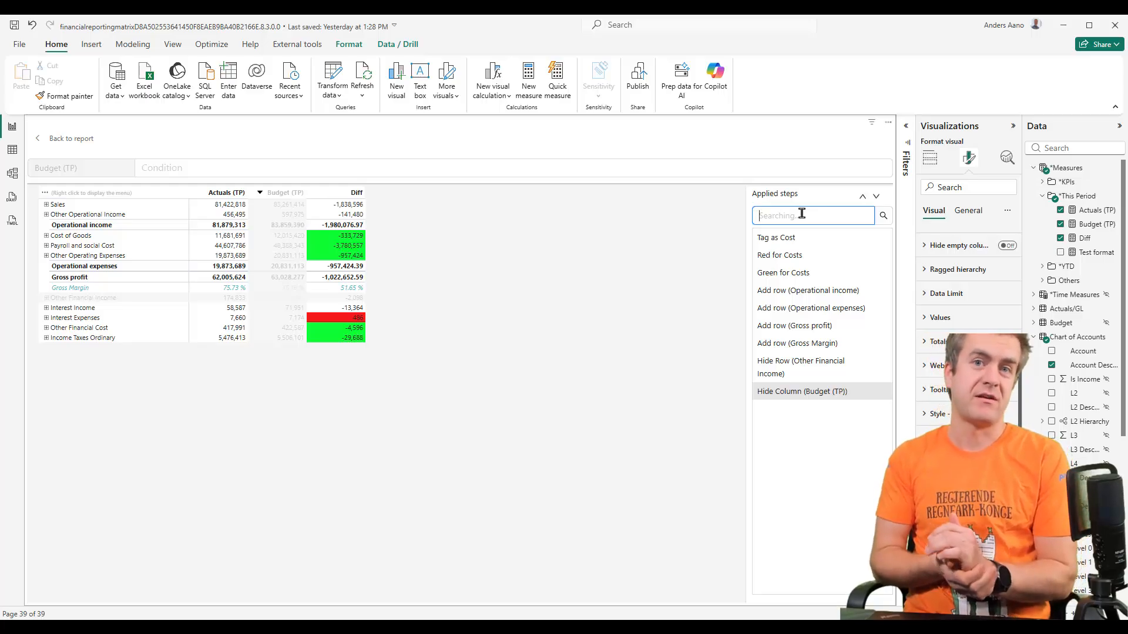
text(hide)
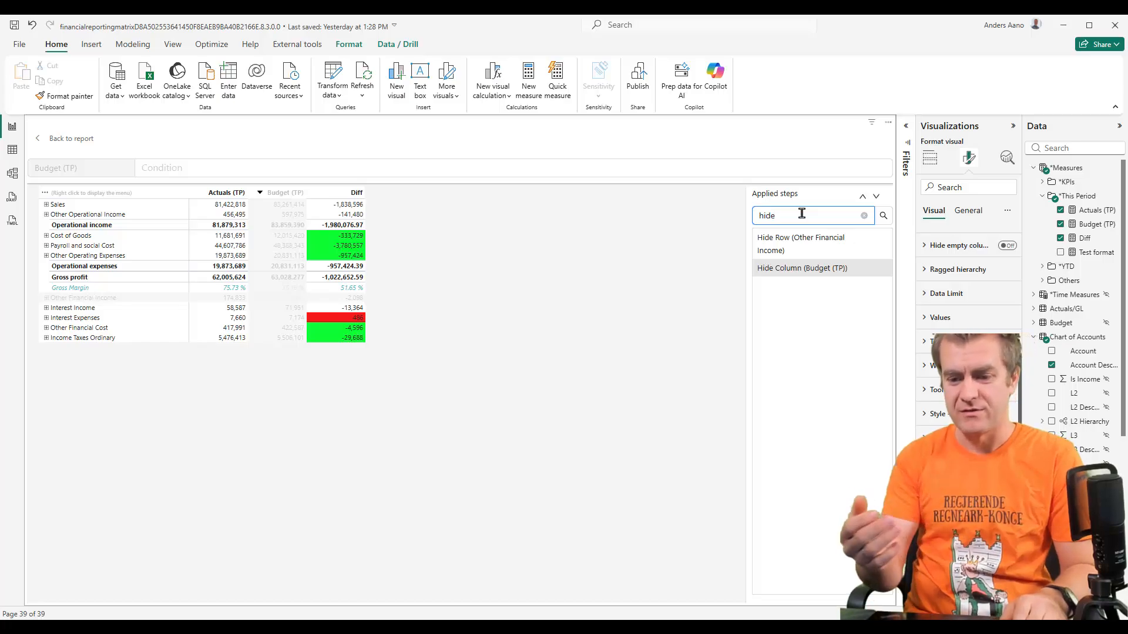
click(865, 217)
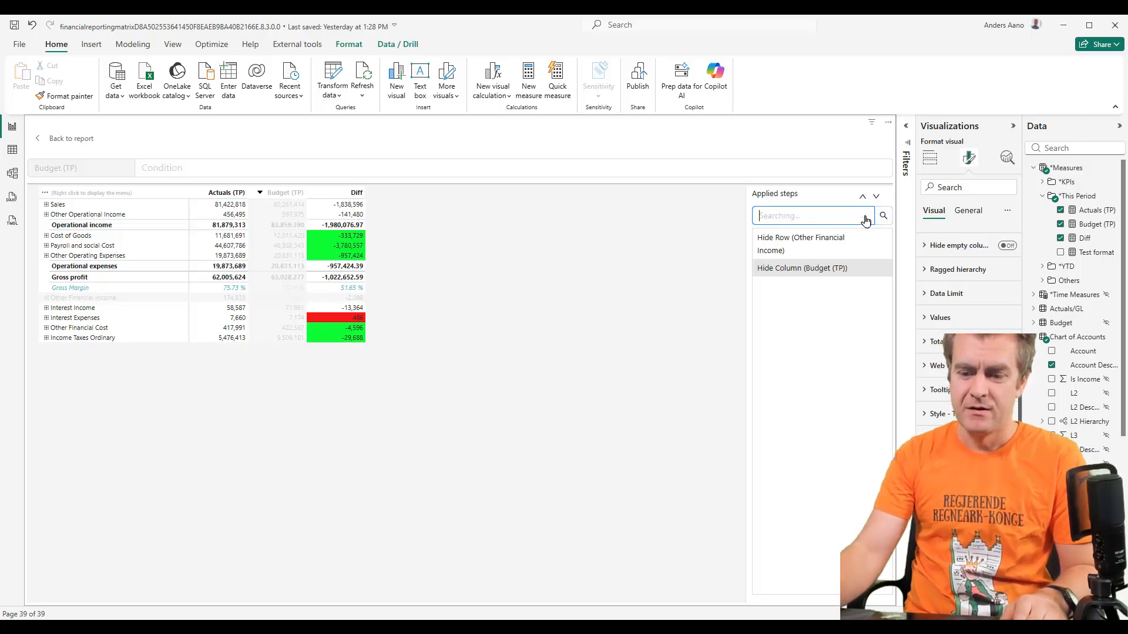
click(867, 216)
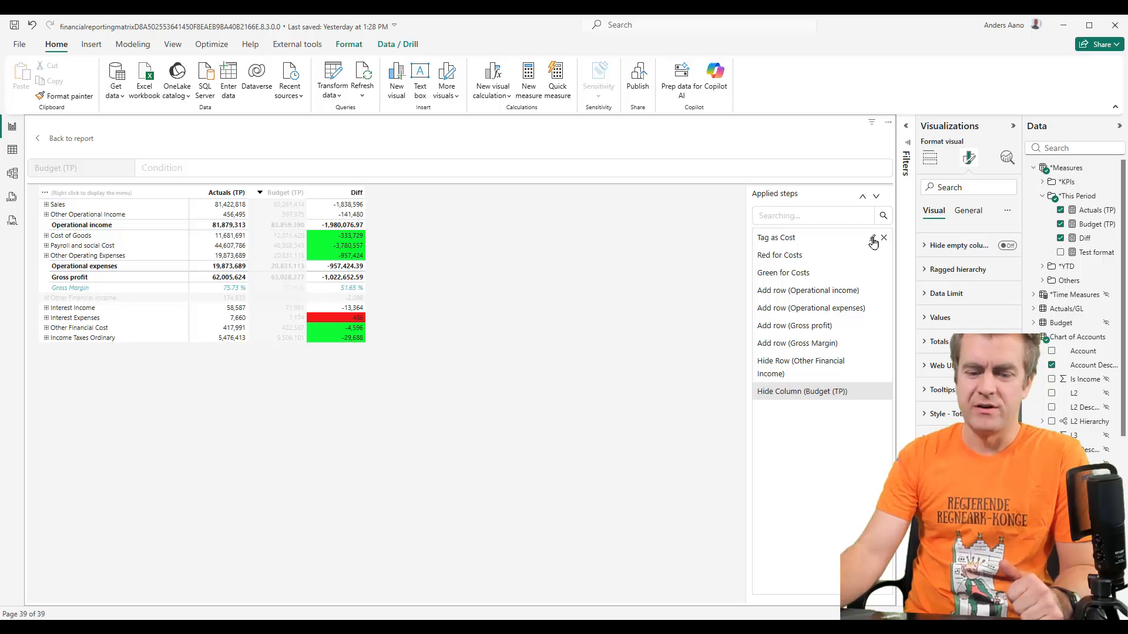
Apply the Custom1 row style to the Cost of Goods, Payroll and social Cost and Other Operating Expenses rows together
ctrl+click(71, 237)
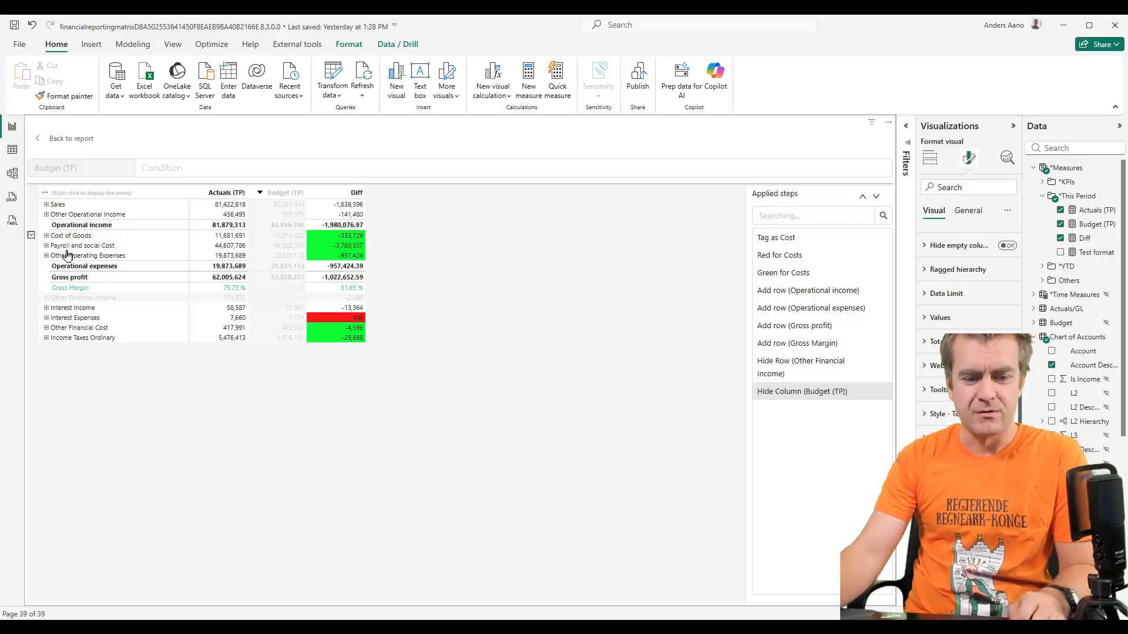
ctrl+click(68, 254)
ctrl+click(75, 245)
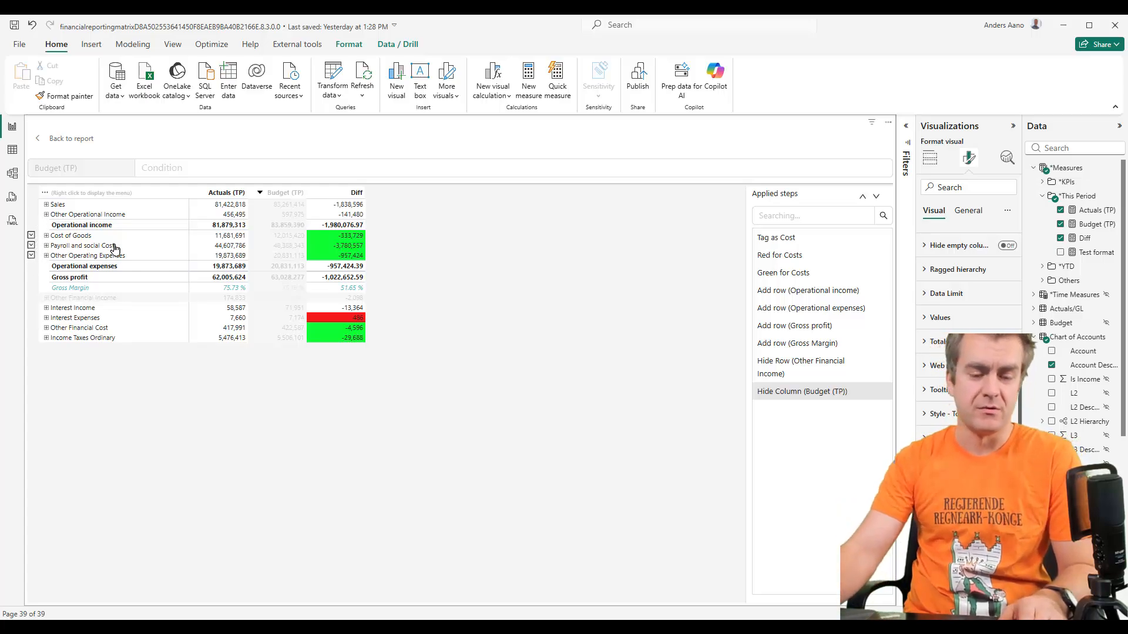
right_click(64, 241)
click(76, 251)
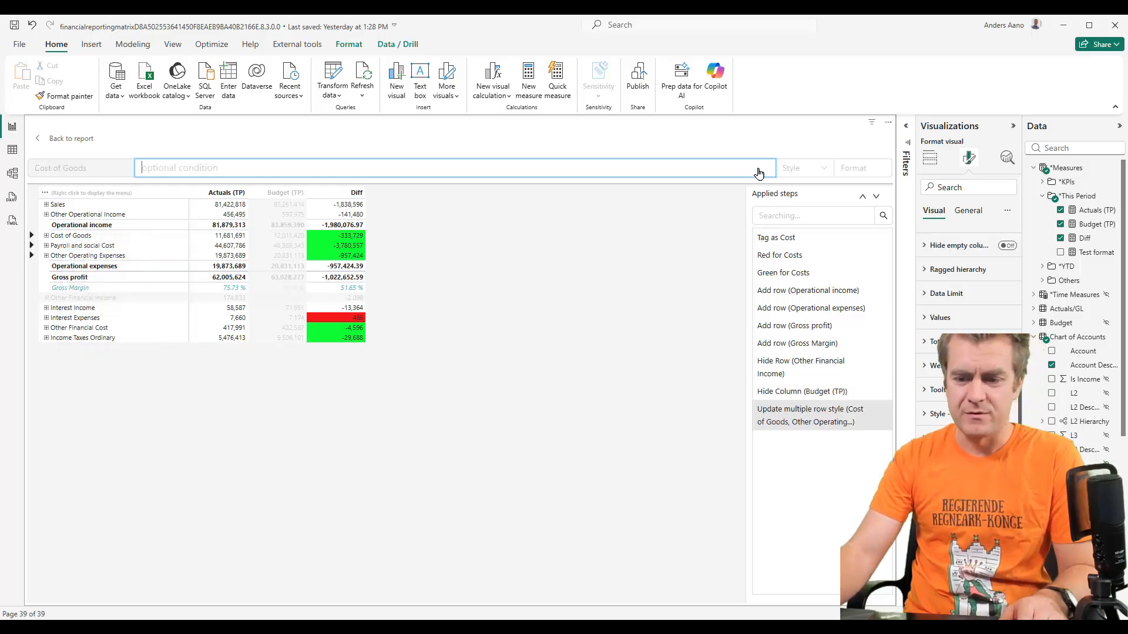
click(802, 169)
click(793, 248)
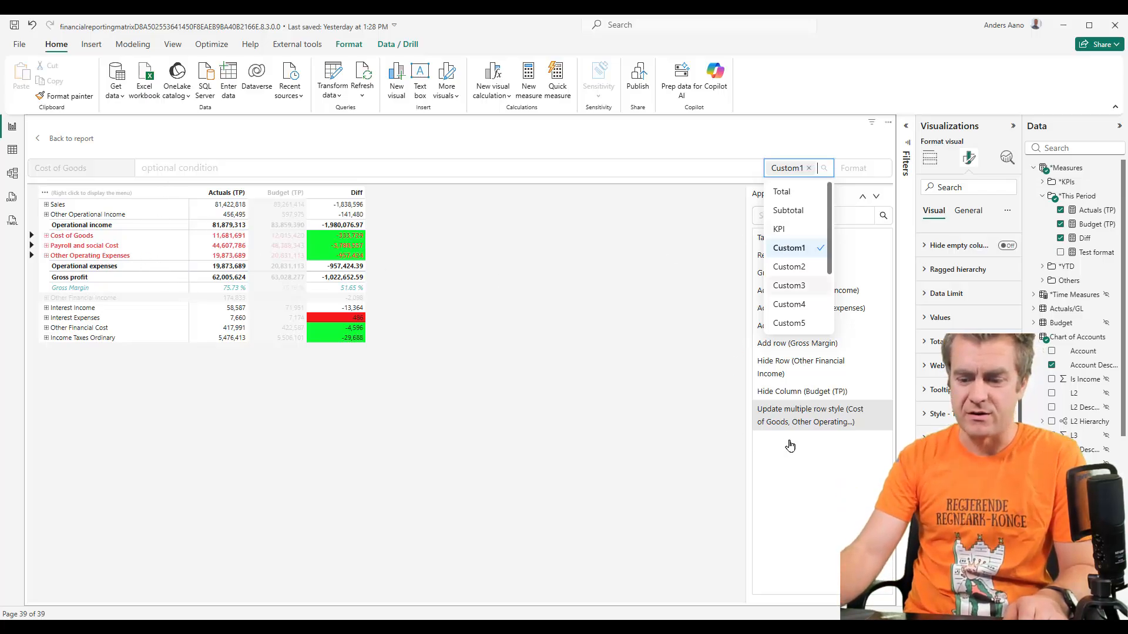
mouse_move(808, 421)
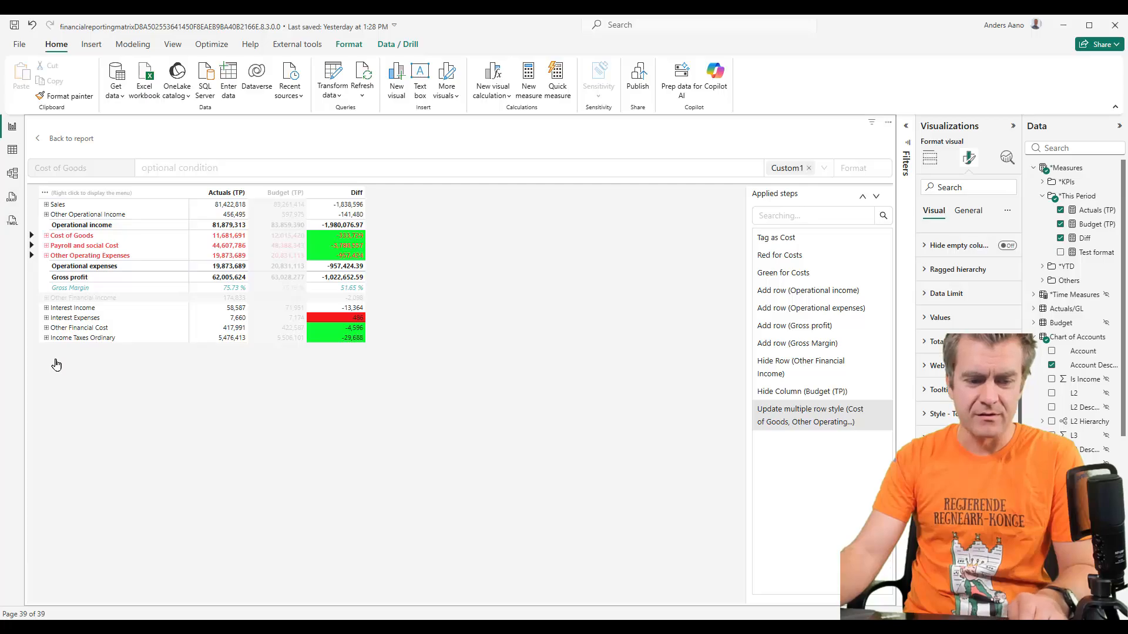
Try inverting the sign factor of the Interest Expenses, Other Financial Cost and Income Taxes Ordinary rows, and switch the inversion back off
right_click(81, 319)
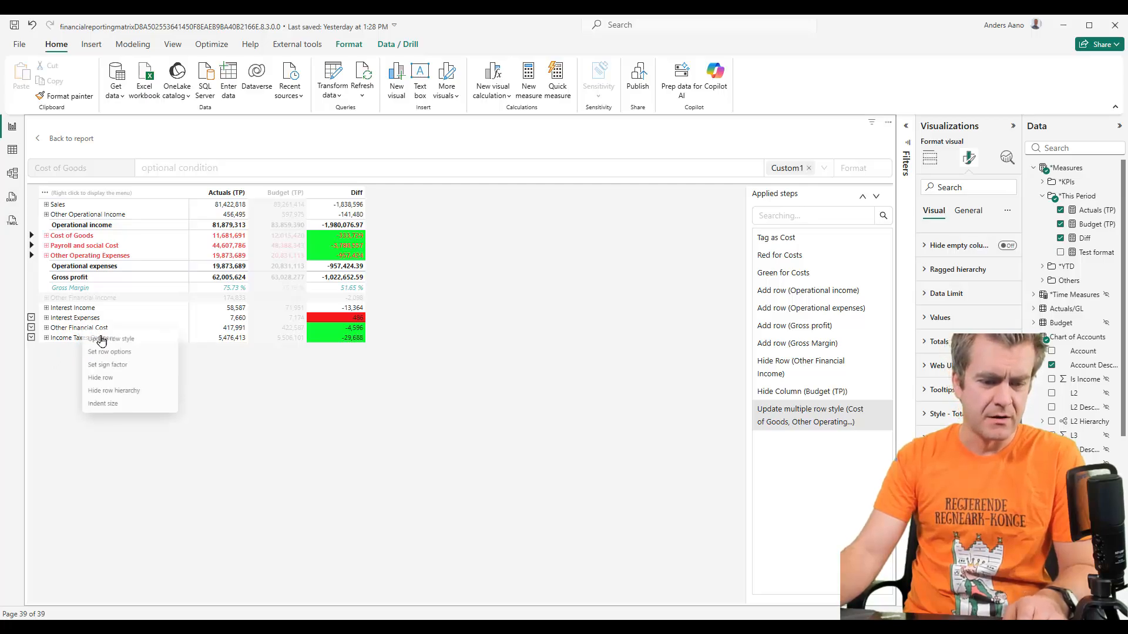
click(156, 372)
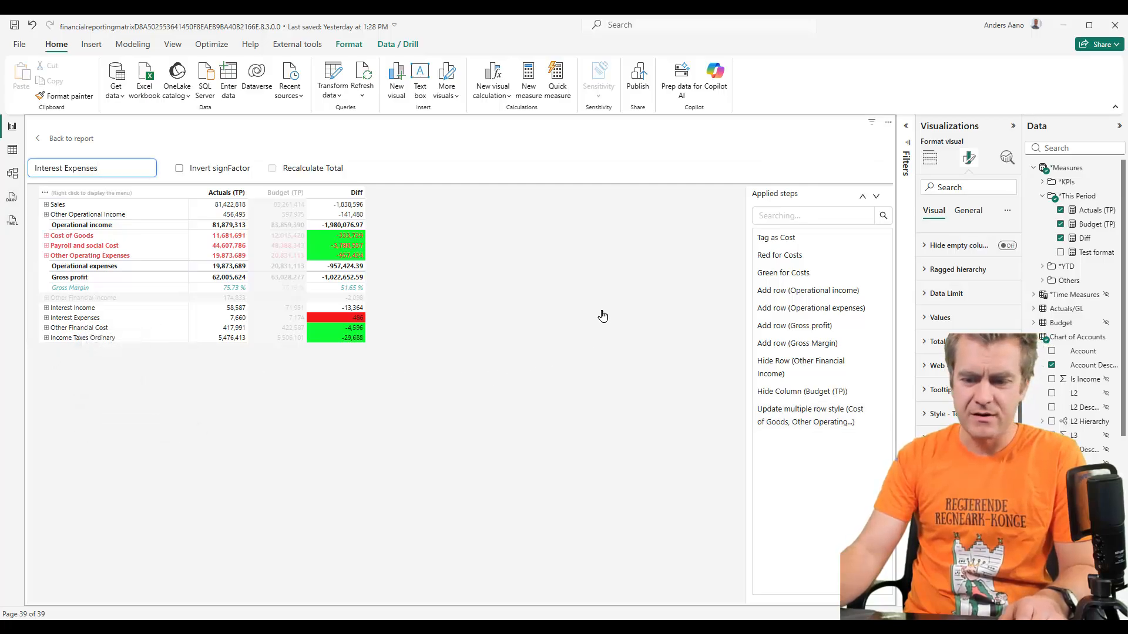
click(179, 168)
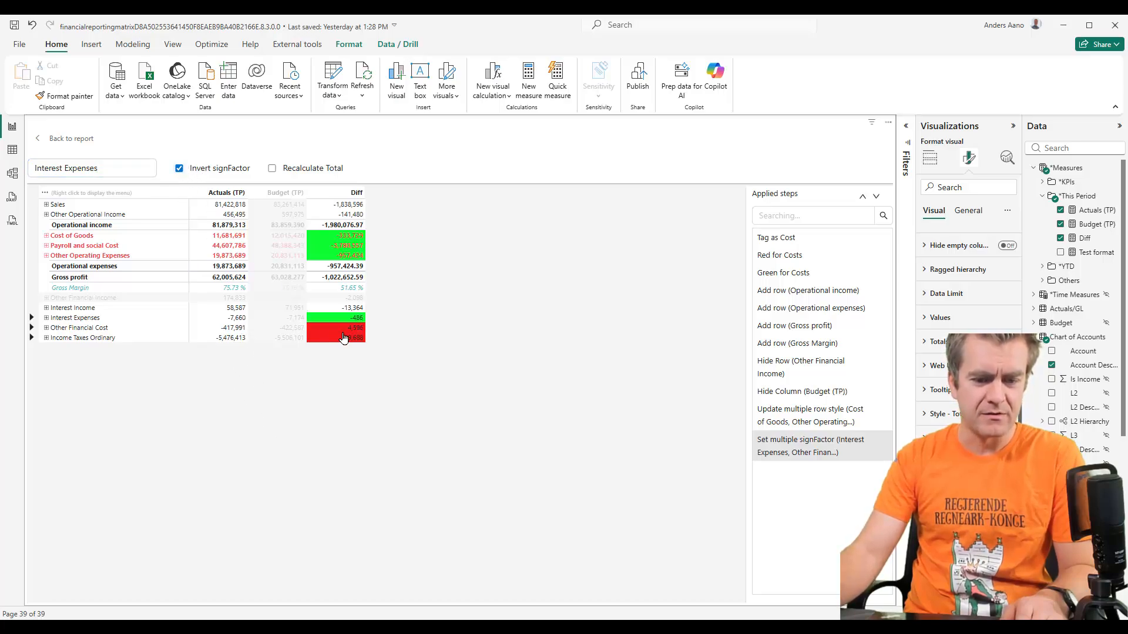
click(179, 169)
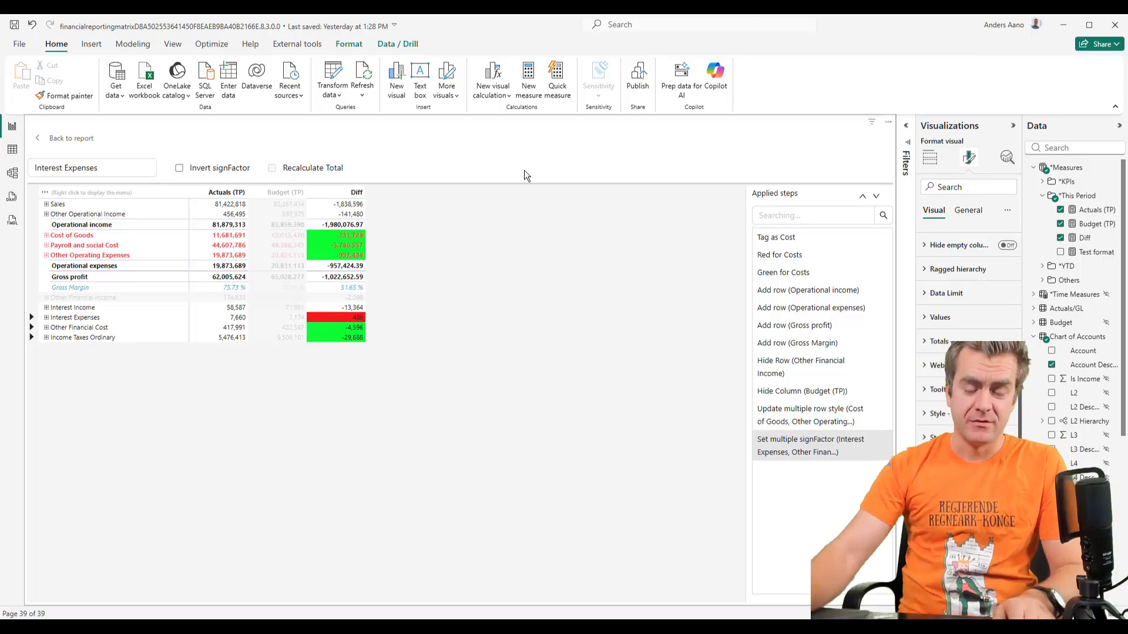
Delete the applied steps for the multiple-row sign factor and the multiple-row style
right_click(231, 197)
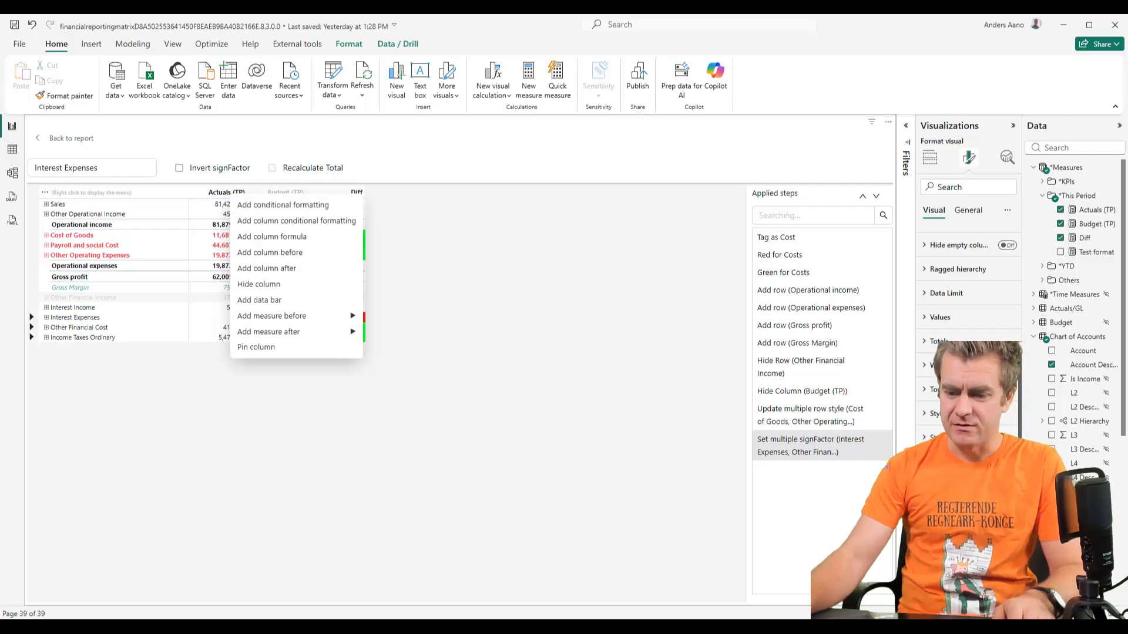
click(890, 441)
click(884, 446)
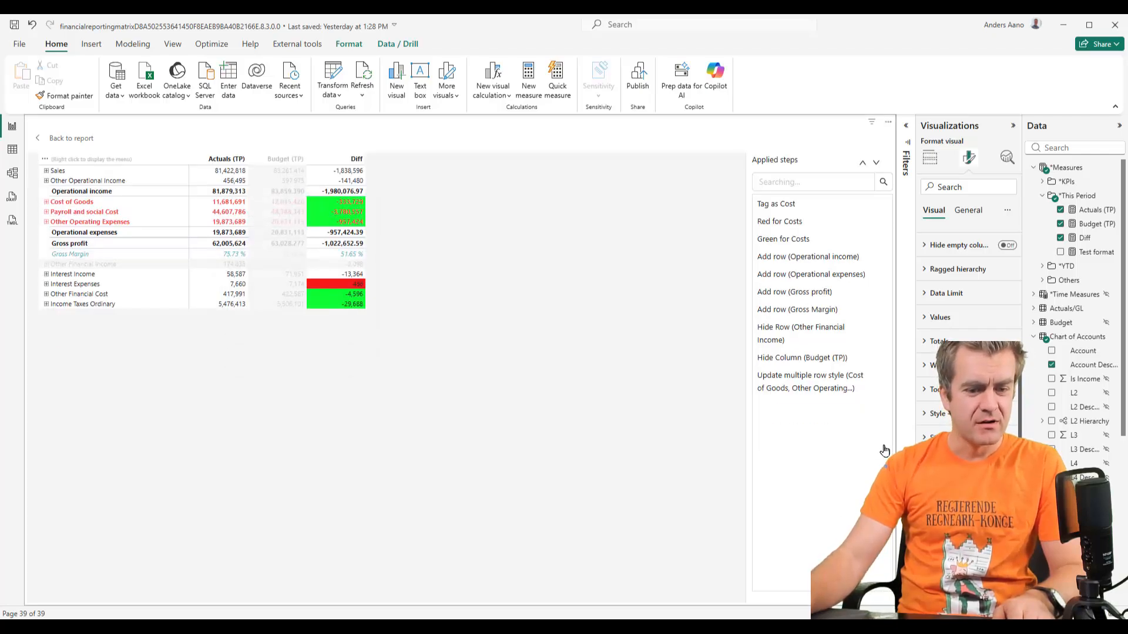
click(883, 383)
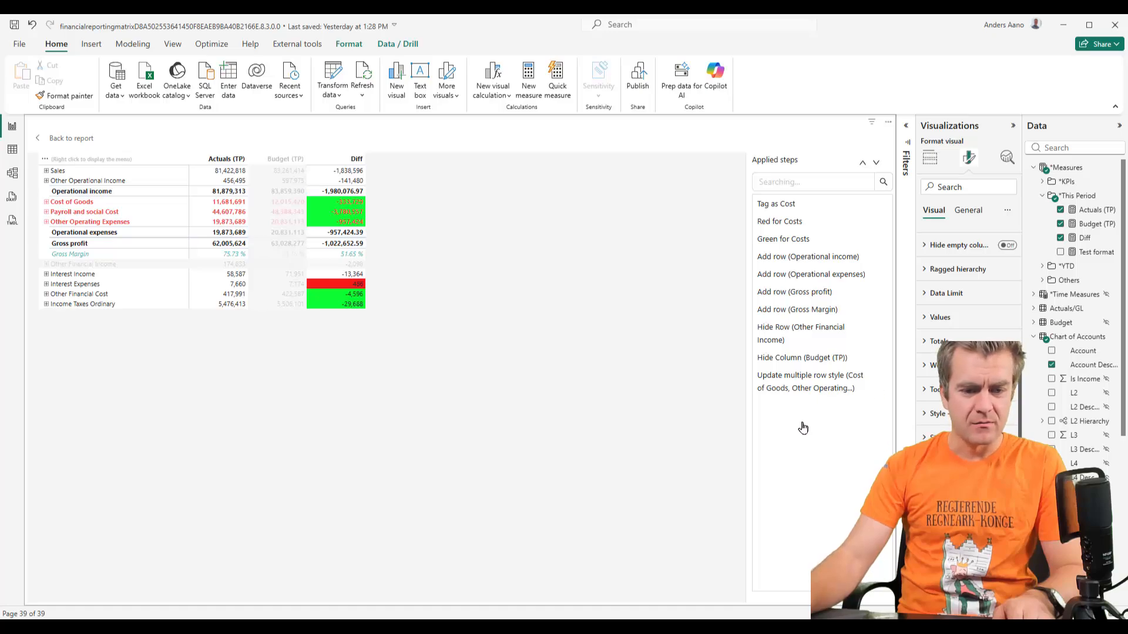
Add conditional formatting to the Actuals (TP) column as a Color scale, comparing the color schemes and choosing Diverging
right_click(210, 158)
click(303, 170)
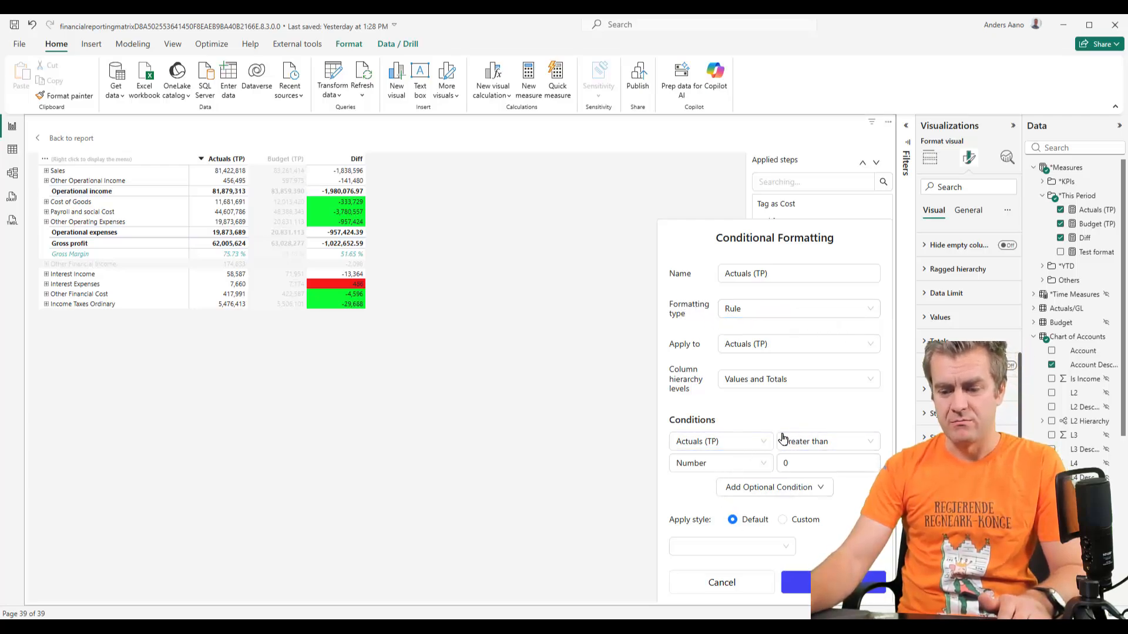
click(787, 313)
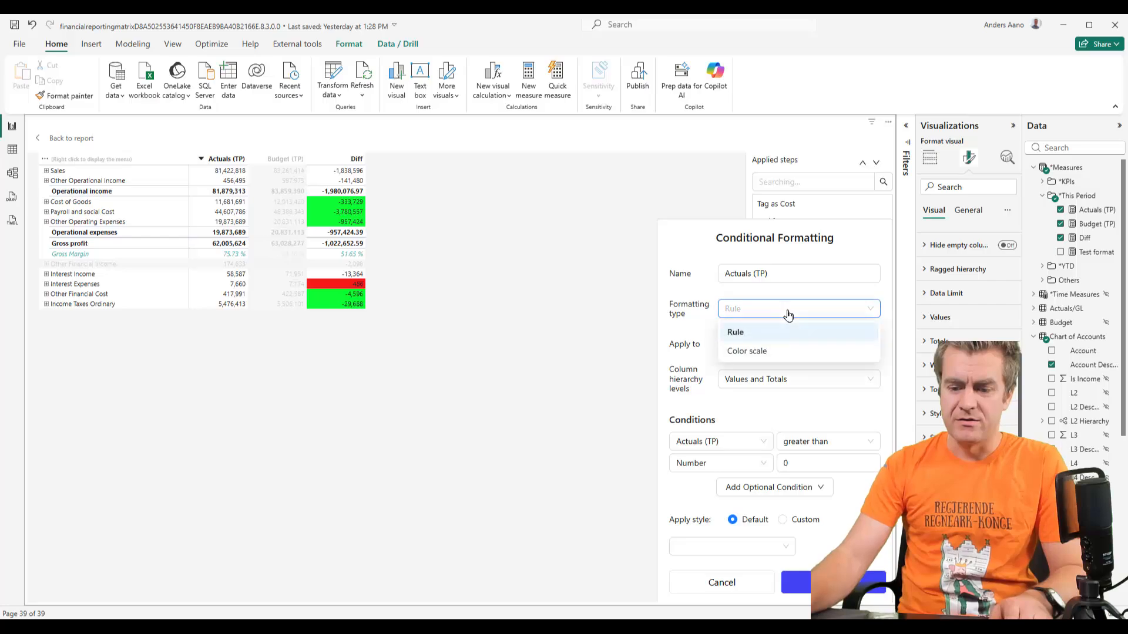
click(771, 351)
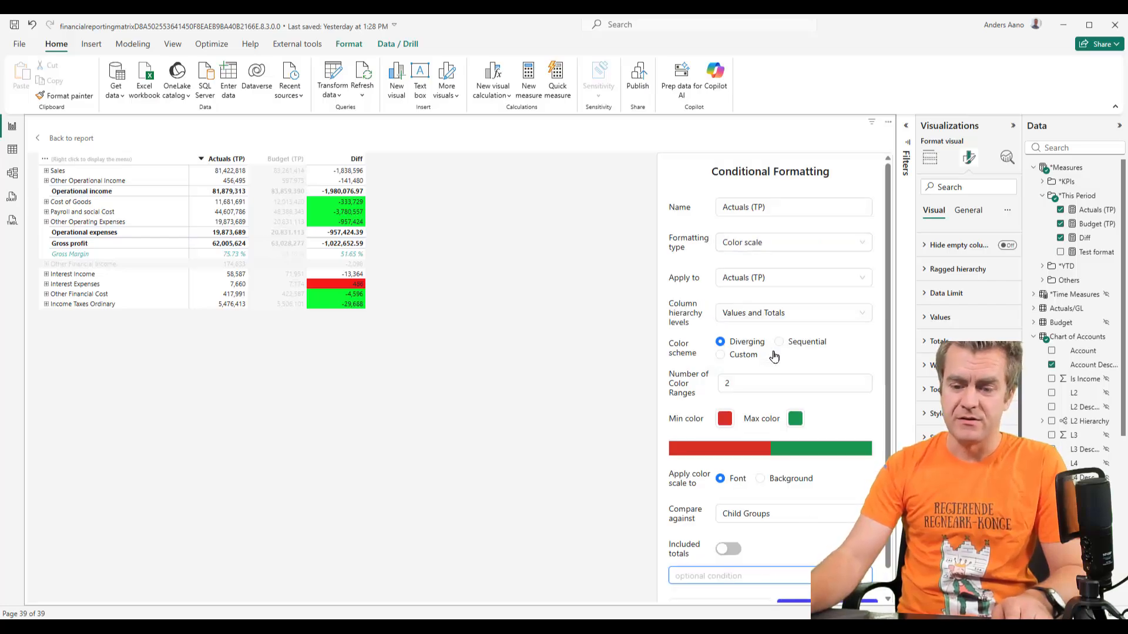
click(730, 346)
click(814, 347)
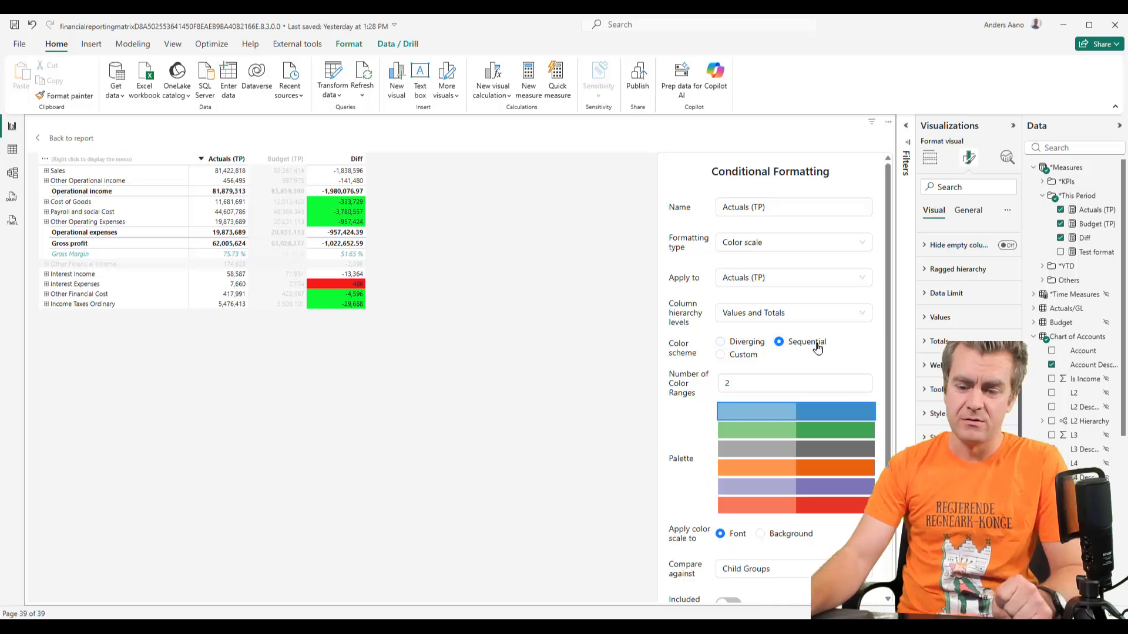
click(730, 357)
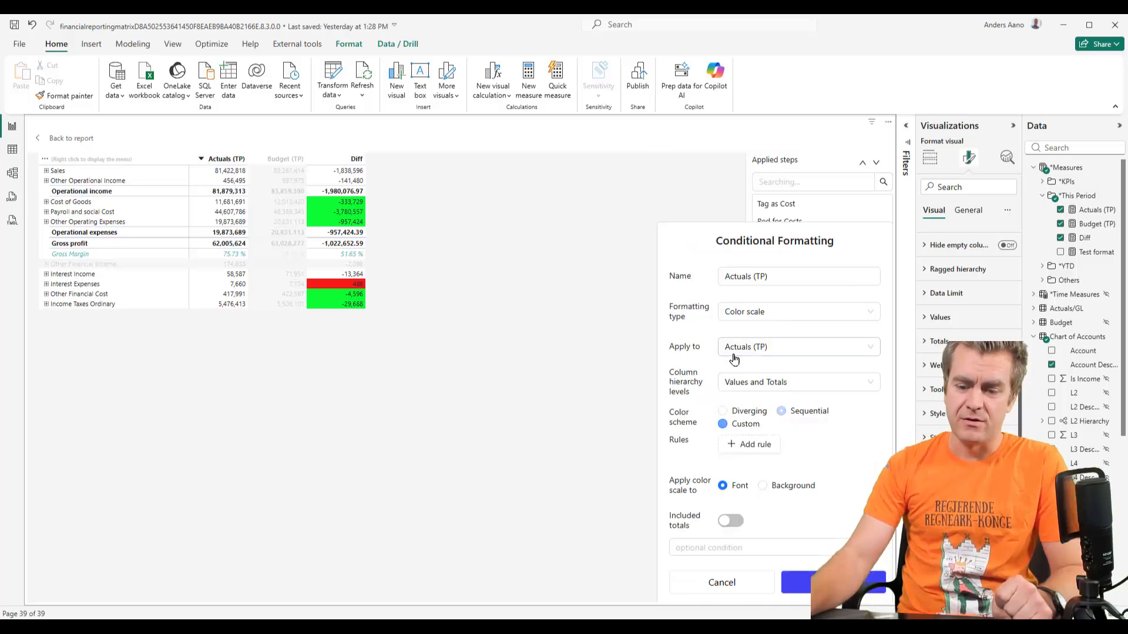
click(741, 411)
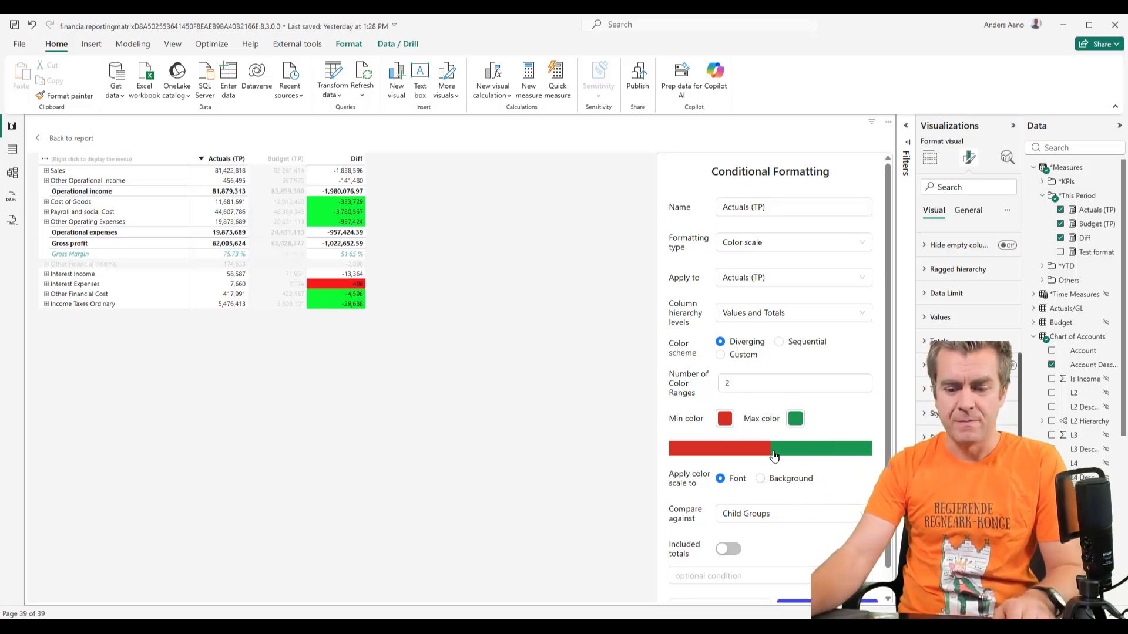
Set the diverging color scale for Actuals (TP) to 10 color ranges and apply it to the cell background
click(743, 383)
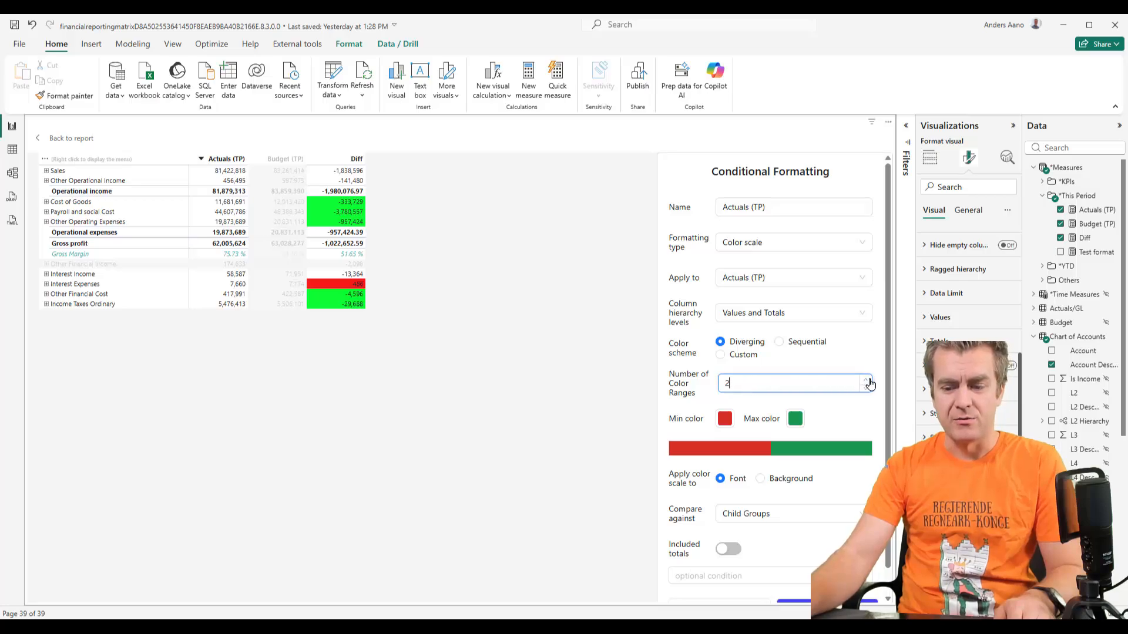
key(BackSpace)
text(10)
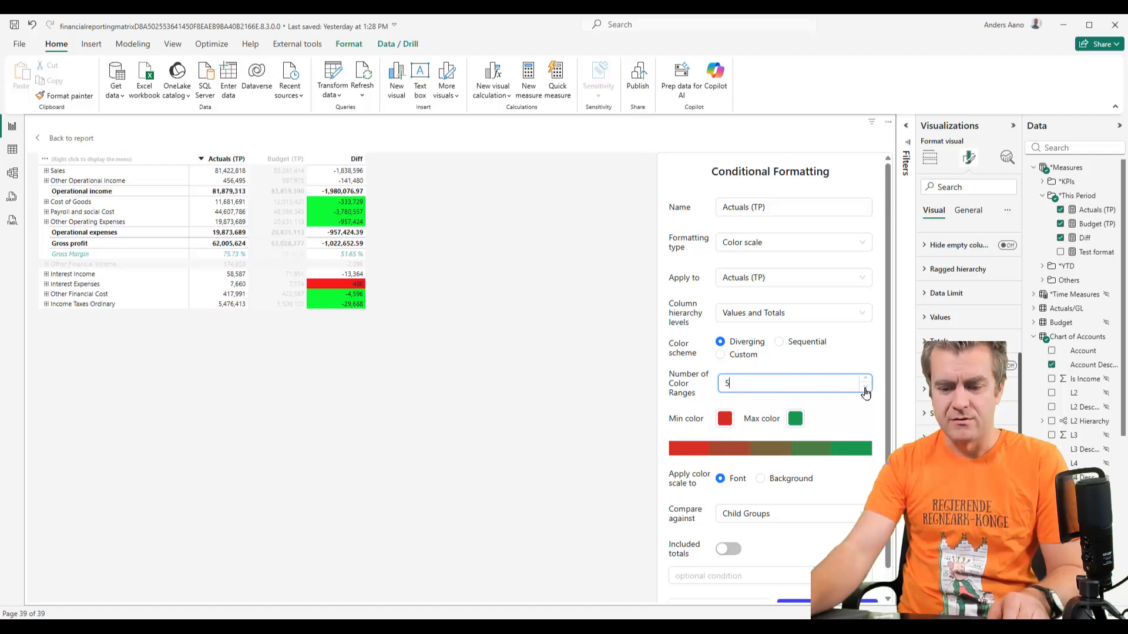
key(BackSpace)
text(10)
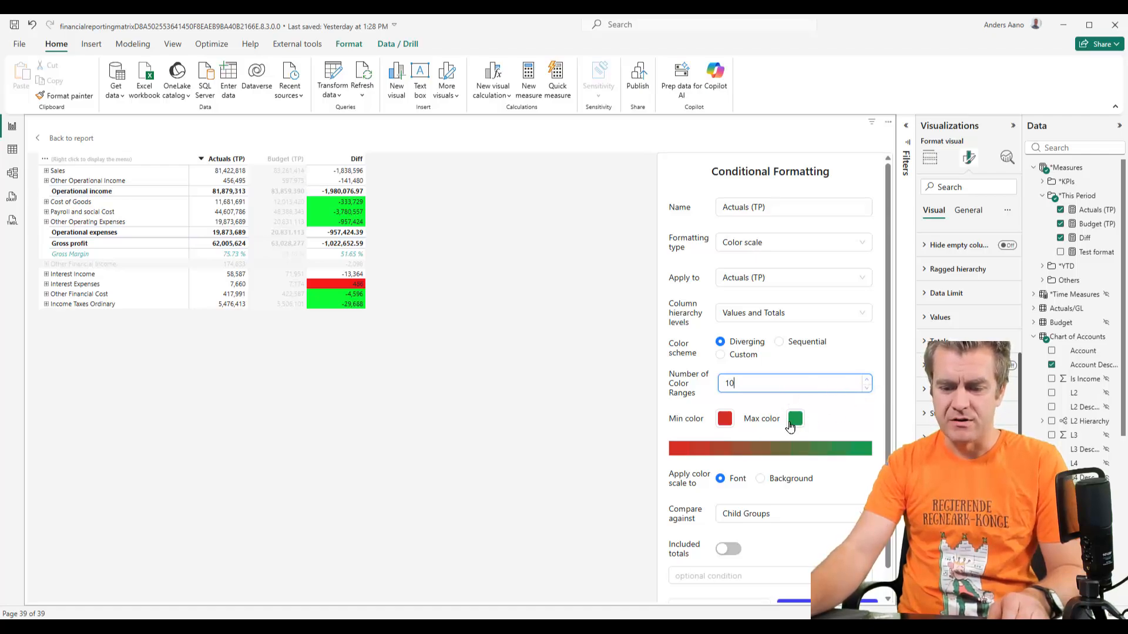
click(763, 479)
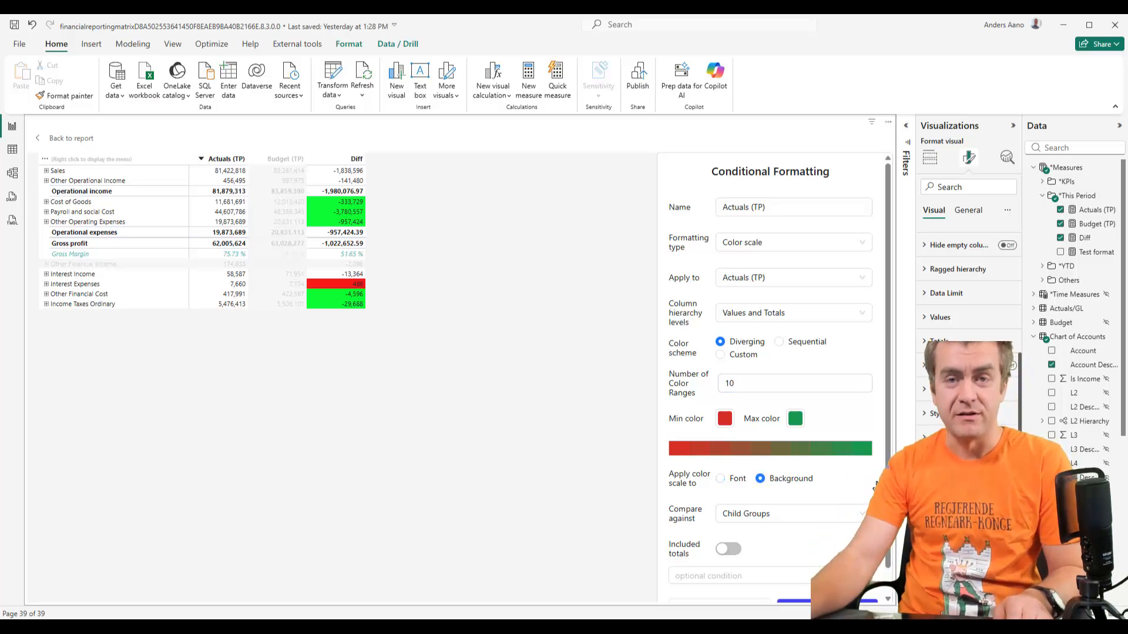
Keep the color scale comparing against Child Groups and apply the conditional formatting to Actuals (TP)
click(828, 516)
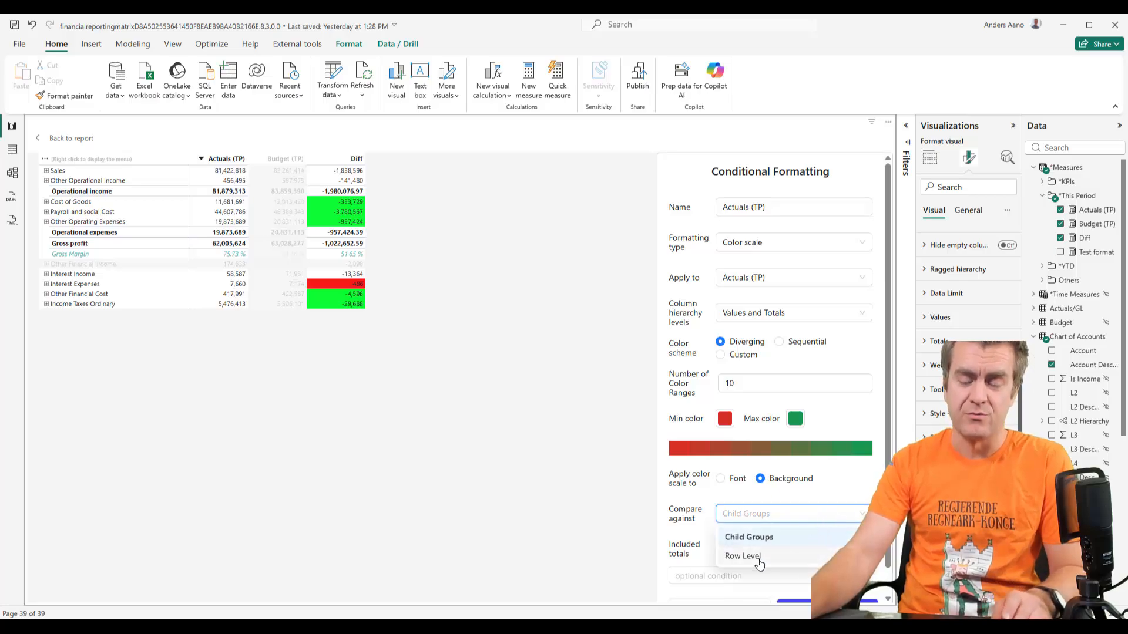
click(786, 537)
scroll(764, 538, down, 1)
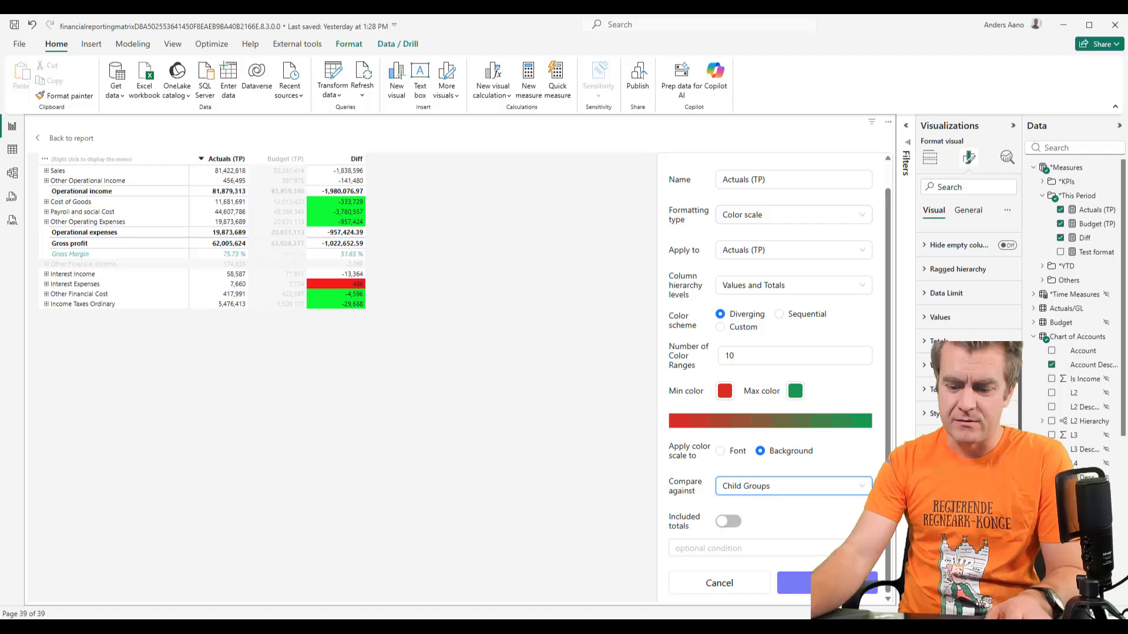
click(785, 583)
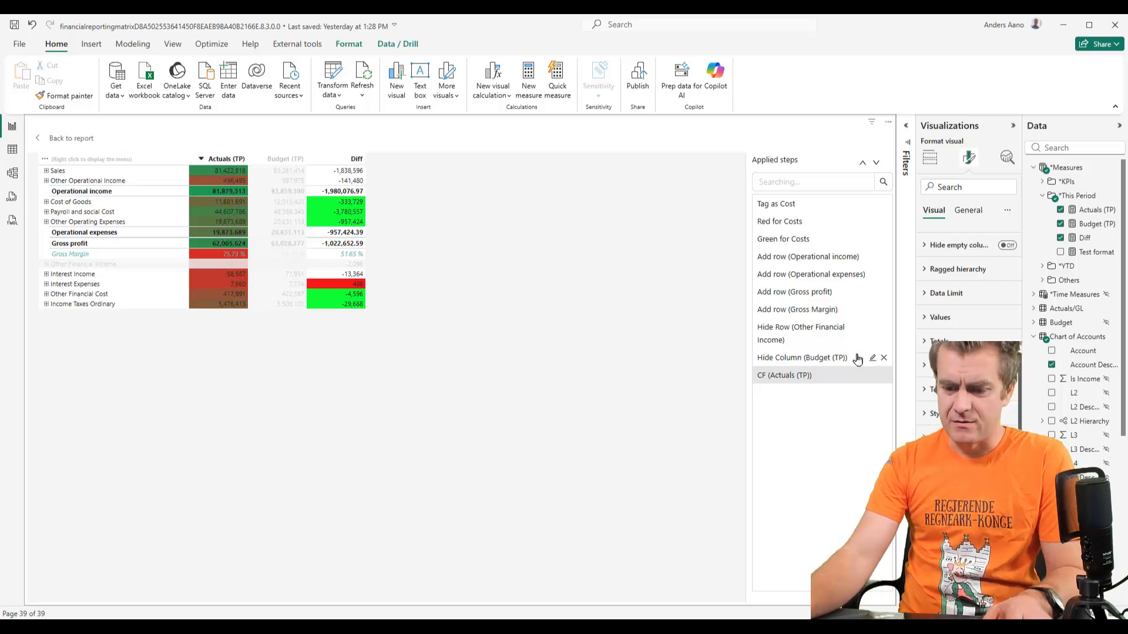
Delete the applied step hiding the Other Financial Income row, and expand the Sales and Cost of Goods rows
click(881, 336)
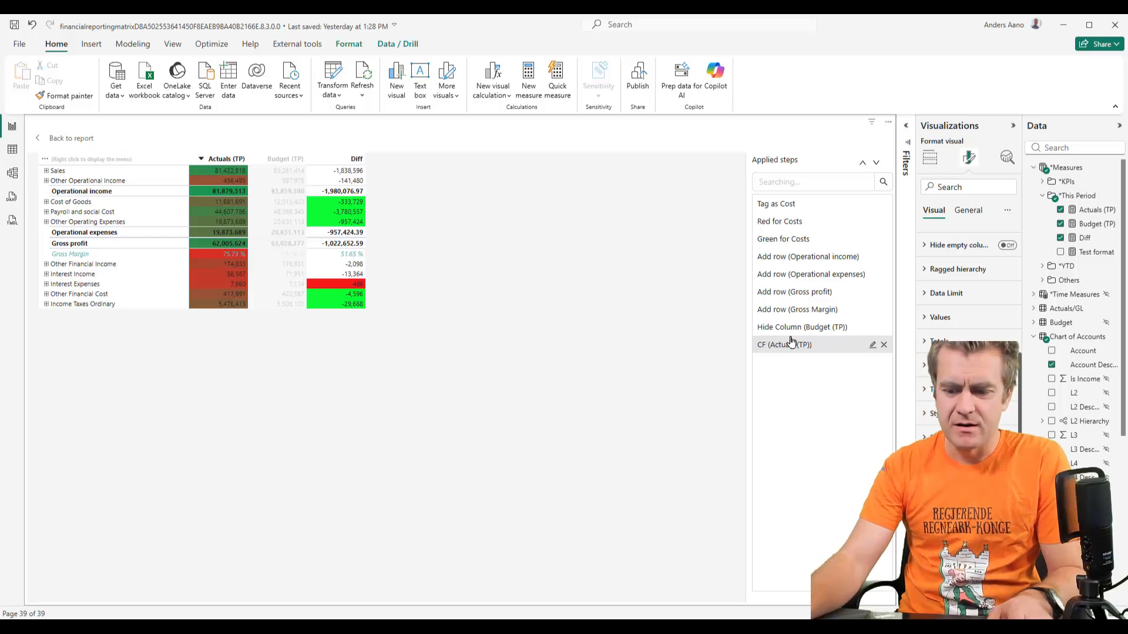
click(46, 171)
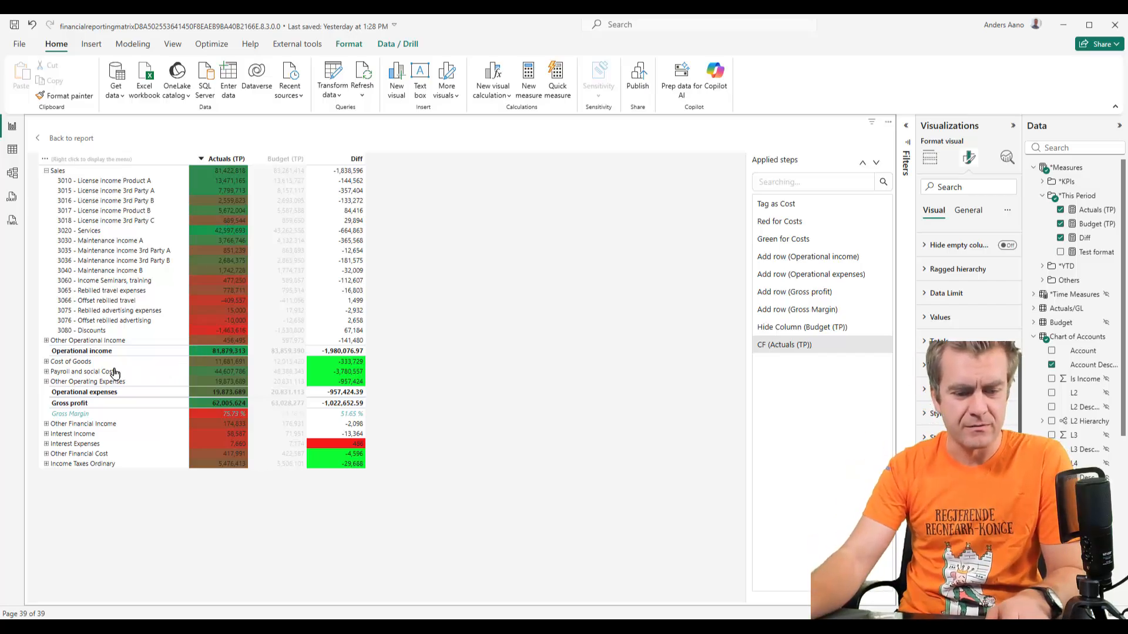
click(47, 362)
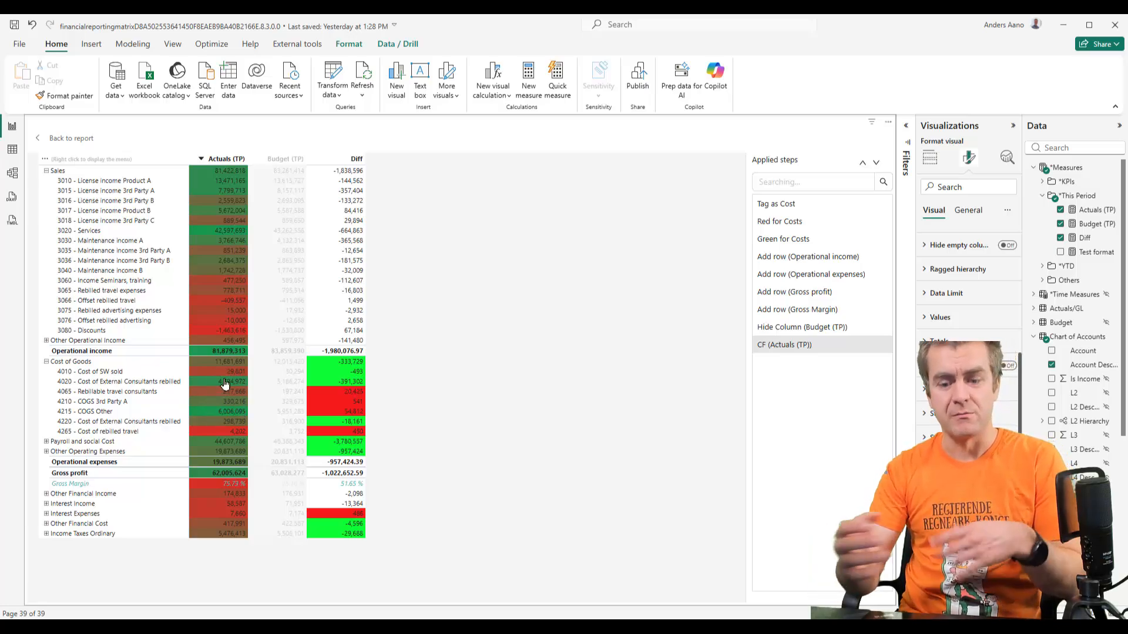
Edit the Actuals (TP) conditional formatting to compare against Row Level and apply it
click(799, 346)
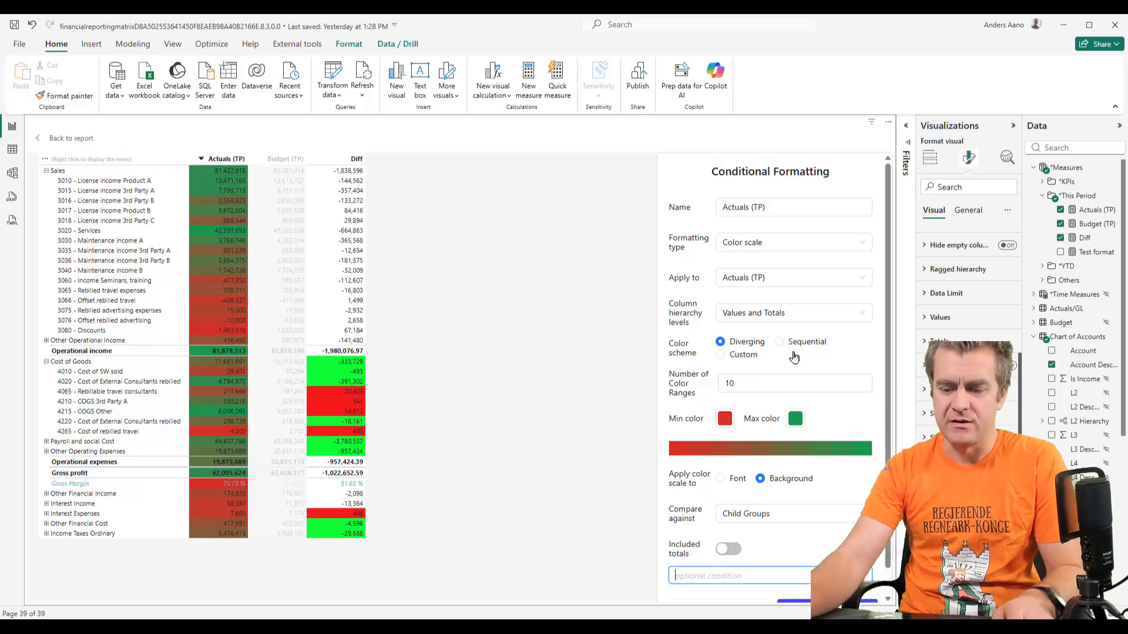
click(779, 516)
click(758, 556)
scroll(771, 528, down, 1)
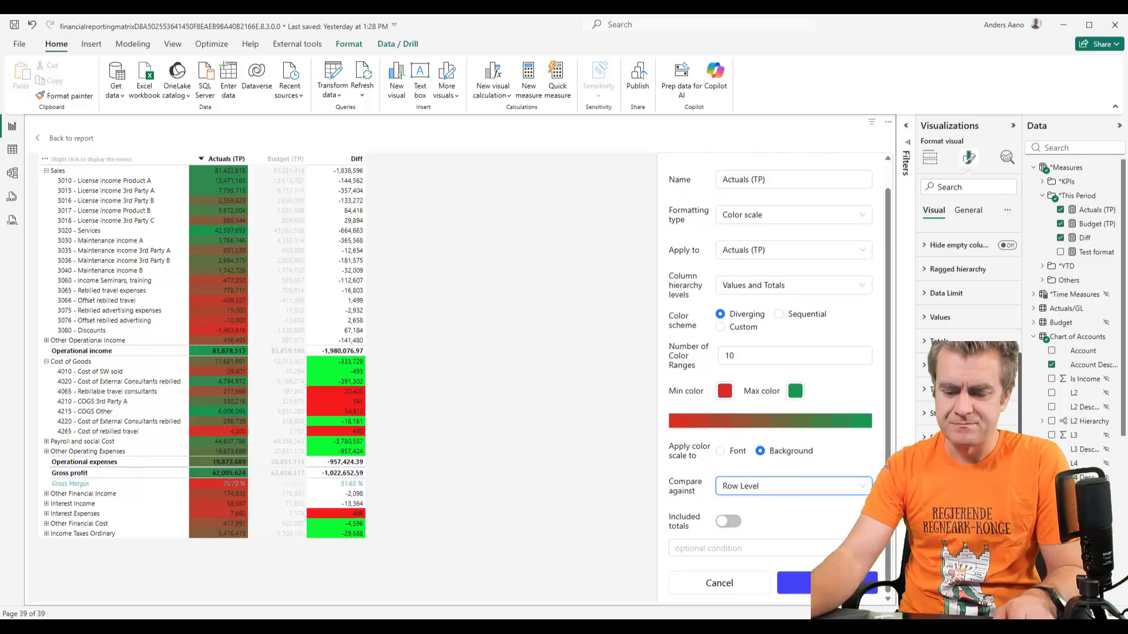
click(827, 583)
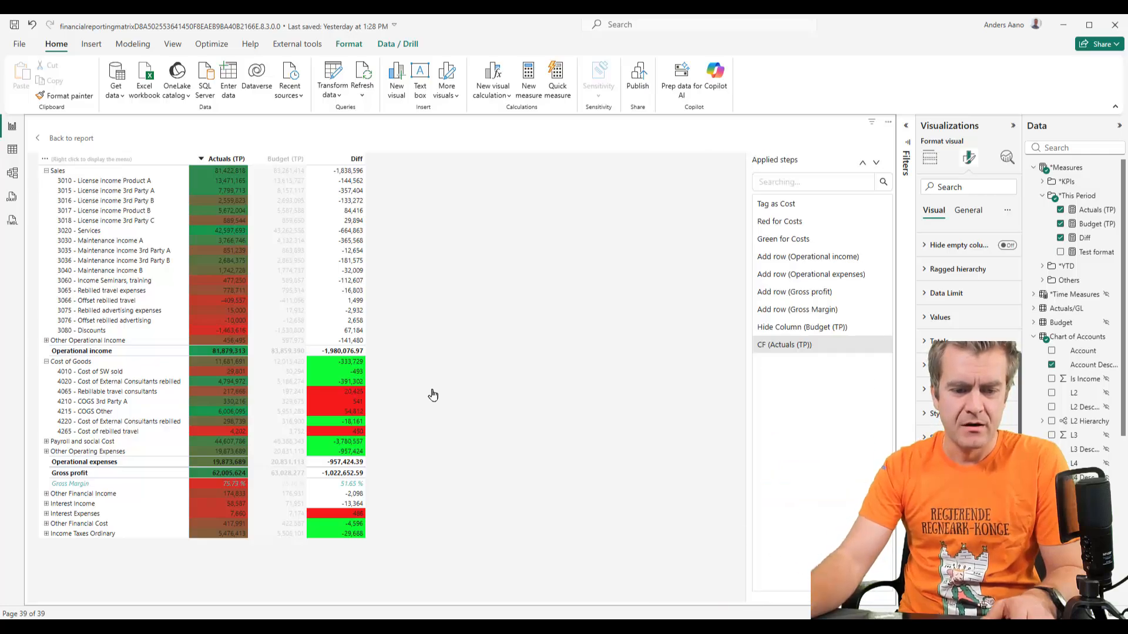
Examine the row-level color scale on collapsed groups, on the Sales and Cost of Goods accounts, and with all groups expanded
click(46, 170)
click(46, 202)
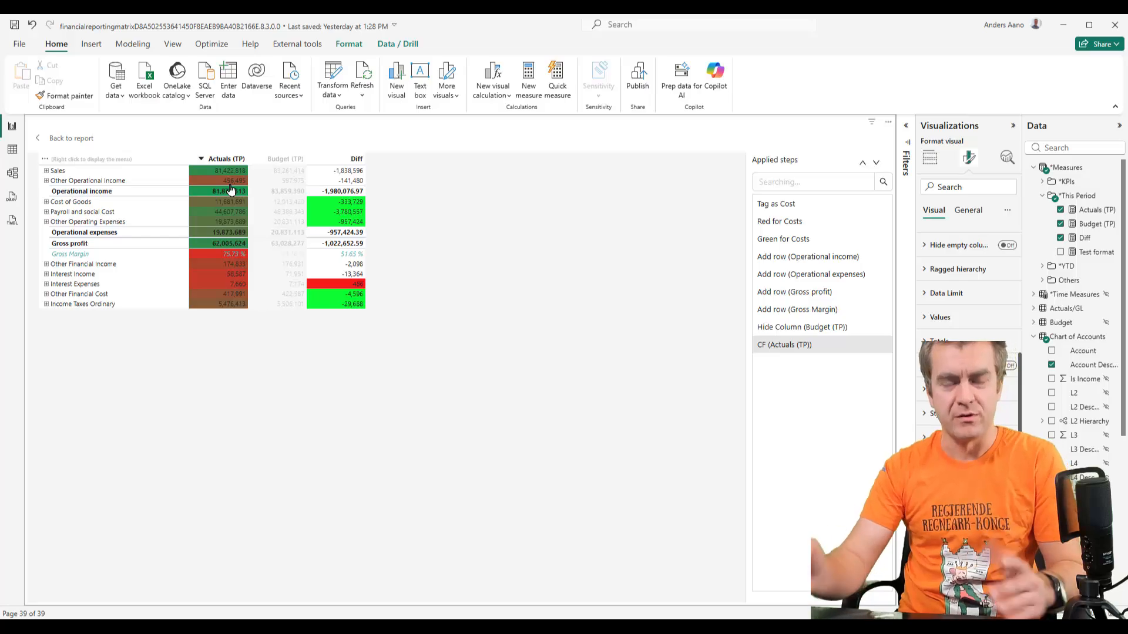
click(46, 171)
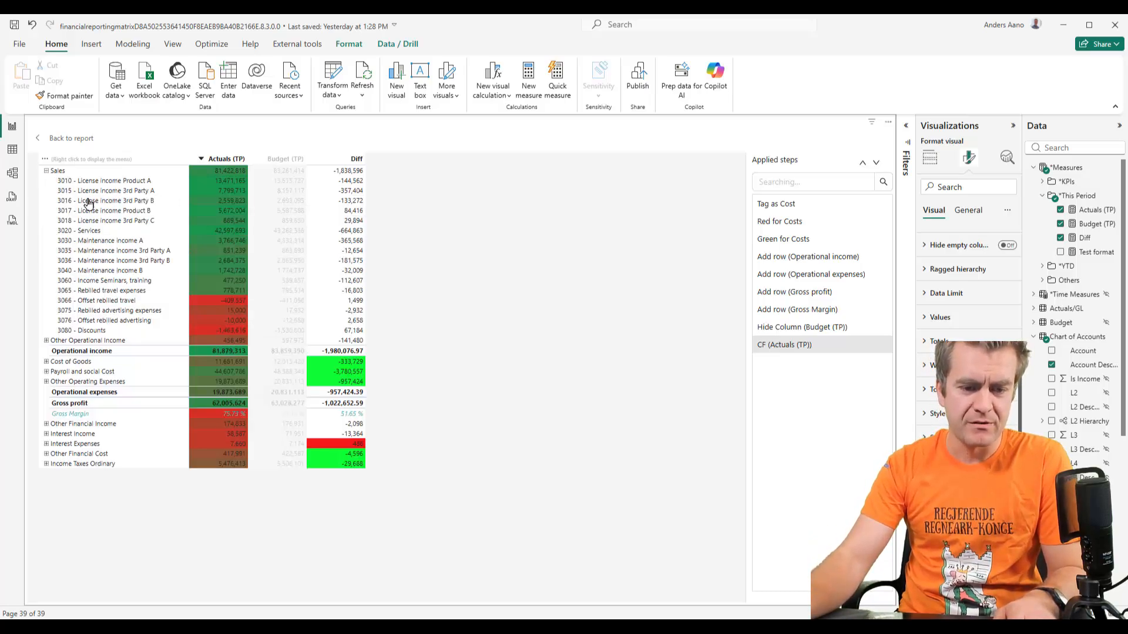
click(47, 362)
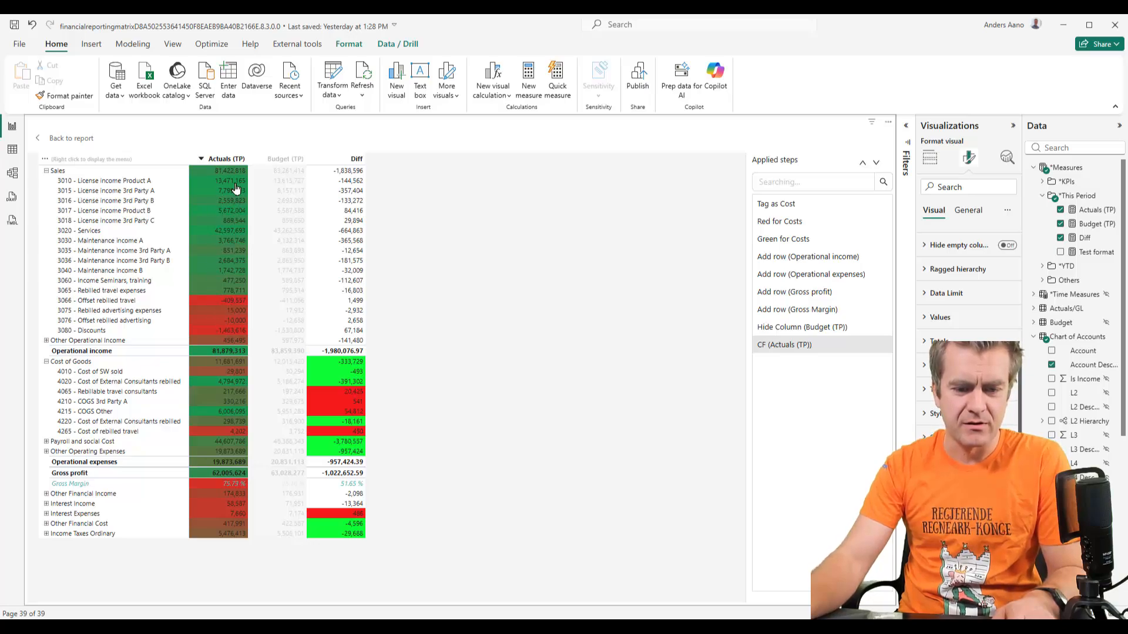
click(46, 171)
click(46, 172)
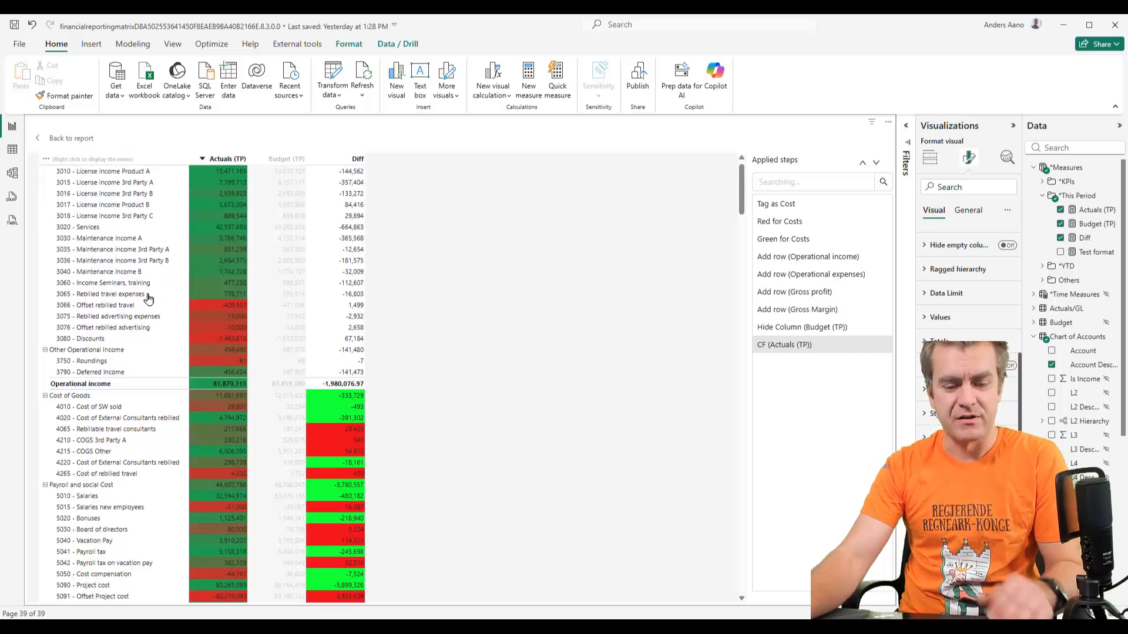
scroll(161, 259, down, 2)
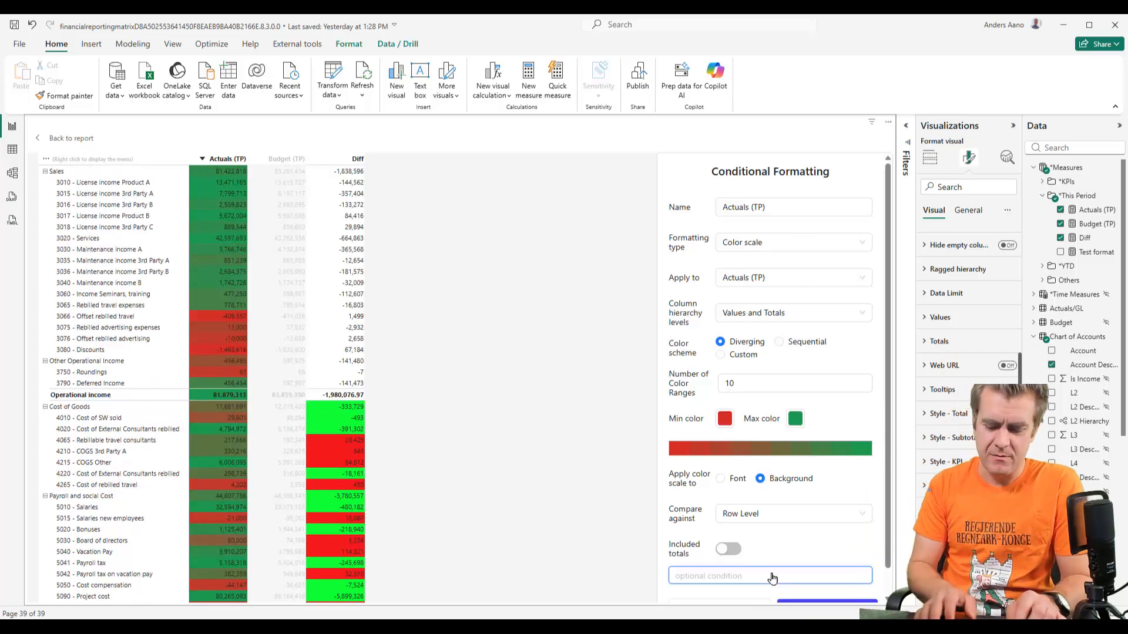
Add the condition RowLevel() == 1 to the Actuals (TP) conditional formatting and apply it
text(Row)
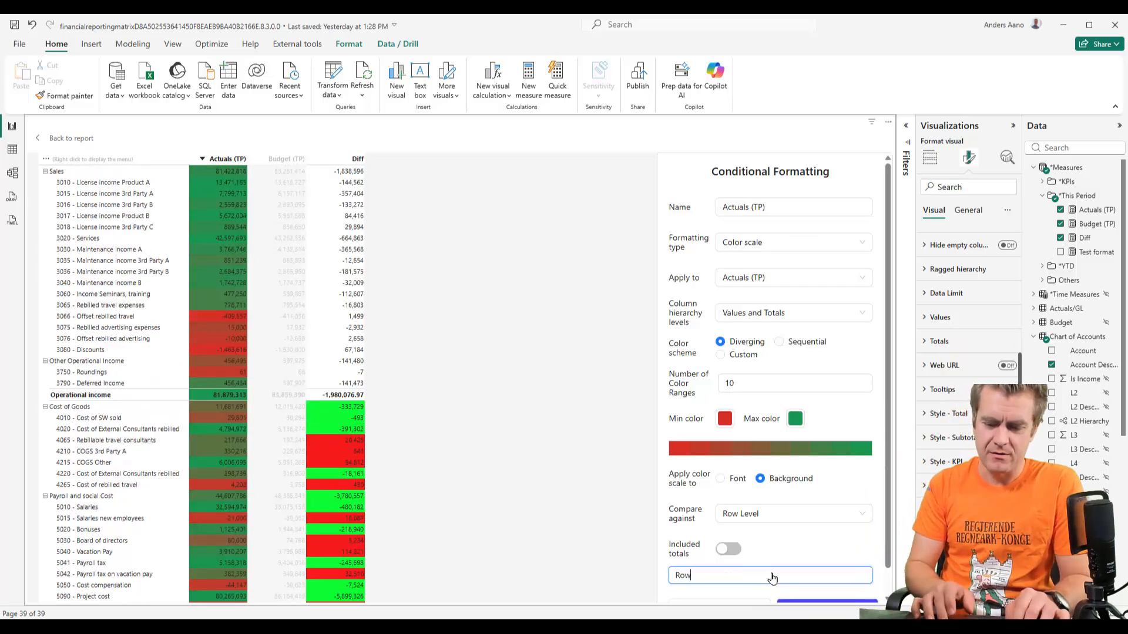
text(Level() == 1)
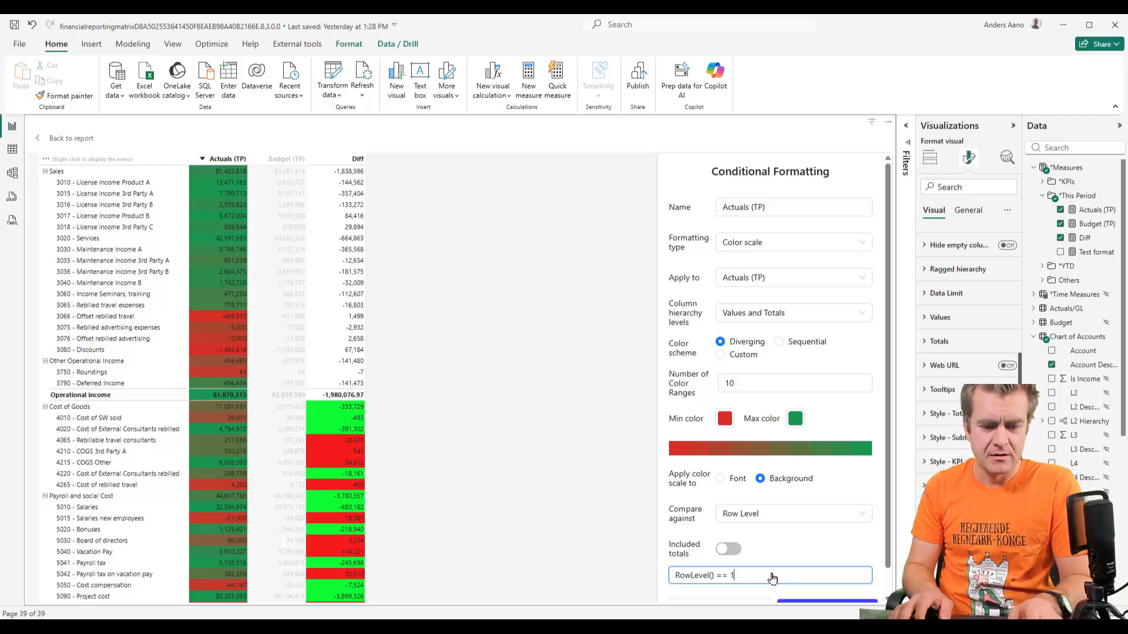
scroll(776, 564, down, 1)
click(823, 583)
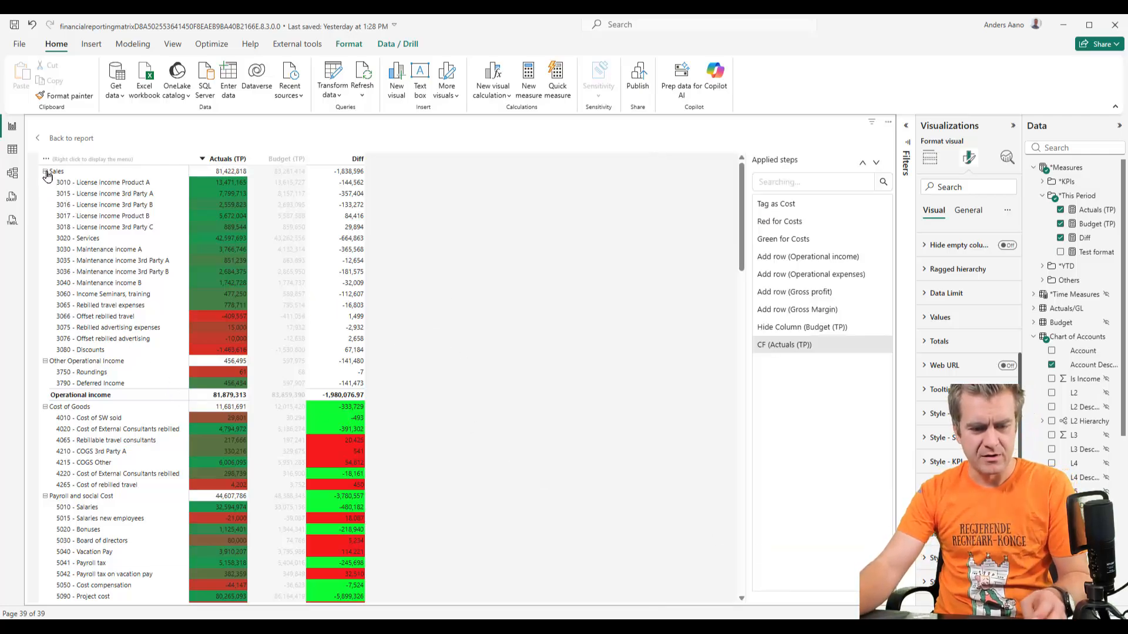
Collapse all row groups, show the visual's field setup, and expand Sales to check the coloring of its accounts
click(45, 172)
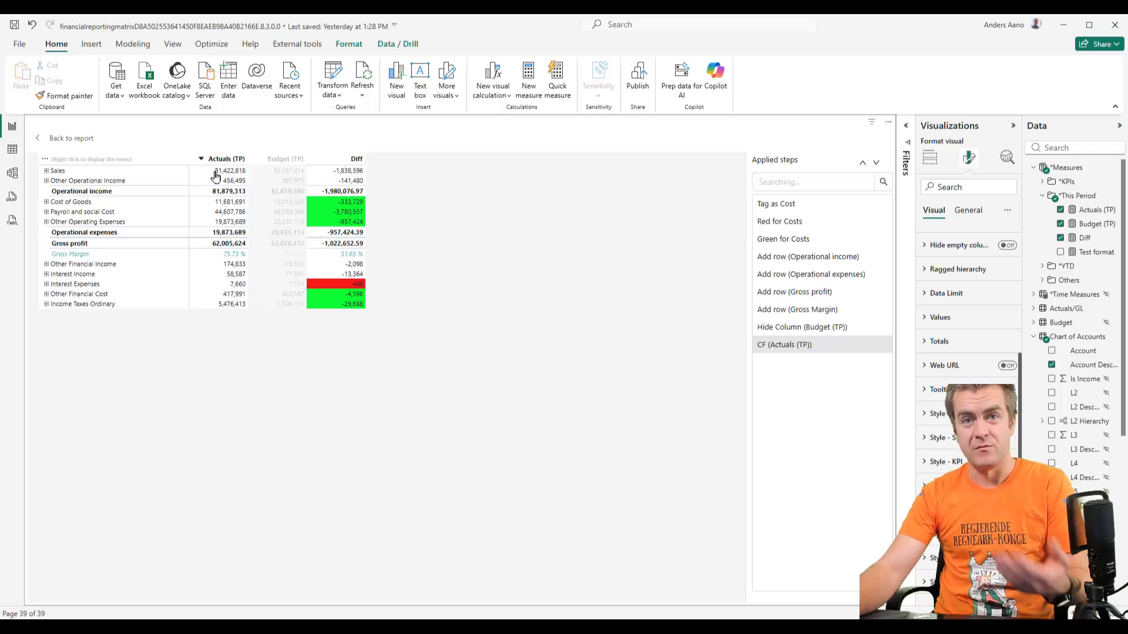
click(929, 158)
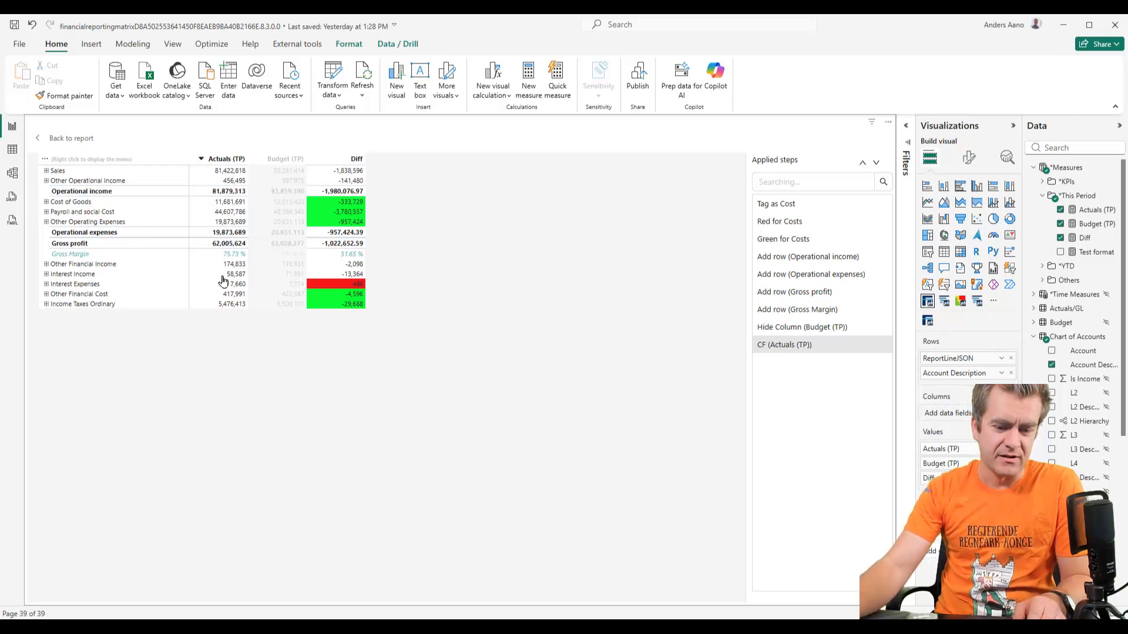
click(46, 171)
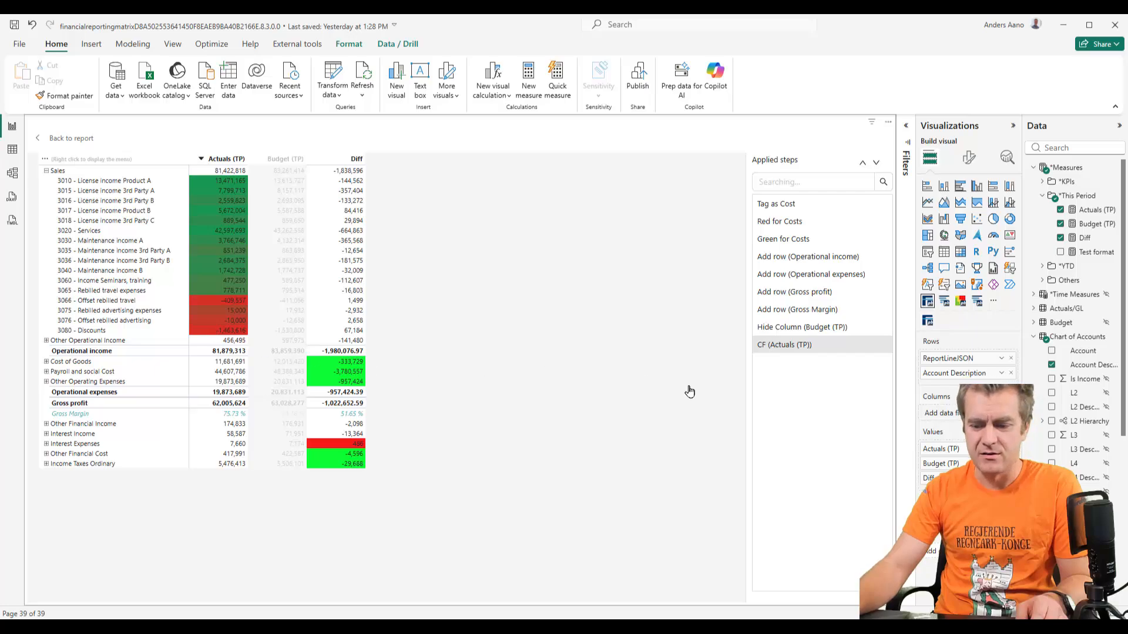
Change the Actuals (TP) color scale to compare against Child Groups and apply it
click(788, 346)
scroll(825, 518, down, 1)
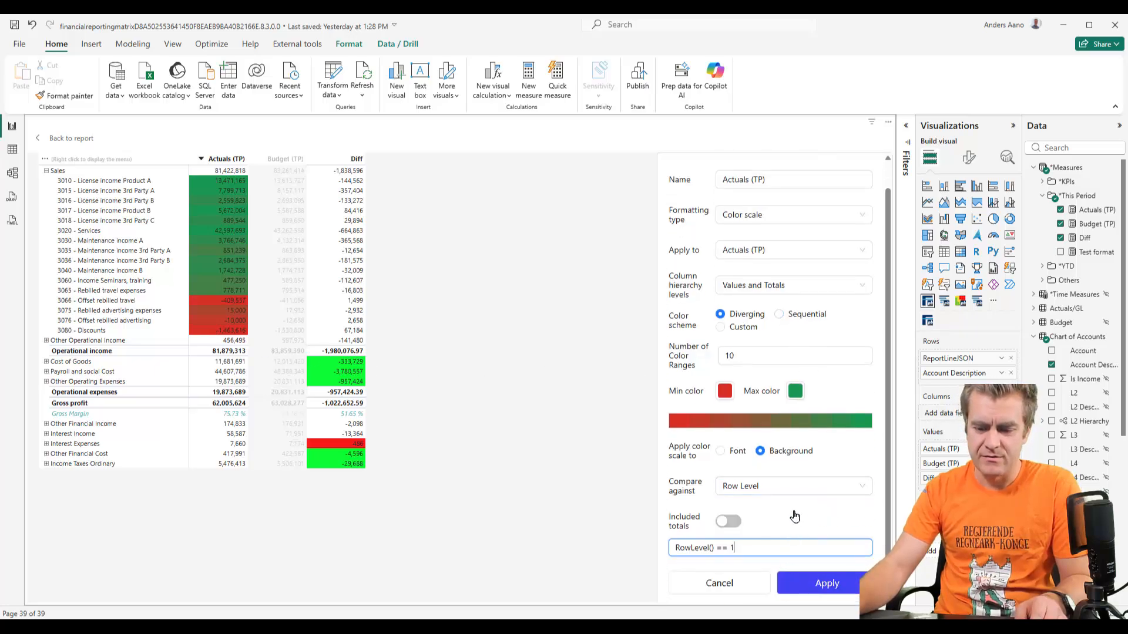
click(763, 487)
click(749, 511)
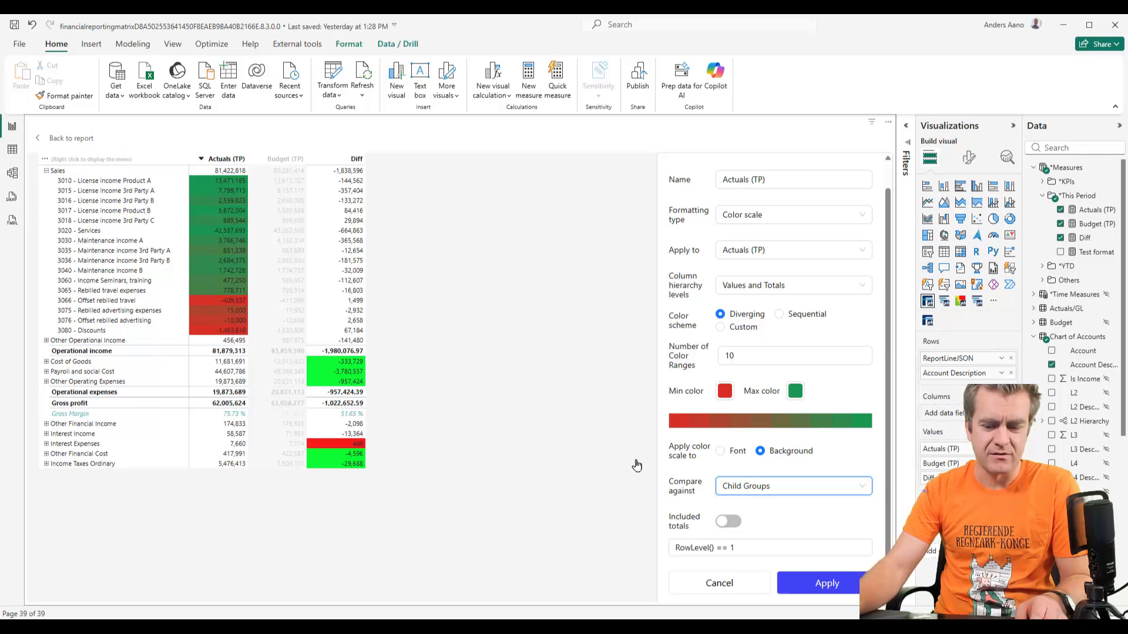
click(805, 583)
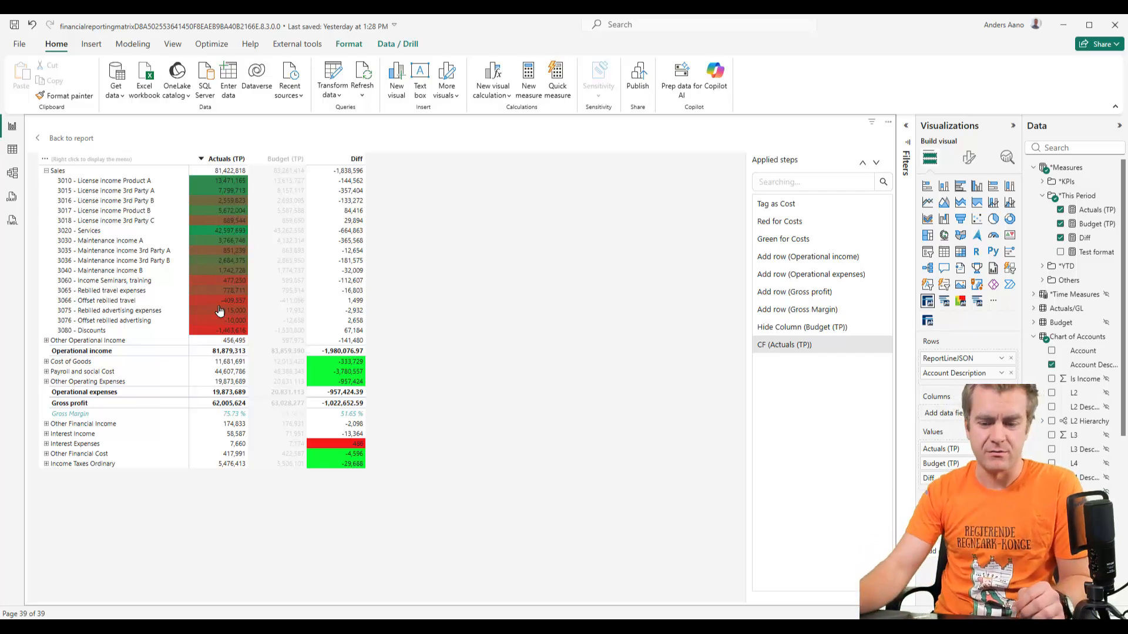
Change the color scale's minimum color to yellow, apply it, and expand Sales to view its accounts
double_click(793, 347)
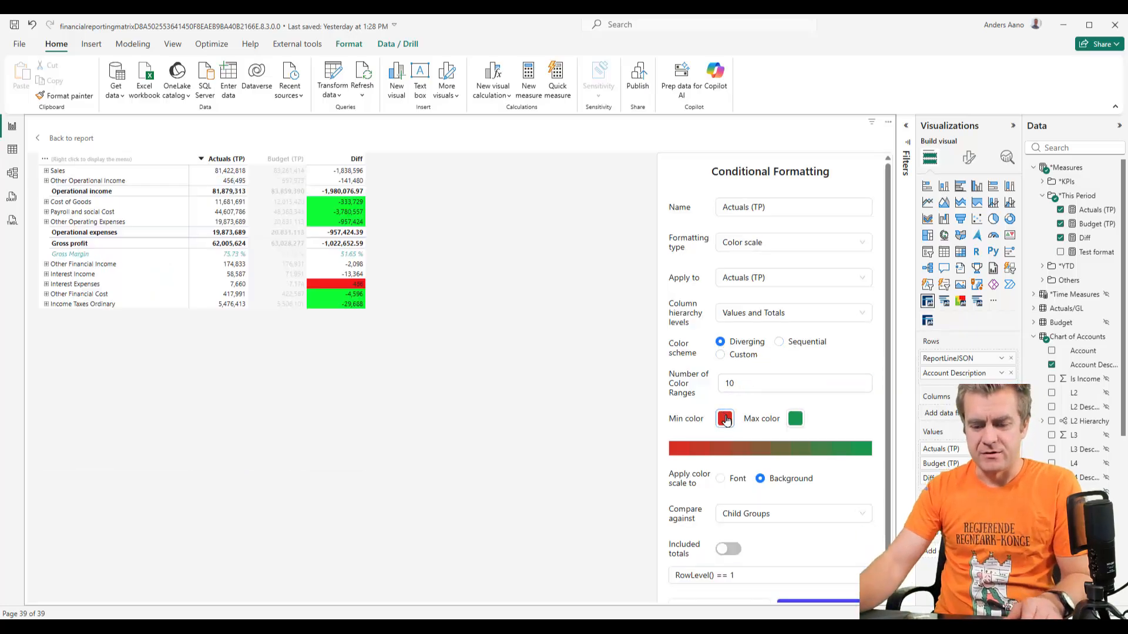
click(725, 419)
click(741, 547)
drag(847, 472, 850, 450)
click(857, 421)
click(846, 602)
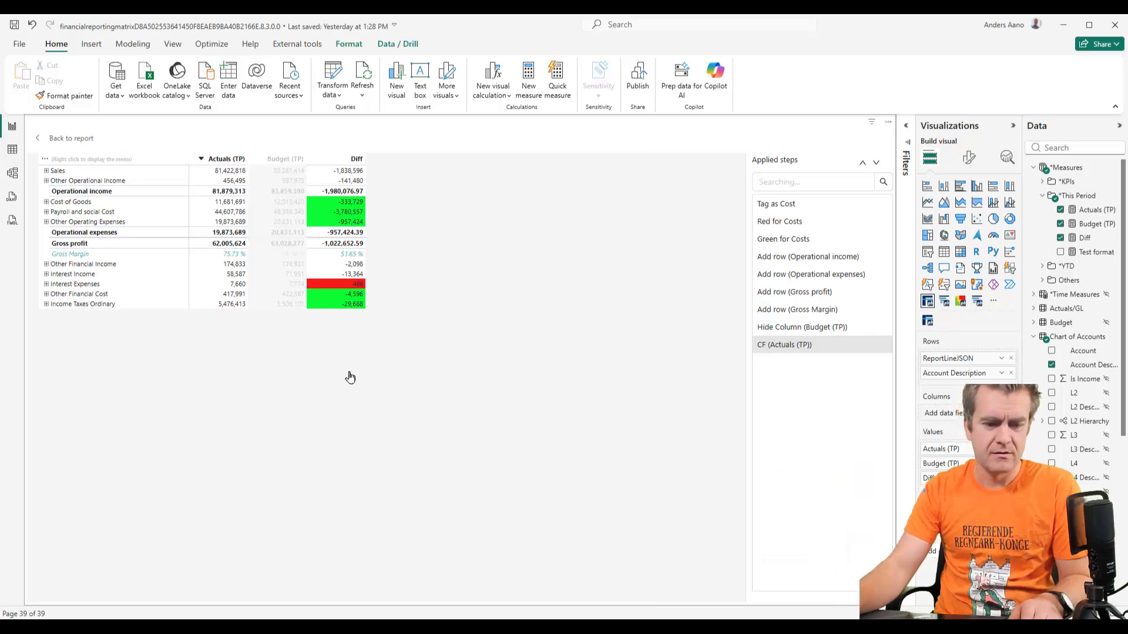
click(46, 171)
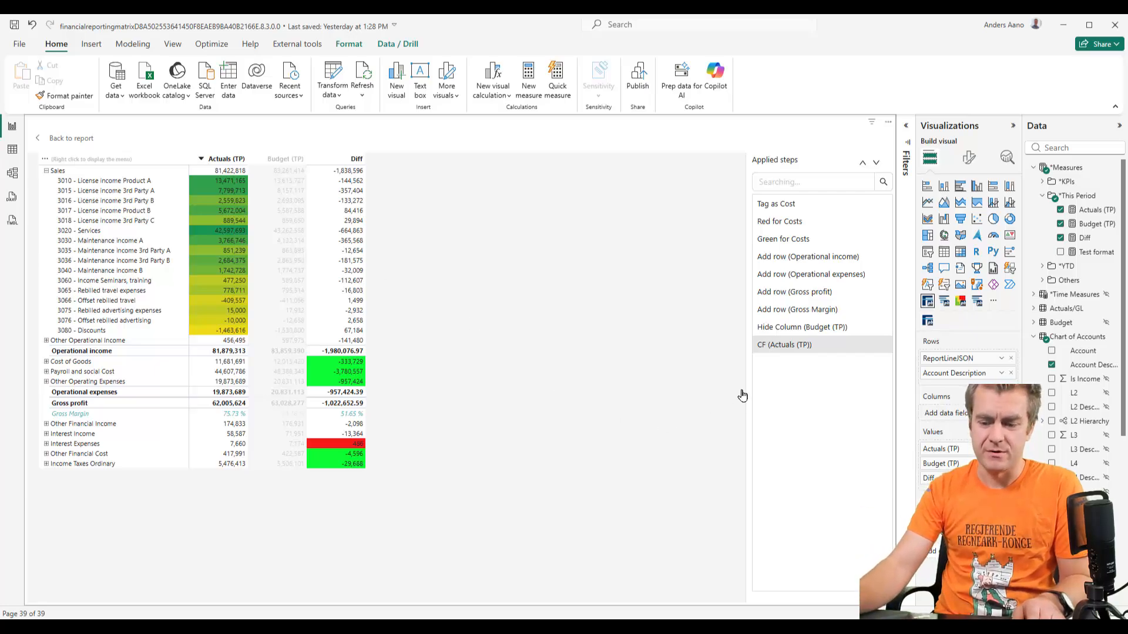
Switch the Actuals (TP) color scale to the Sequential scheme with 10 color ranges and the green palette, and apply it
click(796, 345)
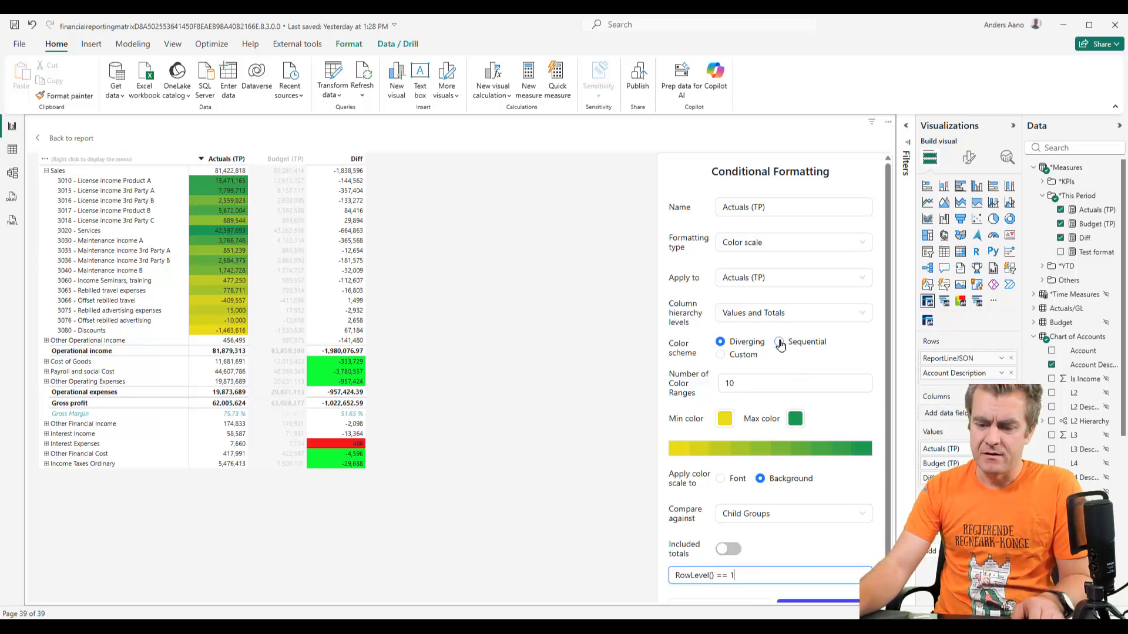
click(780, 342)
scroll(780, 456, down, 1)
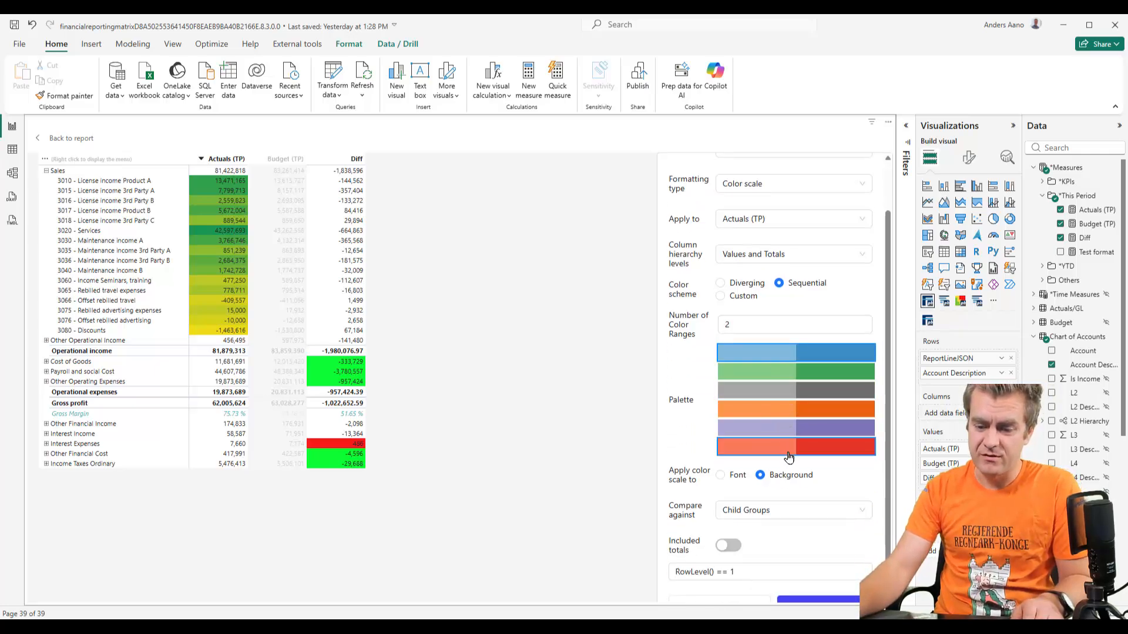
click(868, 322)
click(868, 322)
click(868, 322)
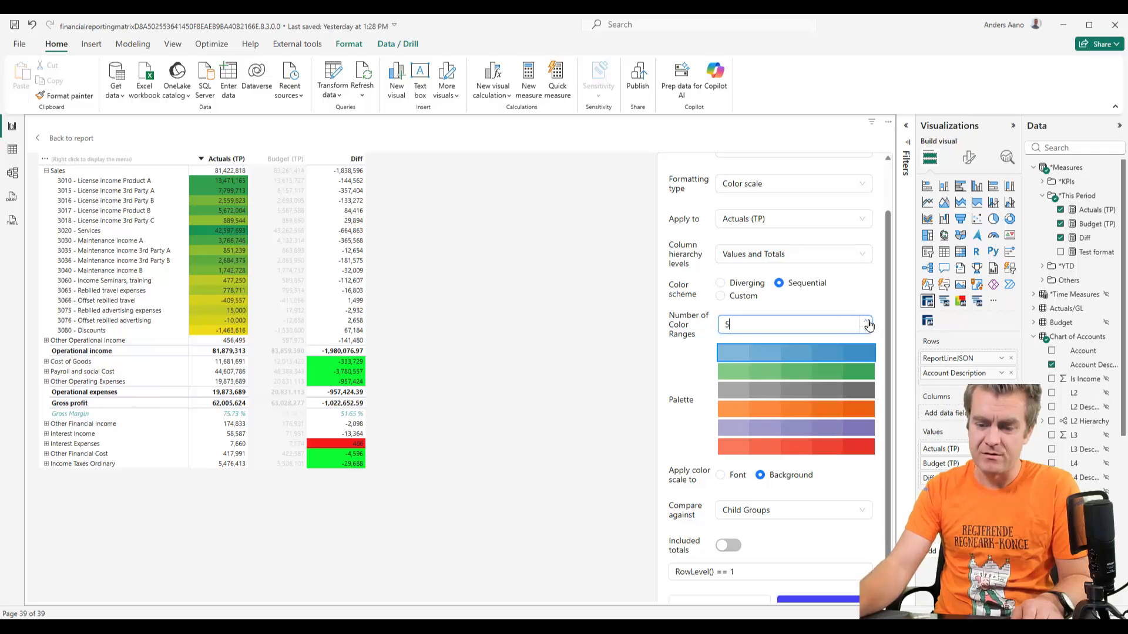
click(868, 322)
click(868, 322)
click(868, 322)
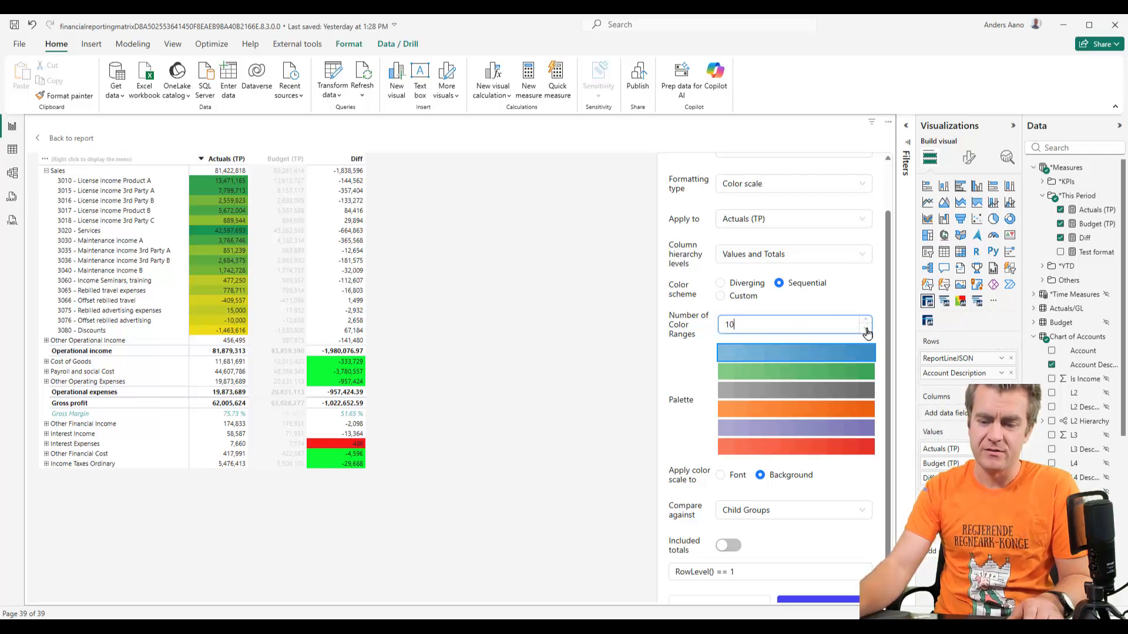
click(867, 330)
click(866, 322)
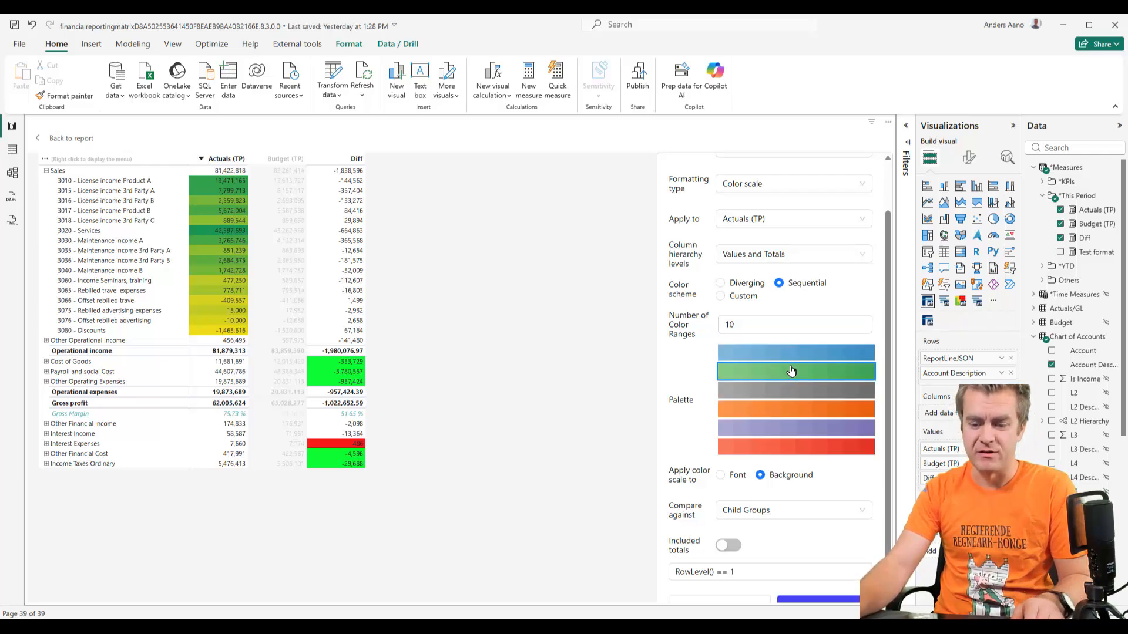
scroll(820, 431, down, 2)
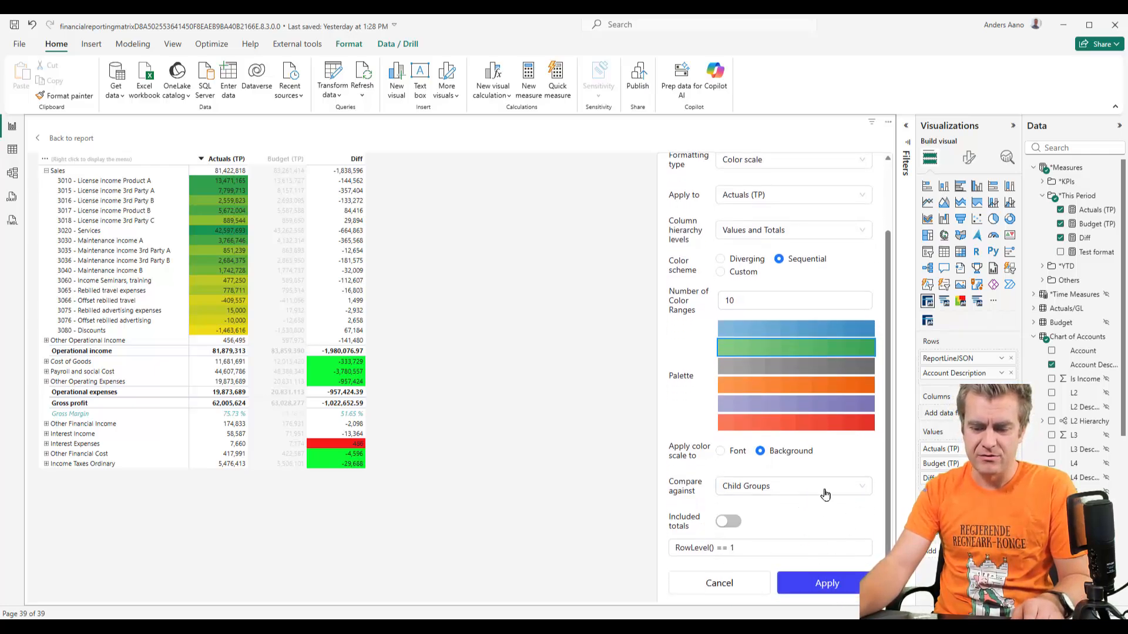
click(843, 584)
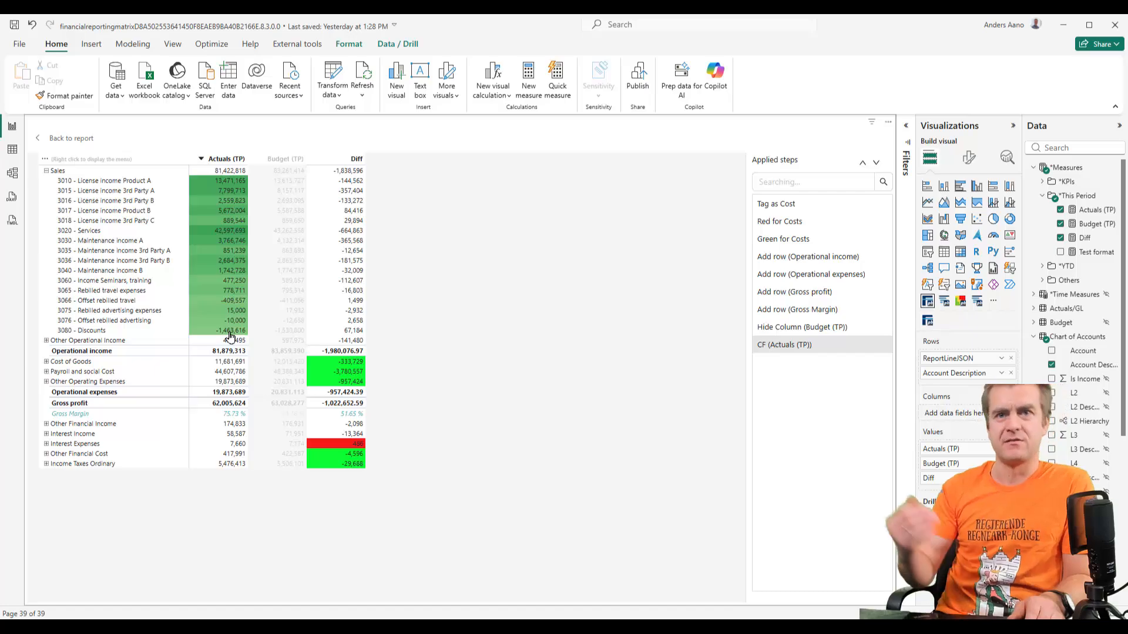
Change the Actuals (TP) color scale to the Custom scheme and add a red rule from -1000000 to 0
click(803, 344)
click(721, 272)
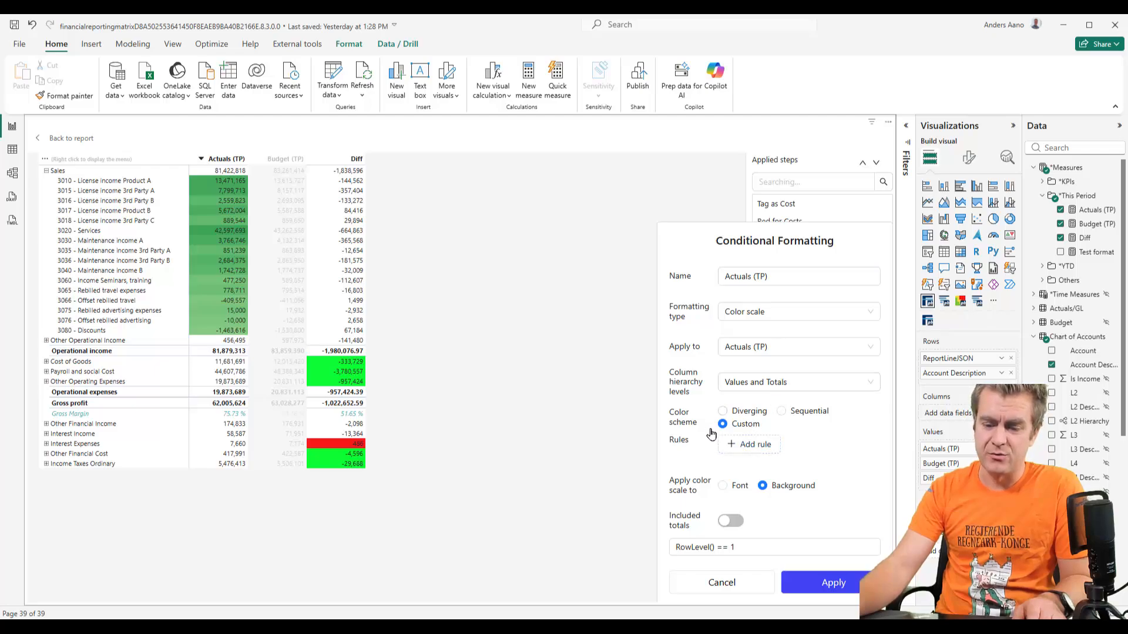
click(754, 445)
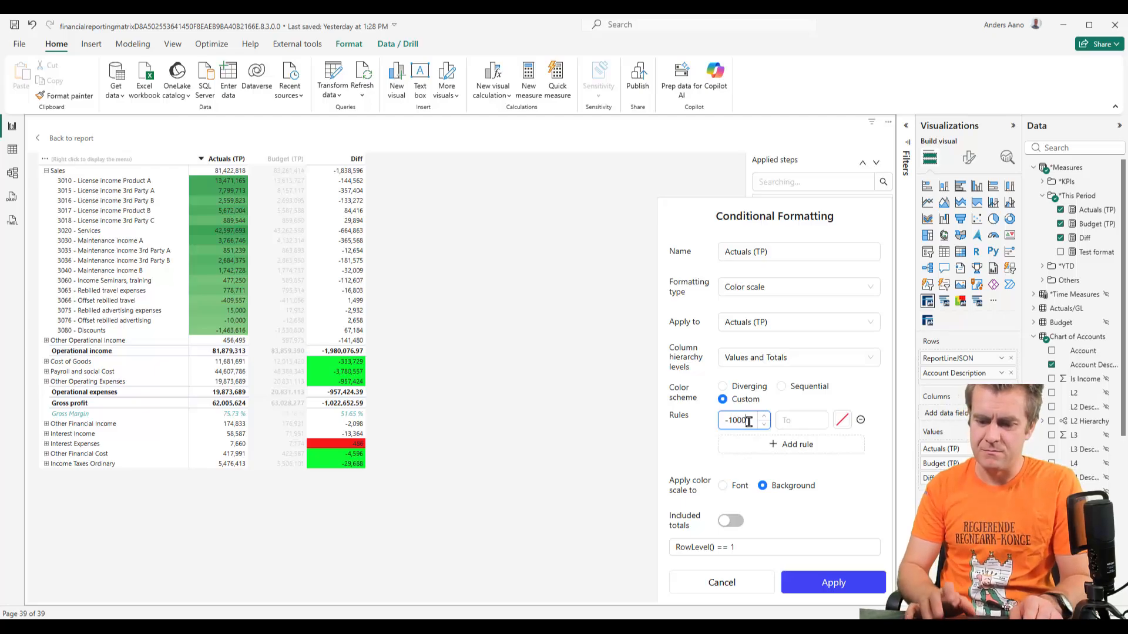
key(Tab)
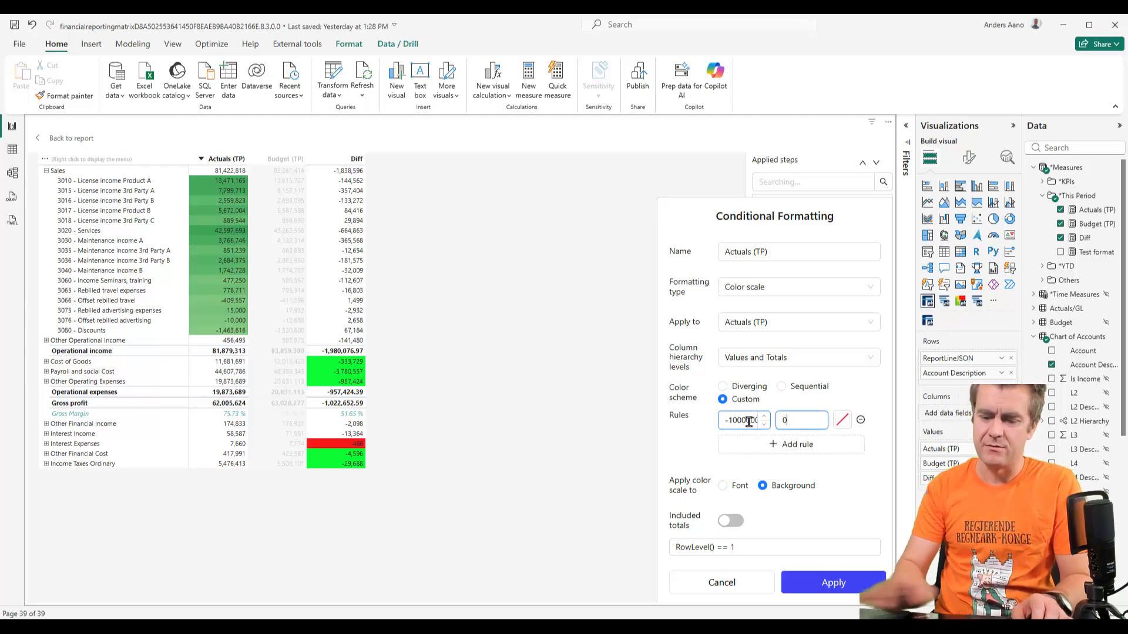
click(841, 419)
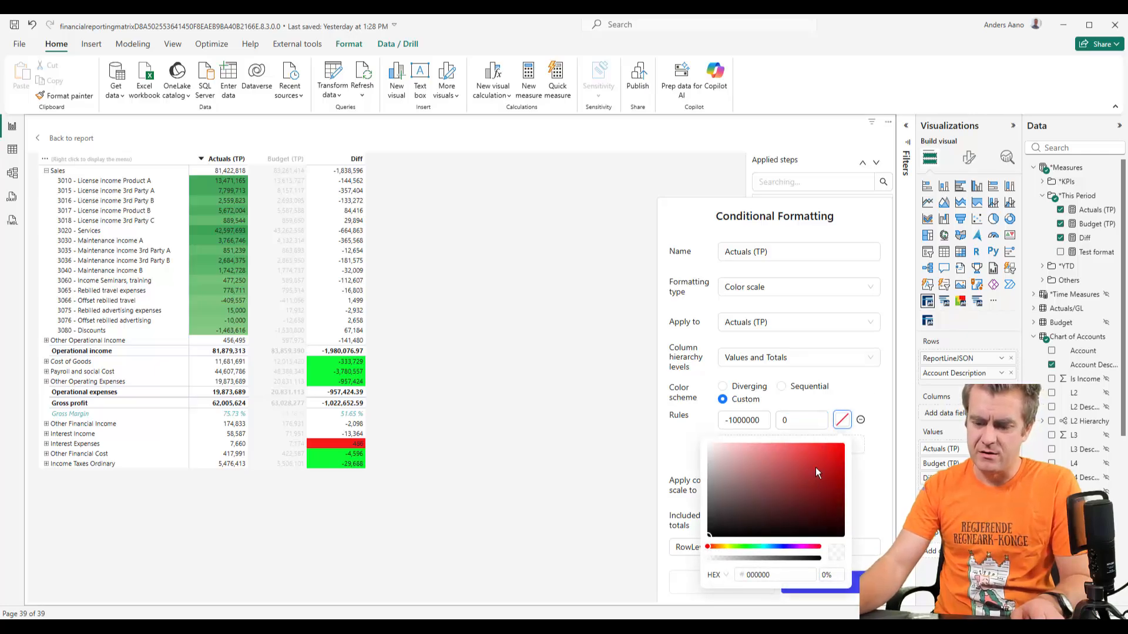
drag(817, 472, 857, 432)
click(882, 463)
Add a second custom rule from 0 to 1000000 in green and apply the conditional formatting
click(766, 444)
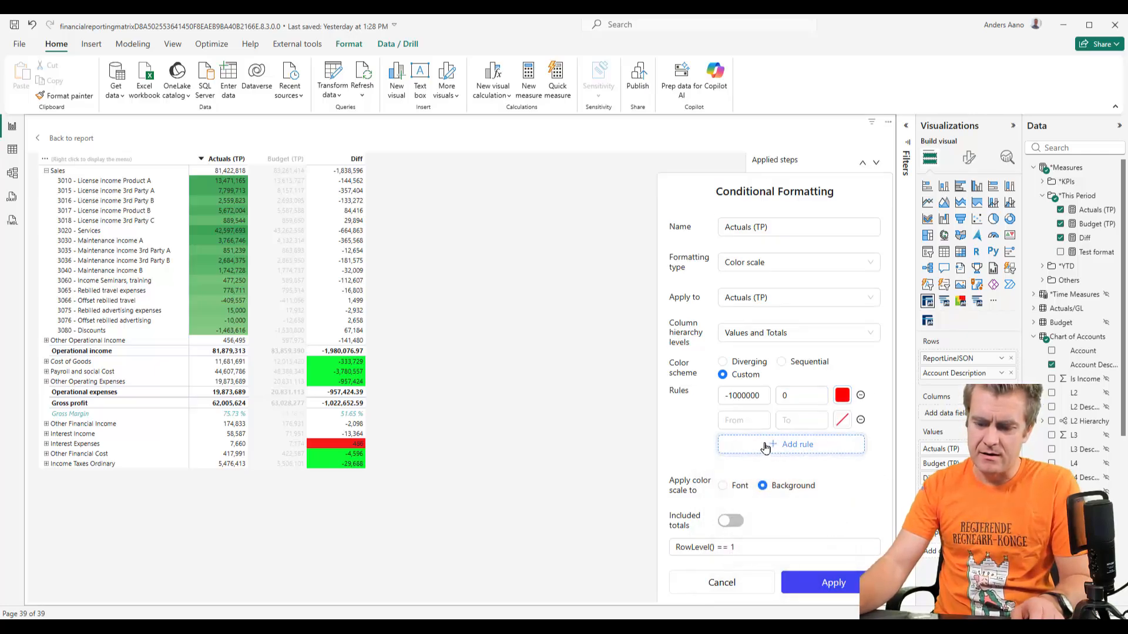
click(749, 421)
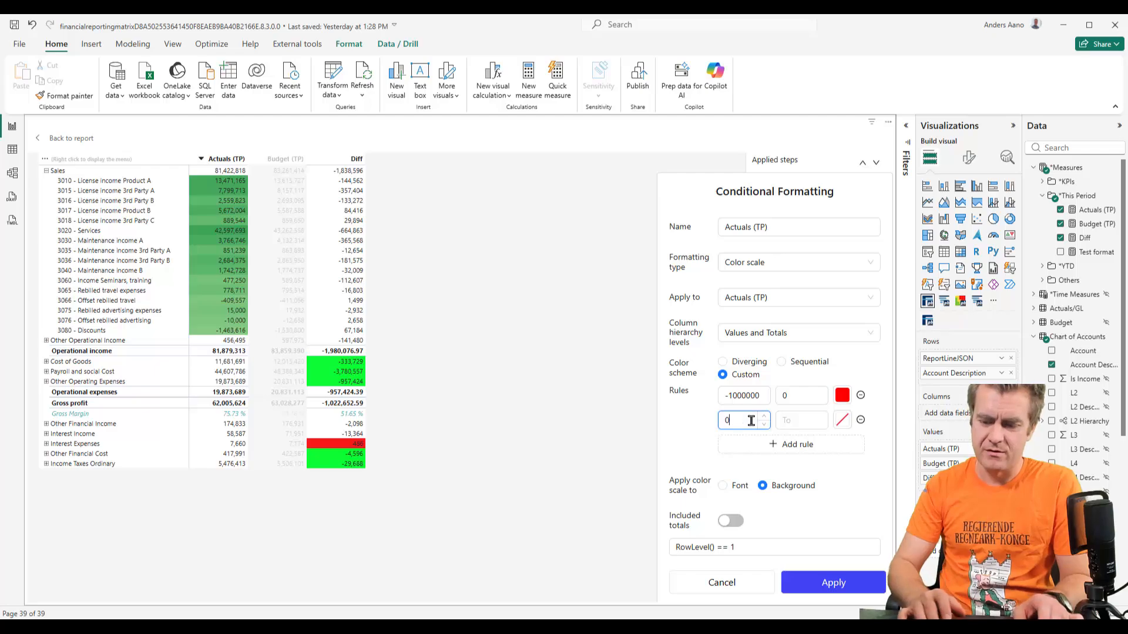
text(0)
click(794, 423)
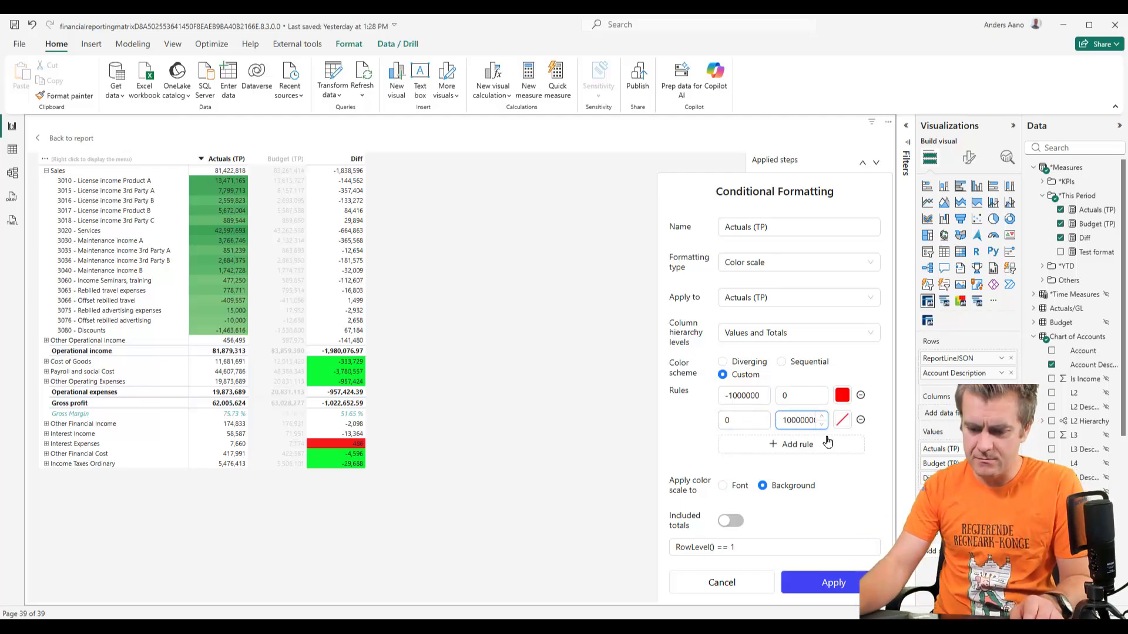
click(842, 419)
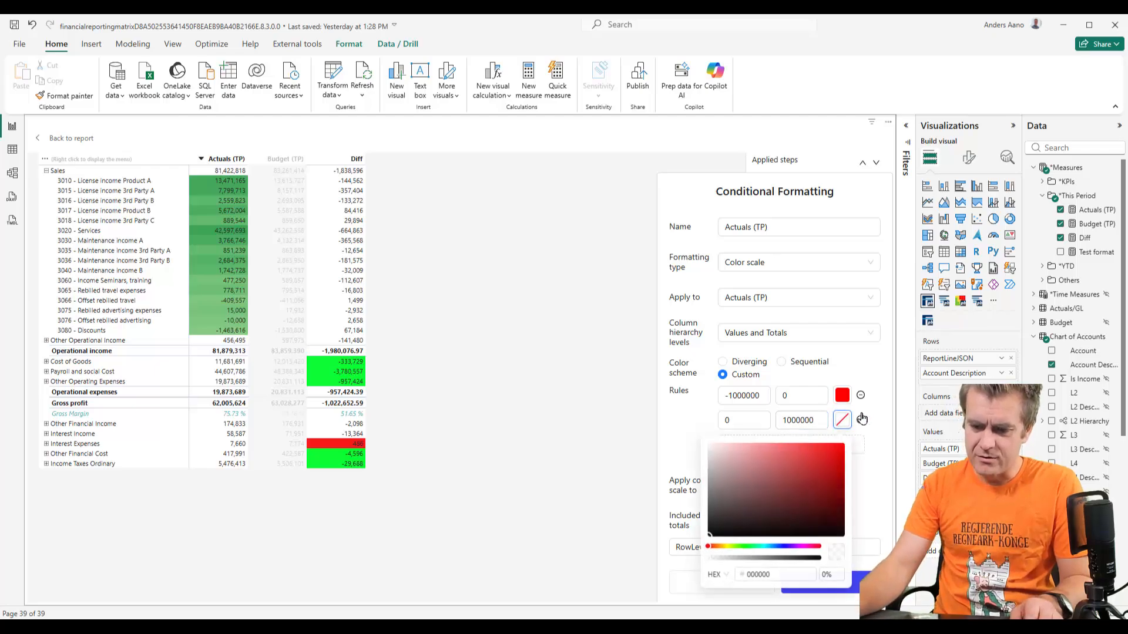
click(749, 550)
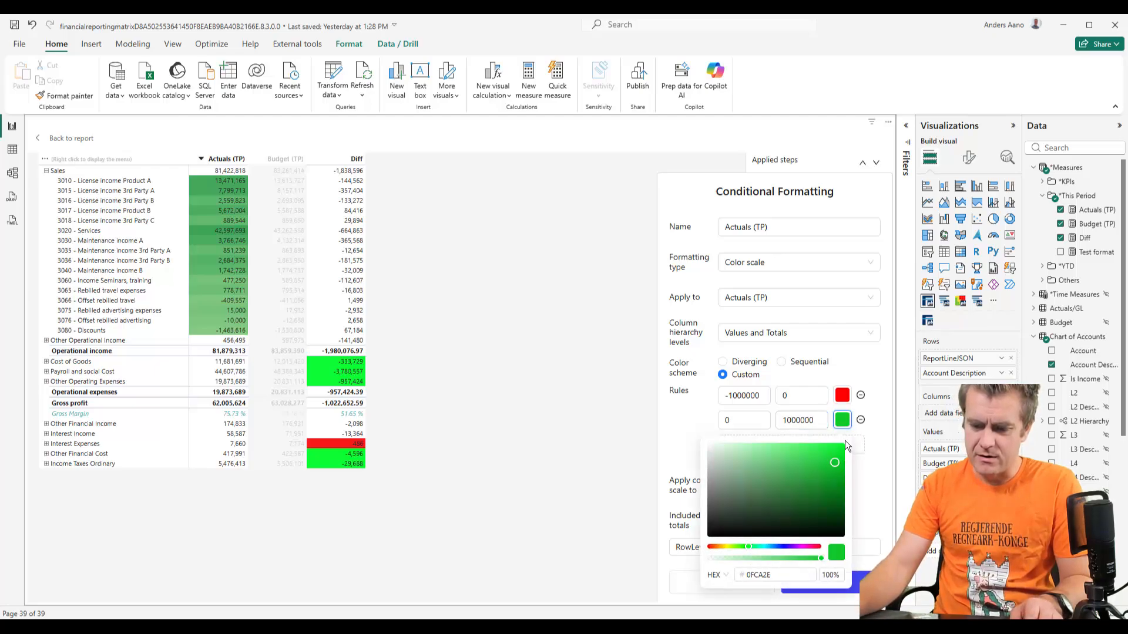
click(878, 464)
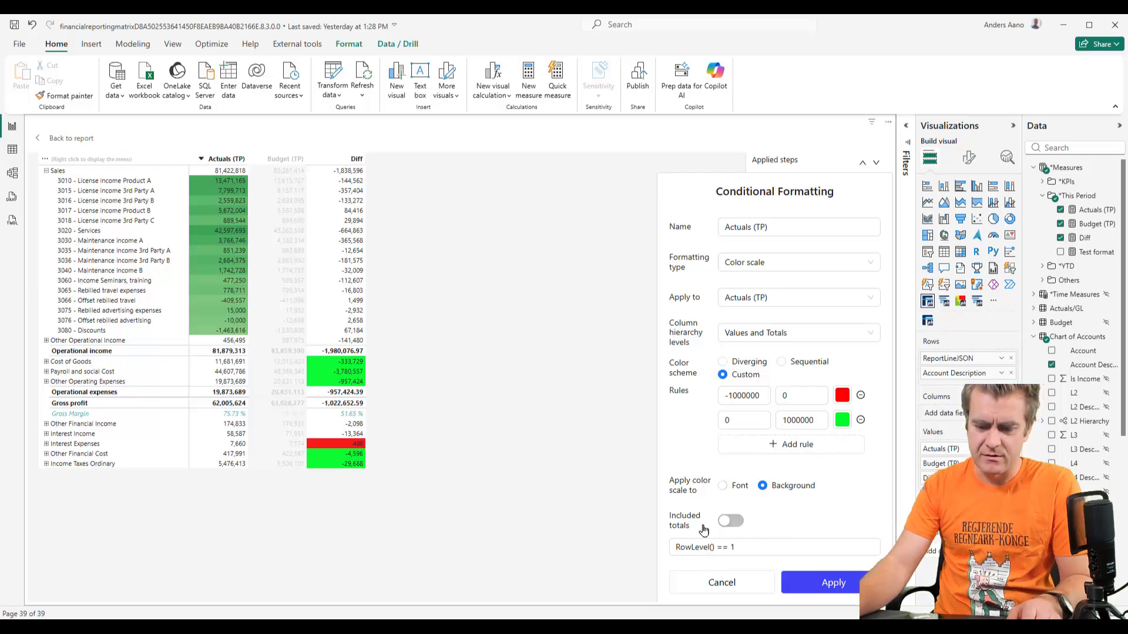
click(833, 583)
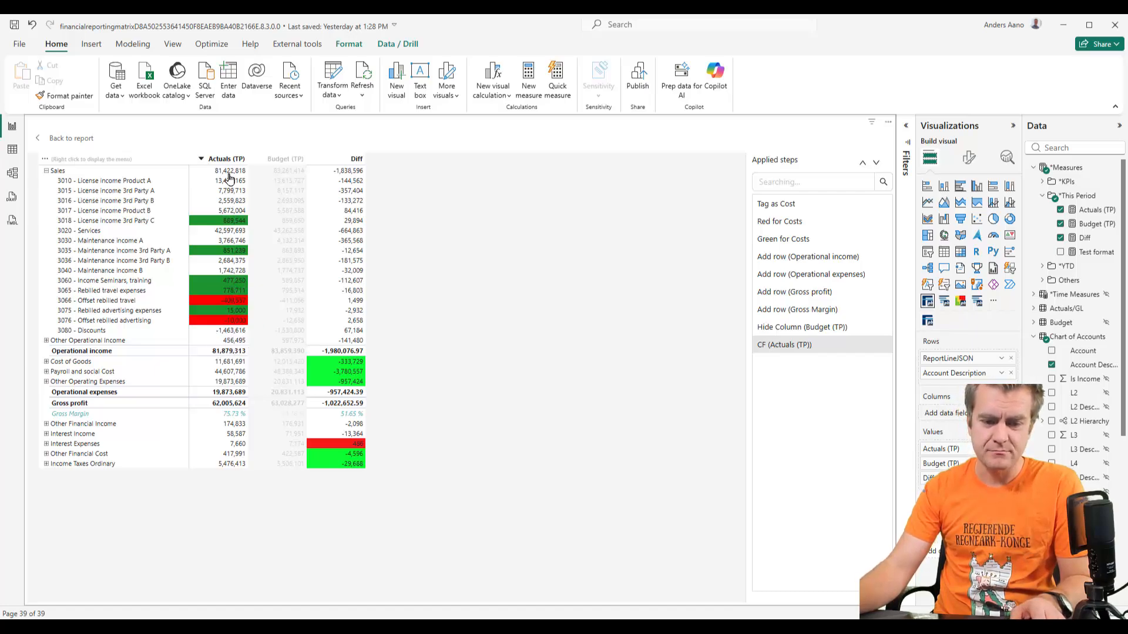
Add two blank rules to the custom Actuals (TP) color scale, remove them again and apply the formatting
click(795, 345)
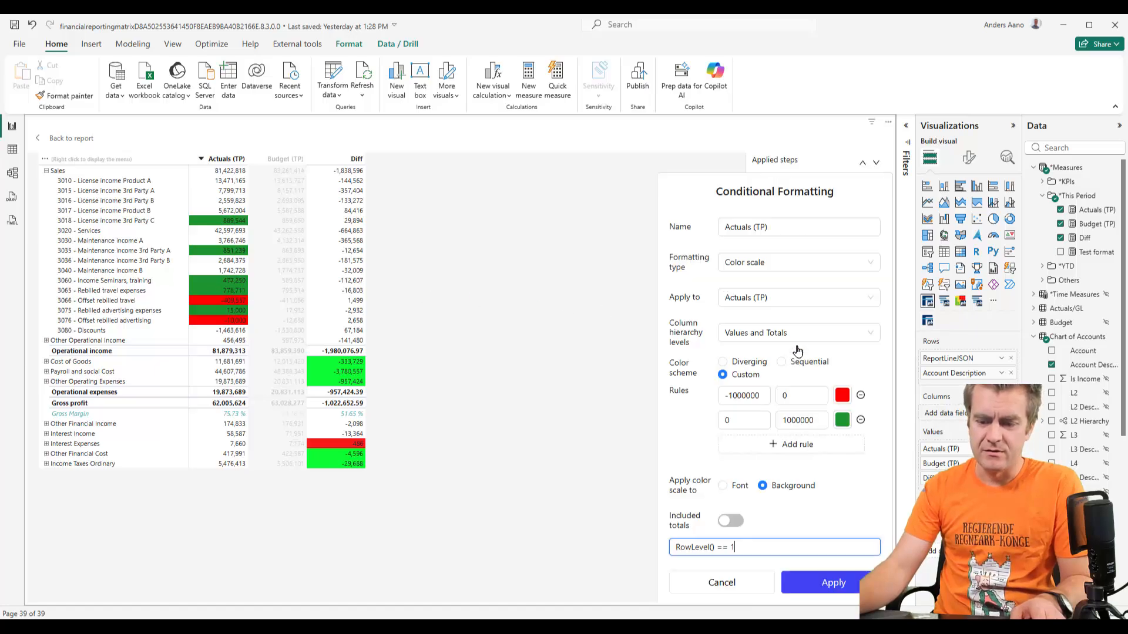
click(785, 447)
click(786, 450)
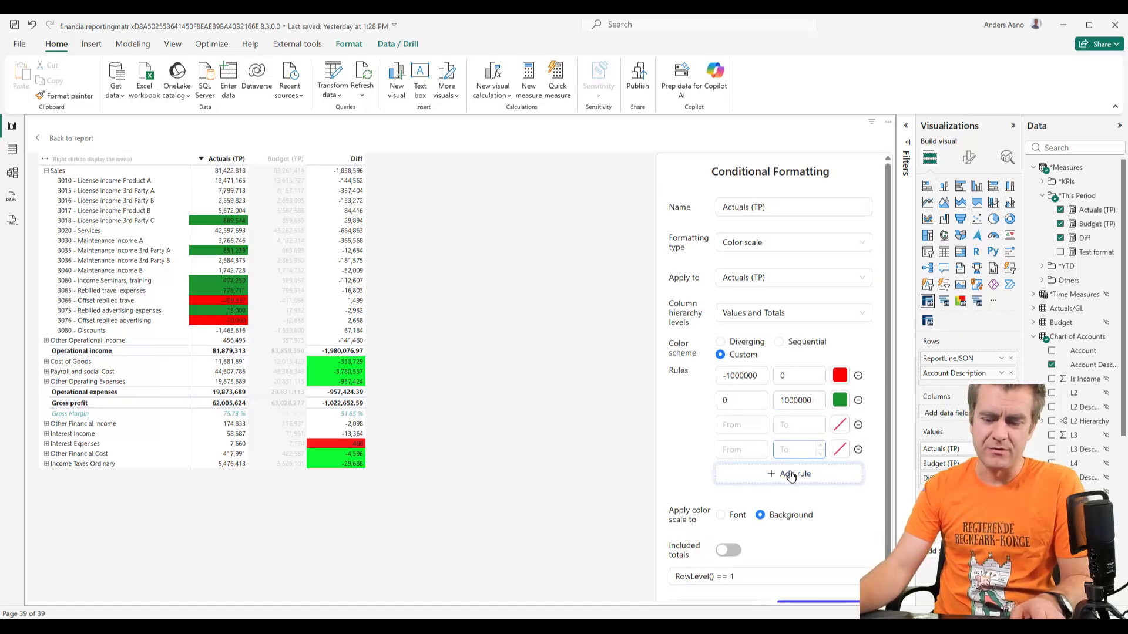
scroll(788, 456, down, 1)
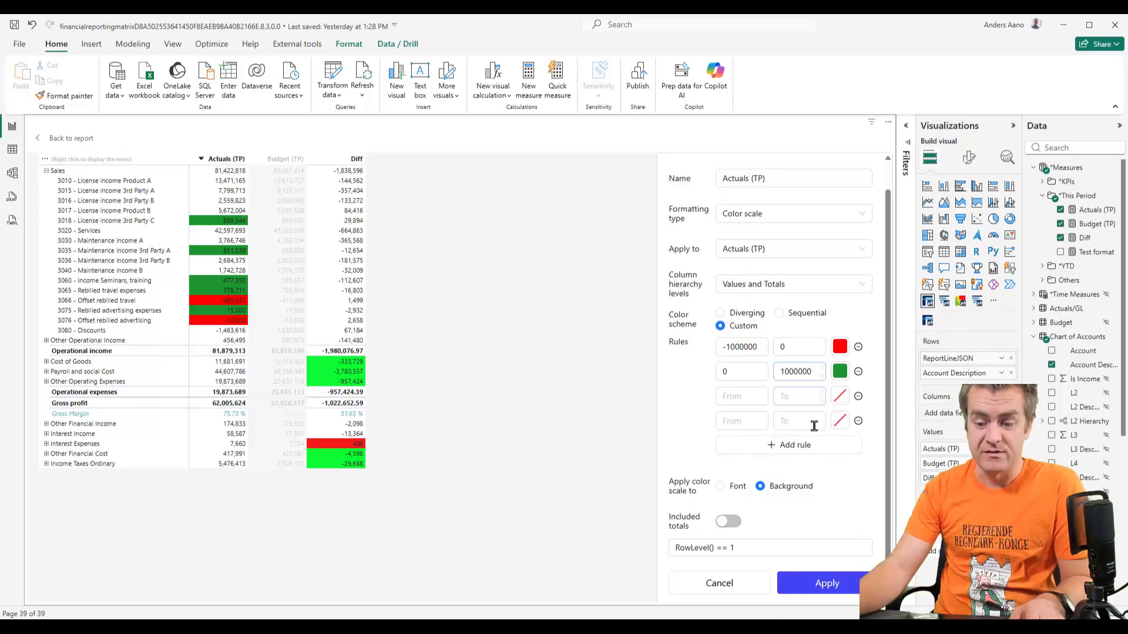
click(858, 420)
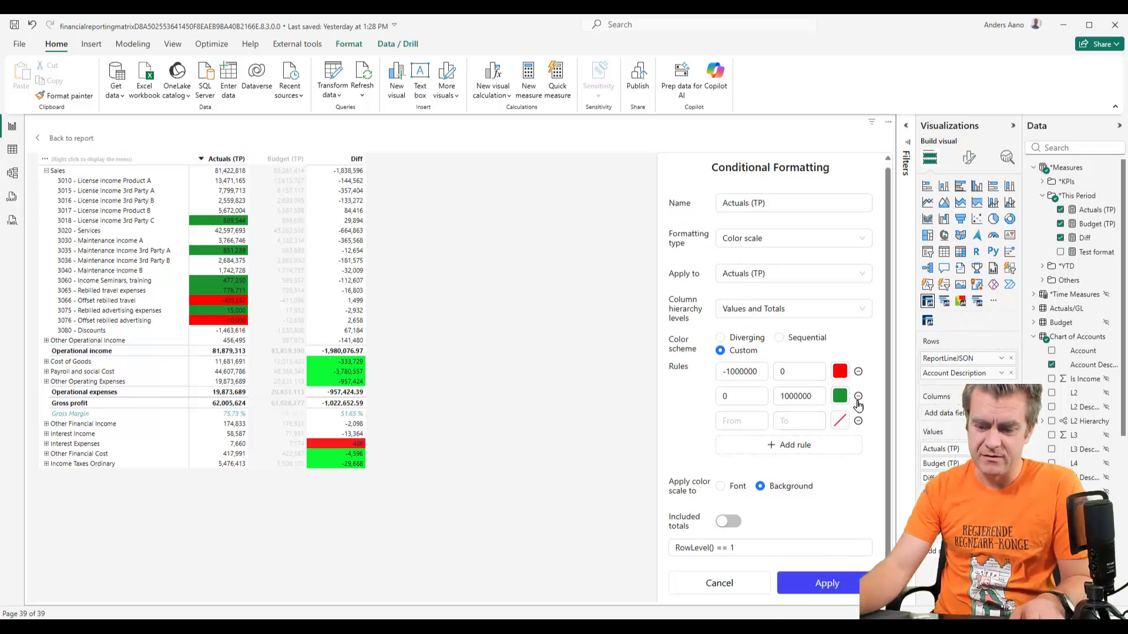
click(858, 422)
click(859, 421)
click(825, 579)
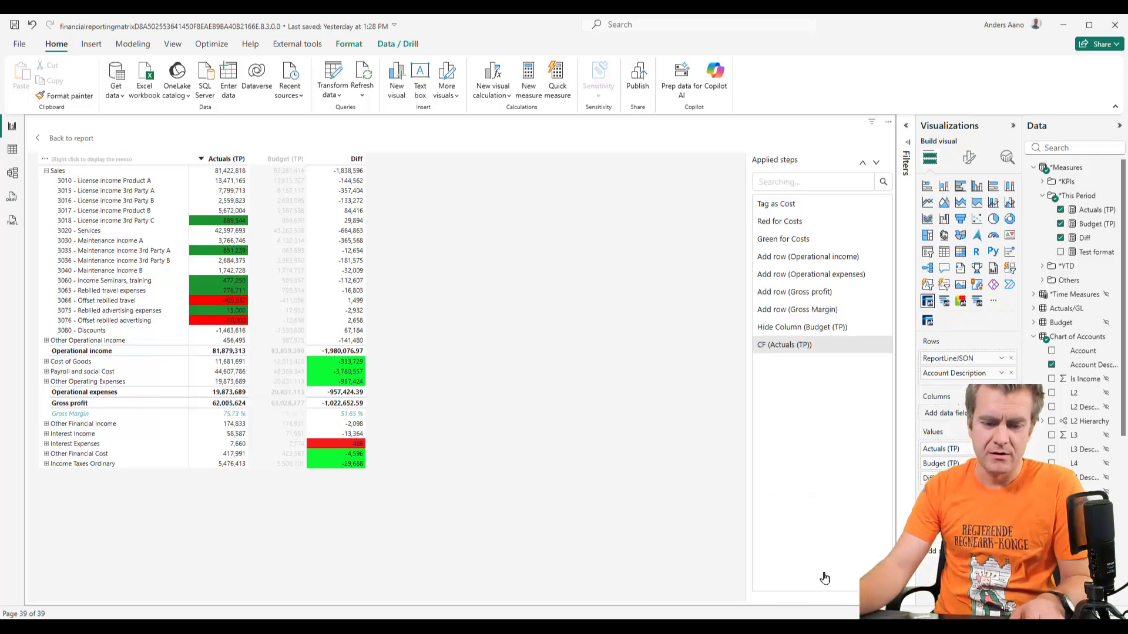